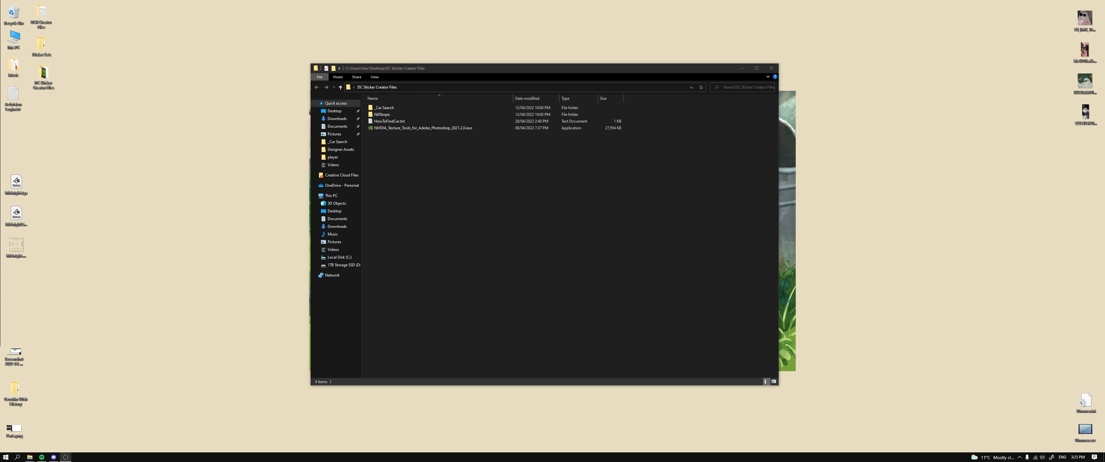
Run the NVIDIA Texture Tools for Adobe Photoshop installer as far as the plug-in folder choice, quit setup and close the folder
{"action": "left_click", "coordinate": [627, 226]}
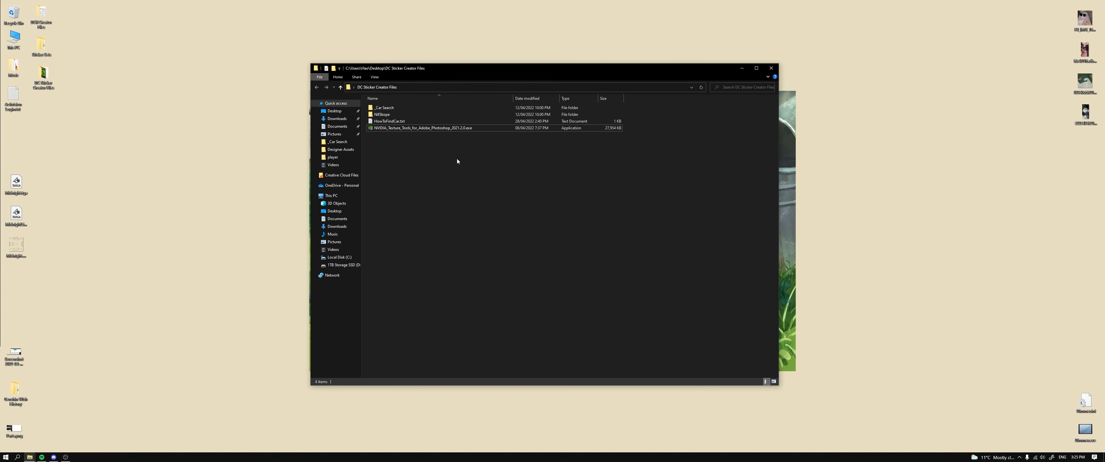
{"action": "double_click", "coordinate": [390, 132]}
{"action": "left_click", "coordinate": [508, 280]}
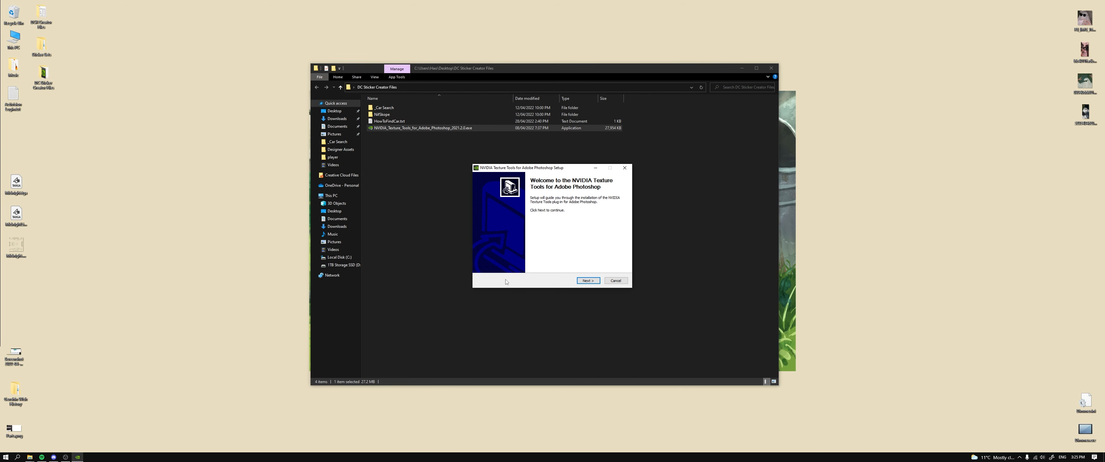
{"action": "left_click", "coordinate": [581, 281]}
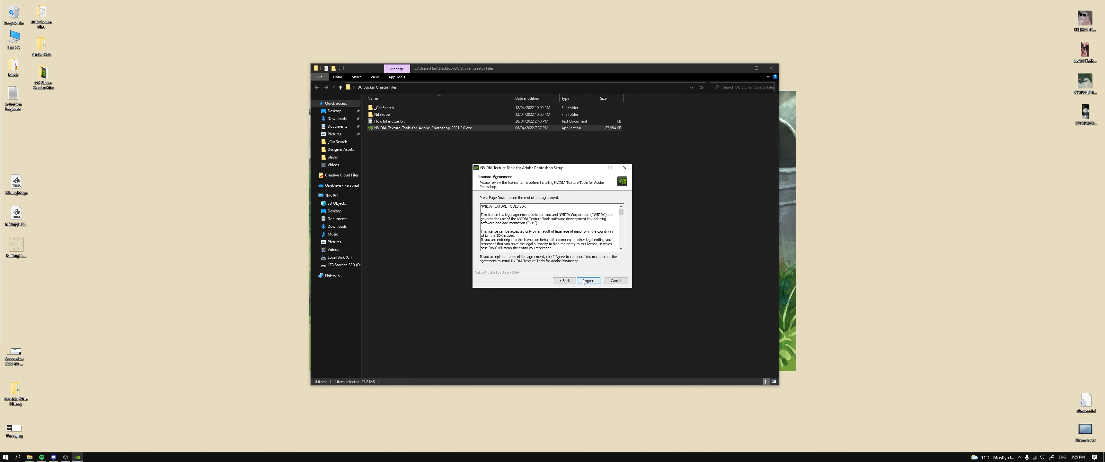
{"action": "left_click", "coordinate": [583, 281]}
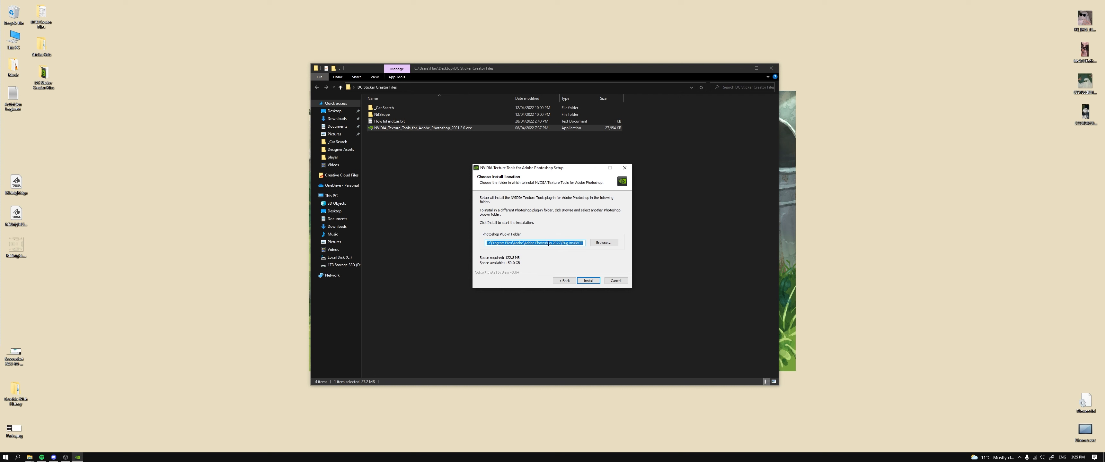
{"action": "left_click", "coordinate": [549, 243]}
{"action": "left_click", "coordinate": [615, 281]}
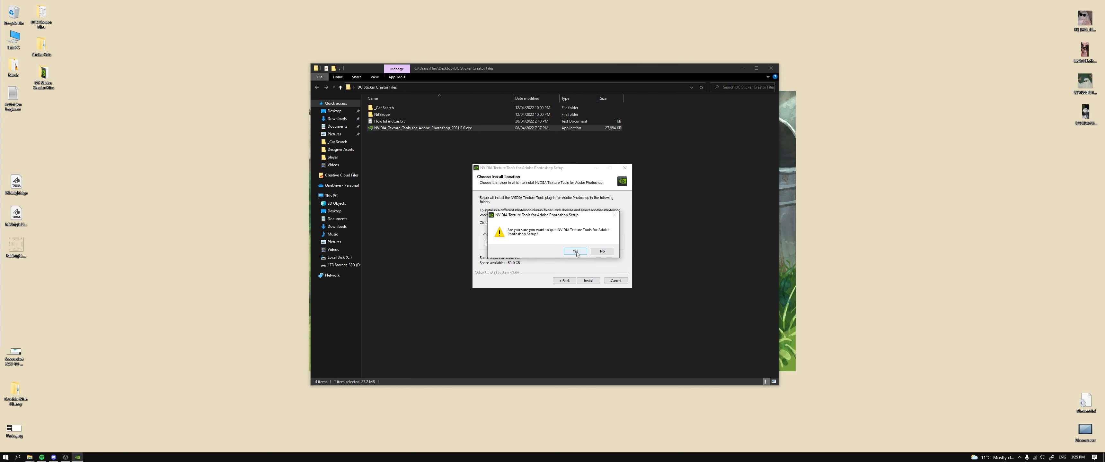
{"action": "left_click", "coordinate": [575, 251]}
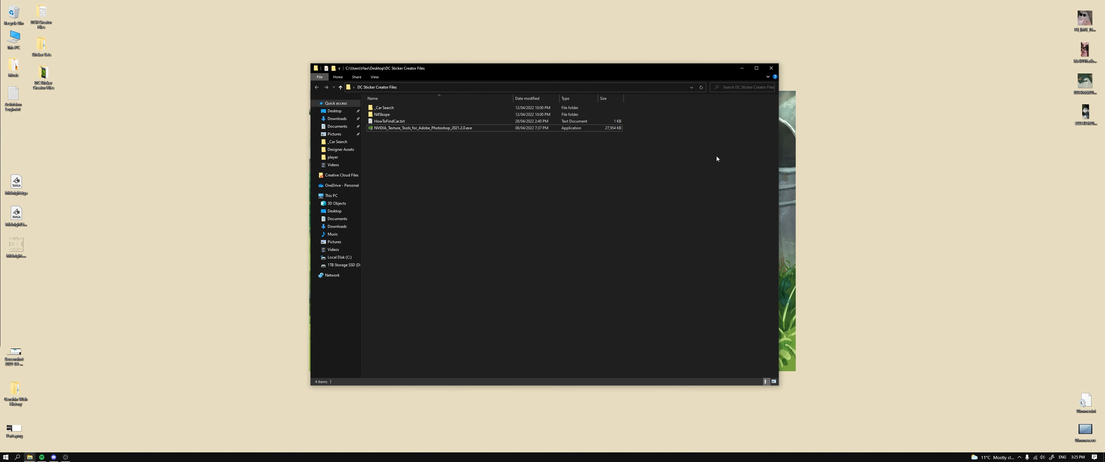
{"action": "left_click", "coordinate": [771, 68]}
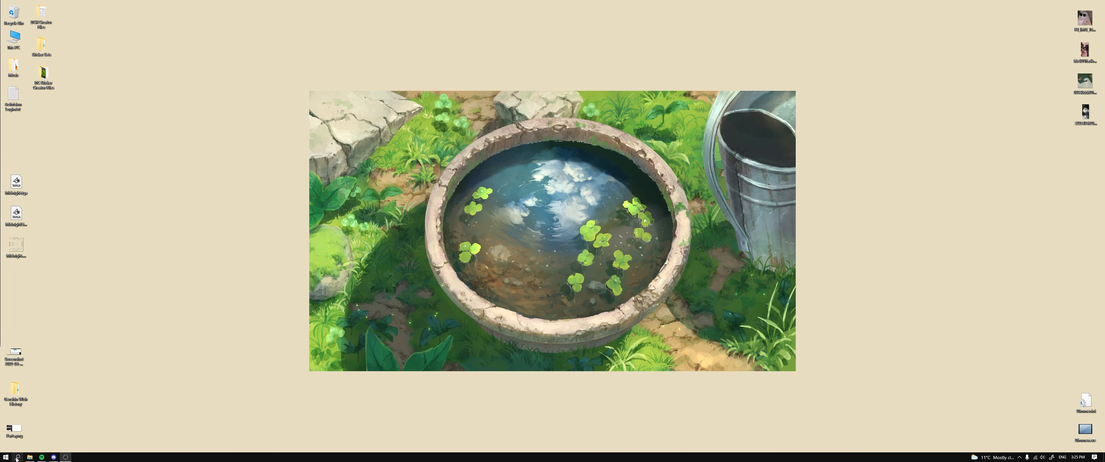
Launch Adobe Photoshop 2022, check the installed plug-ins for the NVIDIA Texture Tools exporters, and close Photoshop
{"action": "left_click", "coordinate": [17, 458]}
{"action": "type", "text": "pho"}
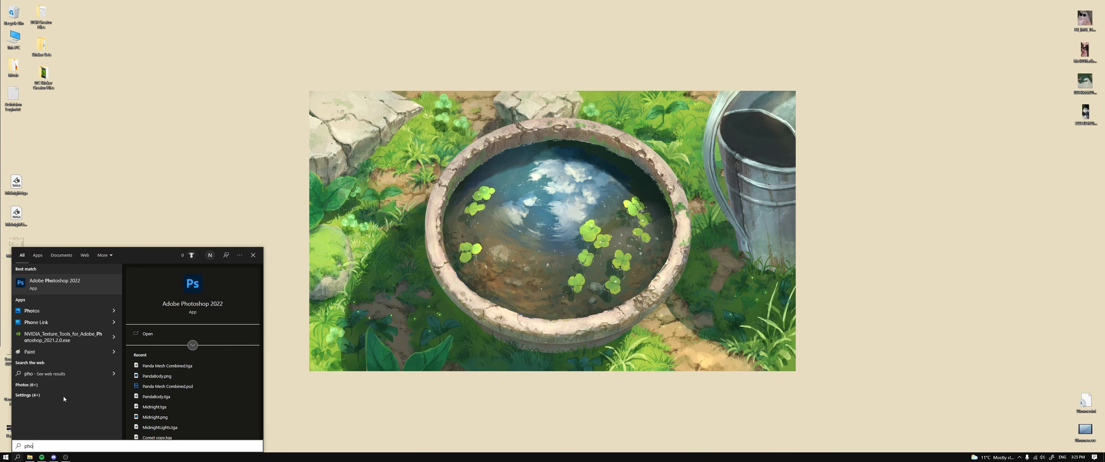
{"action": "left_click", "coordinate": [147, 334]}
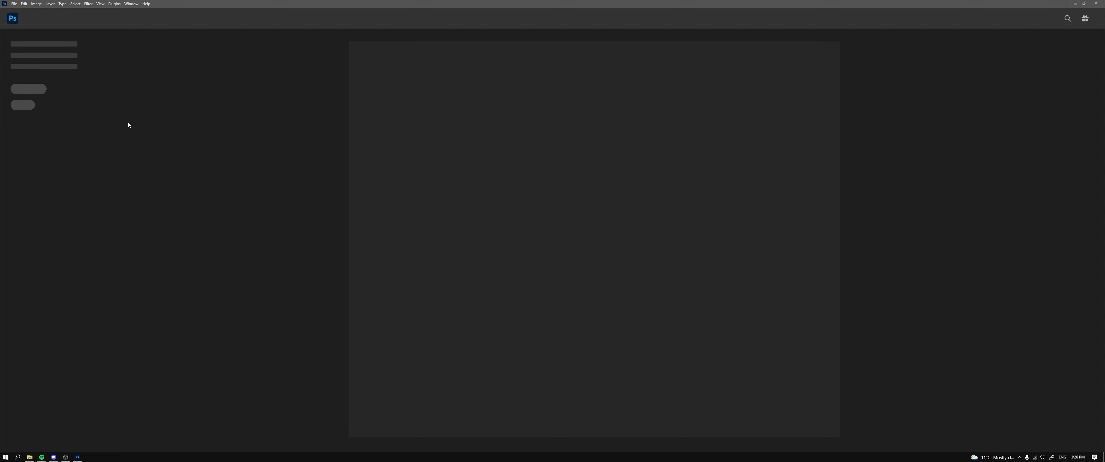
{"action": "left_click", "coordinate": [146, 6]}
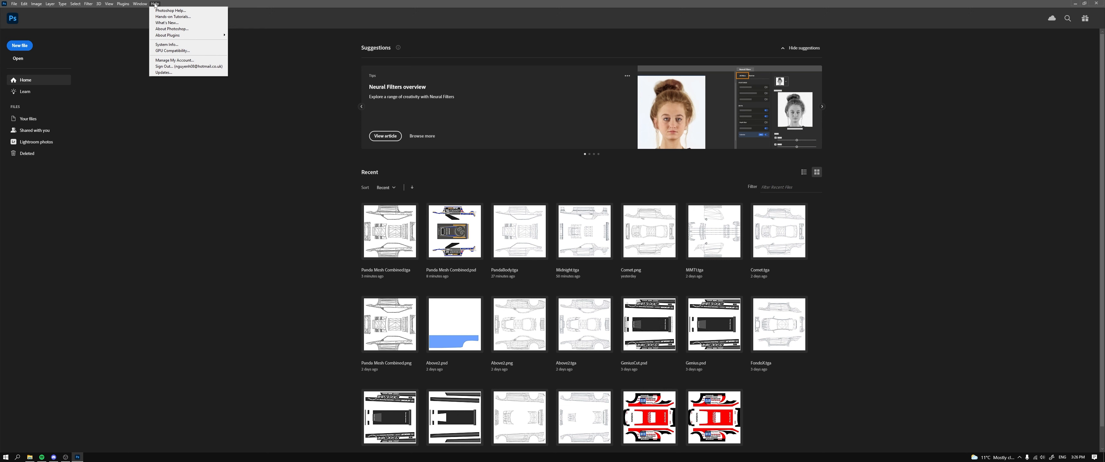
{"action": "mouse_move", "coordinate": [206, 35]}
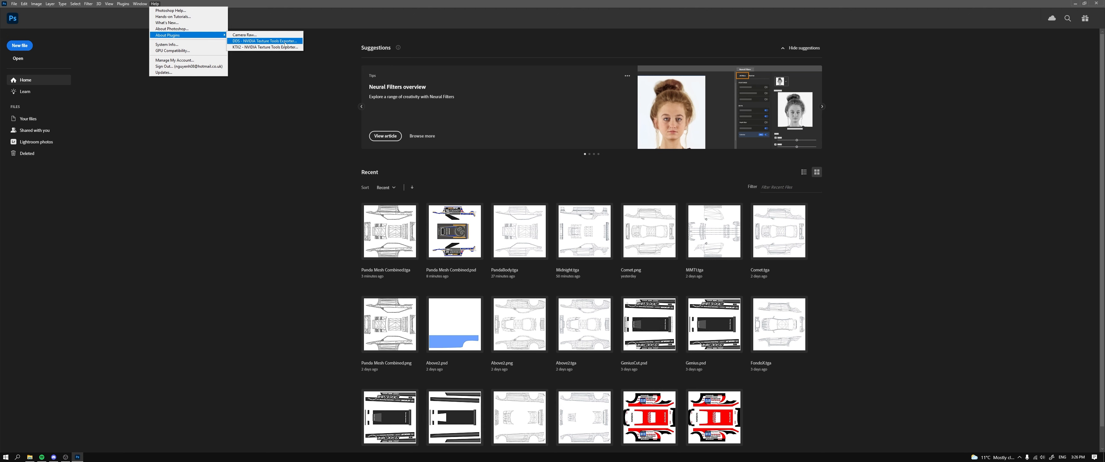
{"action": "left_click", "coordinate": [289, 136]}
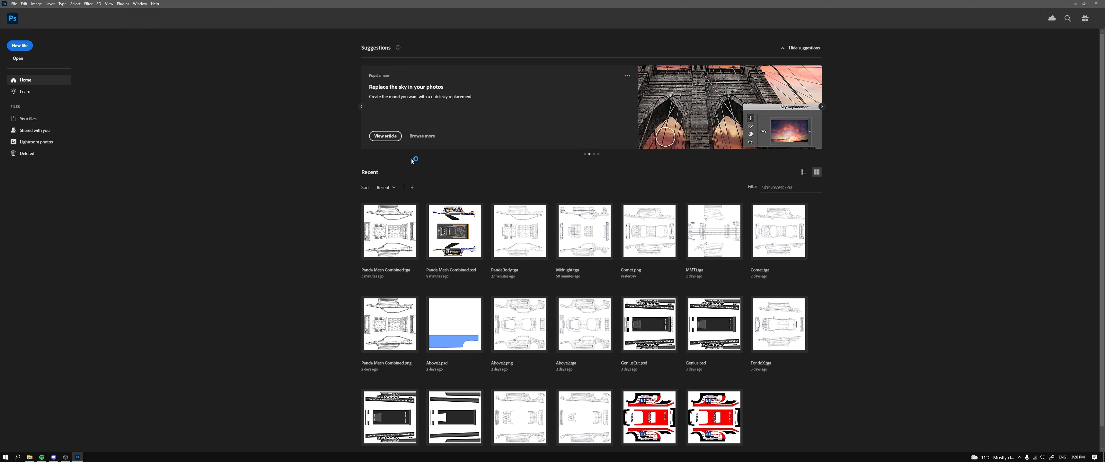
{"action": "left_click", "coordinate": [1101, 4]}
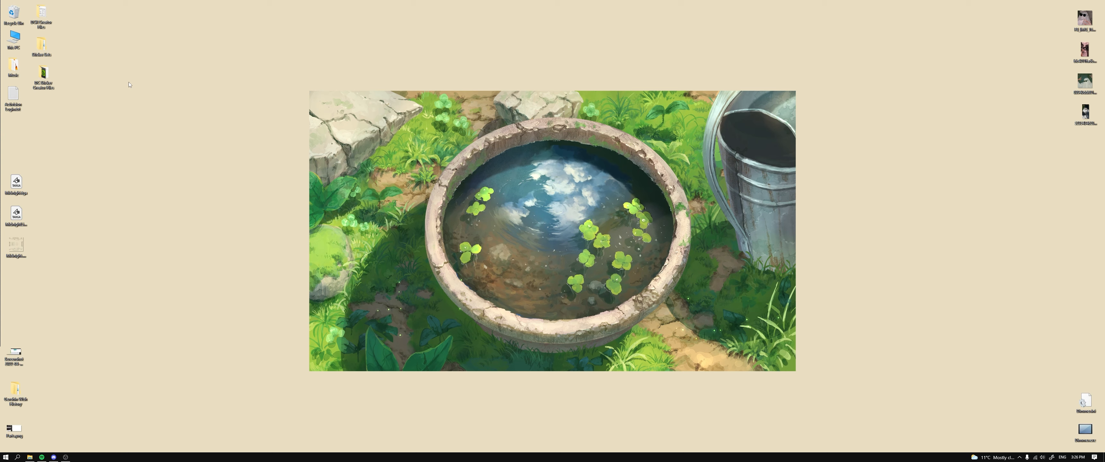
Open the player folder inside _Car Search in DC Sticker Creator Files and browse its NIF files
{"action": "double_click", "coordinate": [47, 76]}
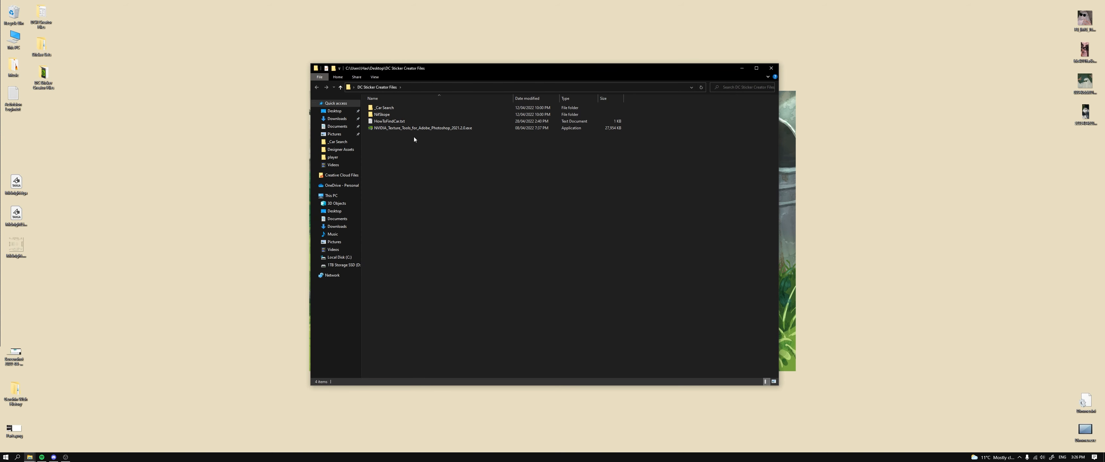
{"action": "double_click", "coordinate": [394, 109]}
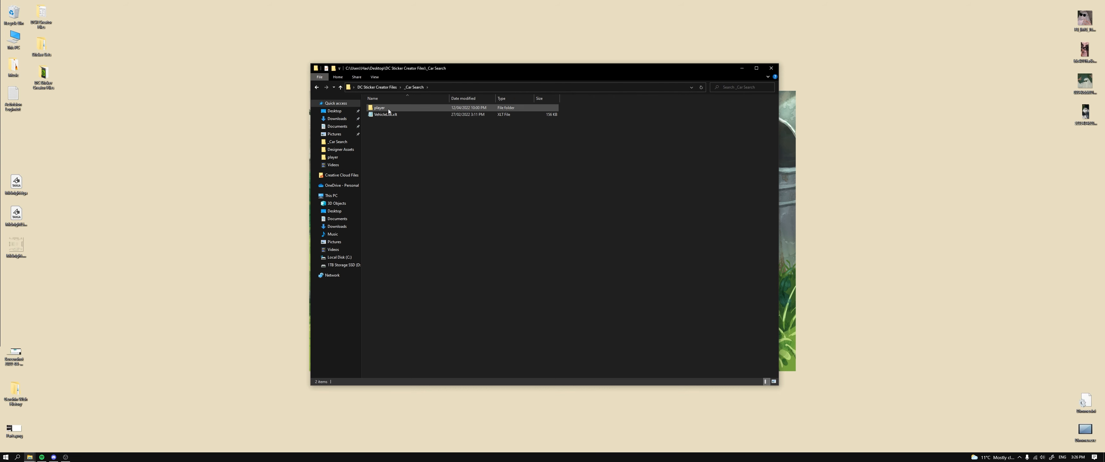
{"action": "double_click", "coordinate": [389, 108]}
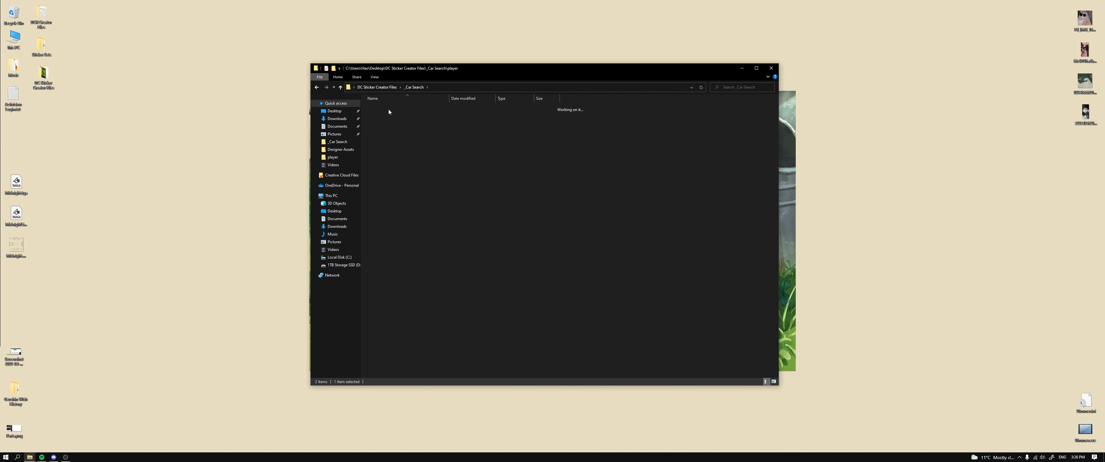
{"action": "scroll", "coordinate": [766, 124], "scroll_direction": "down", "scroll_amount": 10}
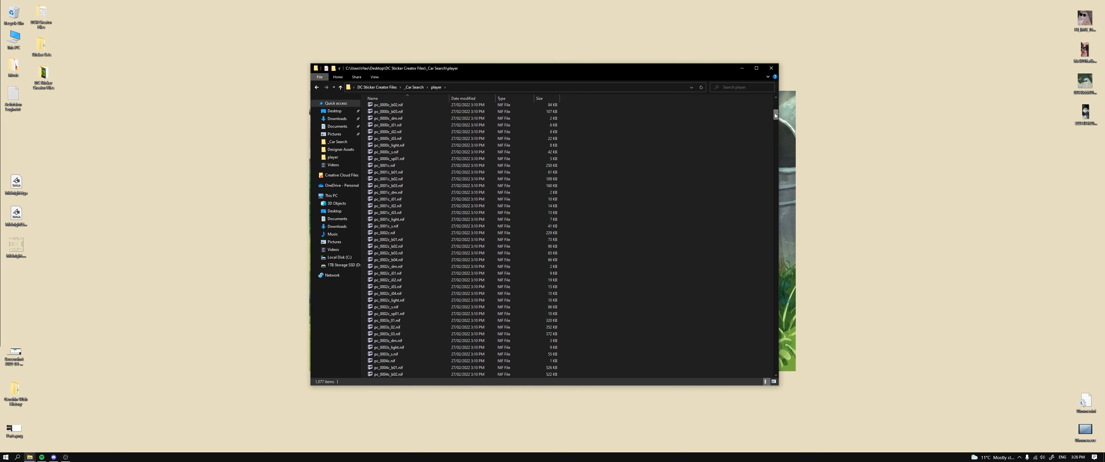
{"action": "left_click_drag", "start_coordinate": [774, 113], "coordinate": [764, 185]}
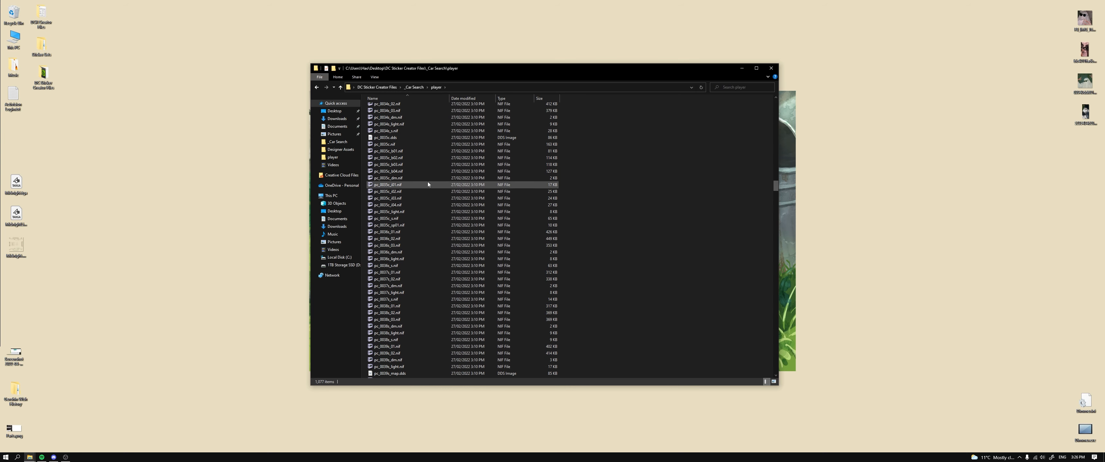
Open pc_0035c_b02.nif in NifSkope, inspect the body parts from several angles, and close it
{"action": "scroll", "coordinate": [400, 216], "scroll_direction": "up", "scroll_amount": 3}
{"action": "double_click", "coordinate": [399, 215]}
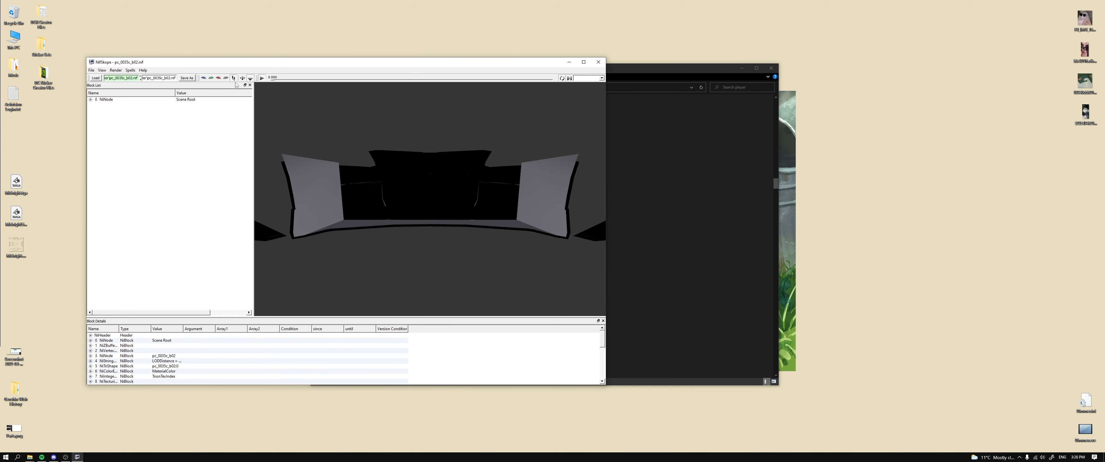
{"action": "left_click", "coordinate": [203, 78]}
{"action": "left_click_drag", "start_coordinate": [372, 221], "coordinate": [498, 200]}
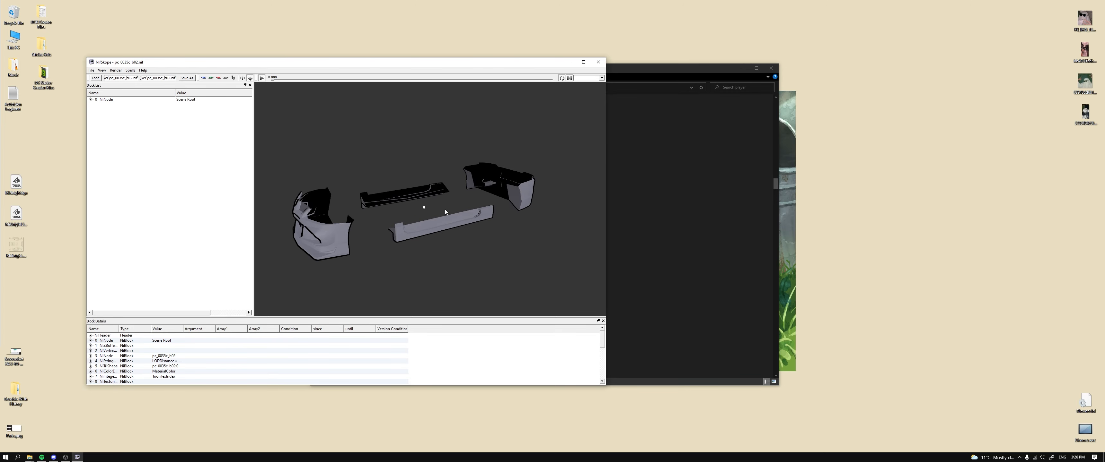
{"action": "left_click", "coordinate": [599, 62]}
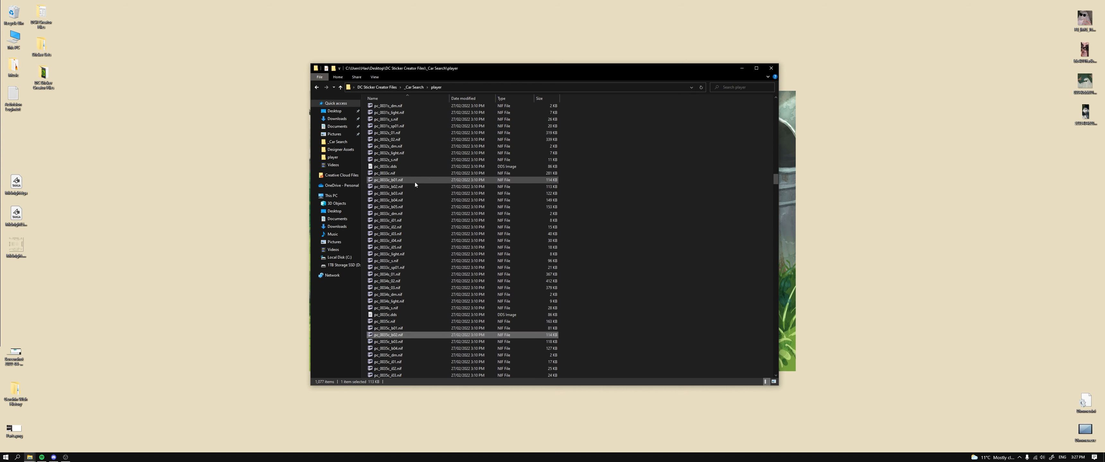
View pc_0033c_b01.nif in NifSkope from the top and at an angle, and close it
{"action": "double_click", "coordinate": [414, 180]}
{"action": "left_click", "coordinate": [218, 79]}
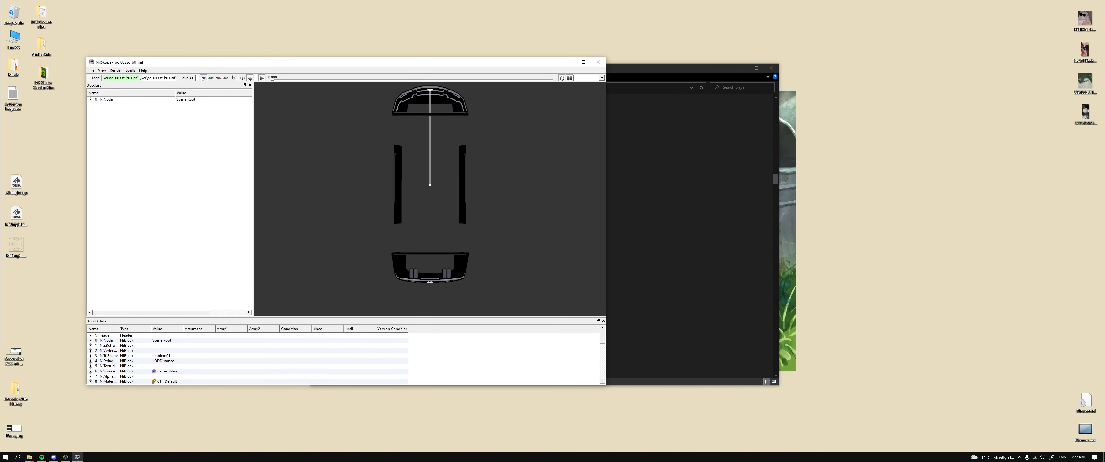
{"action": "left_click_drag", "start_coordinate": [342, 195], "coordinate": [492, 125]}
{"action": "left_click", "coordinate": [598, 62]}
Inspect the pc_0028c_b01.nif car model in NifSkope from above and at an angle, and close it
{"action": "scroll", "coordinate": [445, 235], "scroll_direction": "up", "scroll_amount": 15}
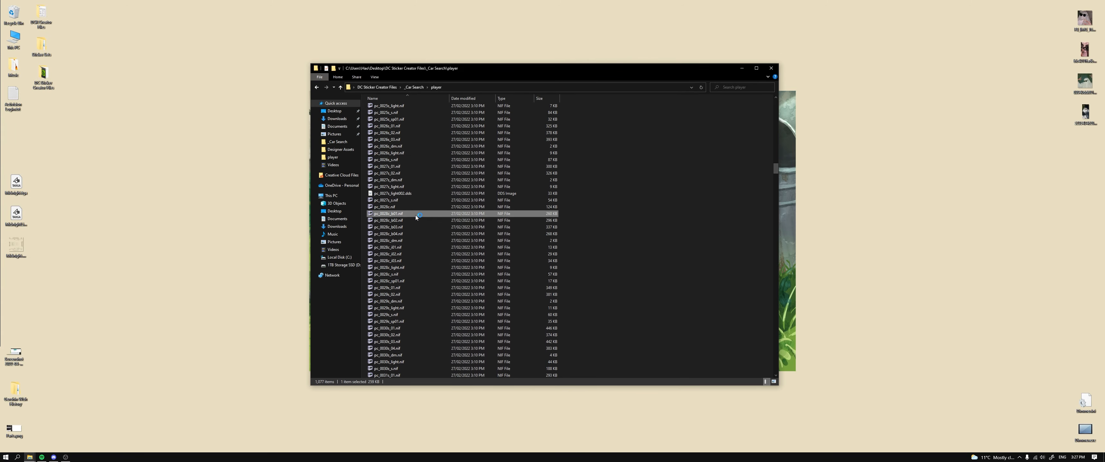
{"action": "double_click", "coordinate": [415, 215]}
{"action": "left_click", "coordinate": [211, 79]}
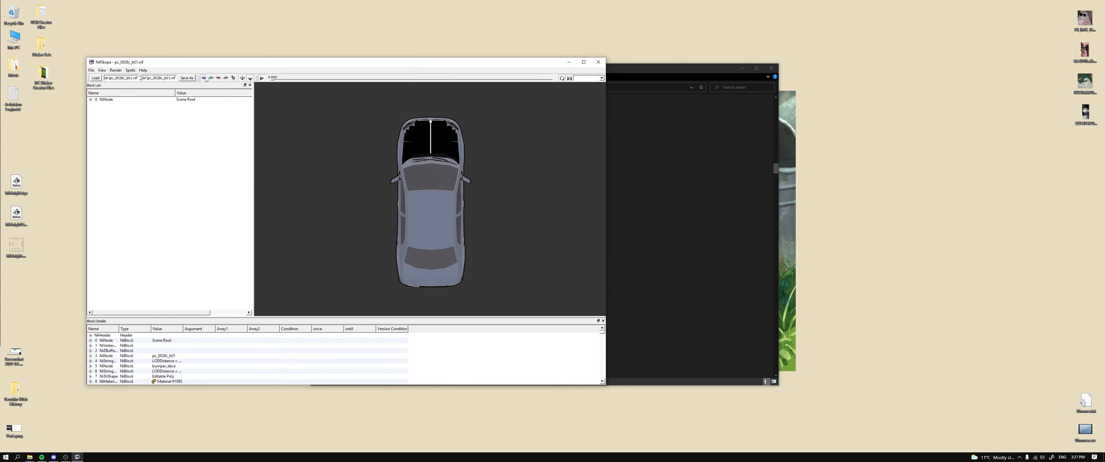
{"action": "left_click_drag", "start_coordinate": [412, 201], "coordinate": [439, 165]}
{"action": "left_click_drag", "start_coordinate": [430, 258], "coordinate": [531, 178]}
{"action": "left_click", "coordinate": [594, 64]}
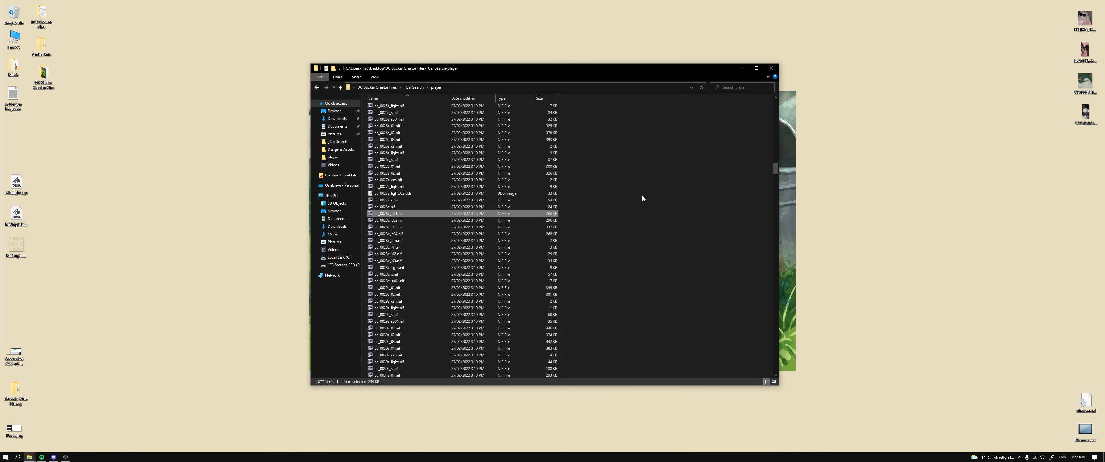
Go back to the _Car Search folder and open the VehicleList file with Notepad as the default app for its type
{"action": "left_click", "coordinate": [317, 87]}
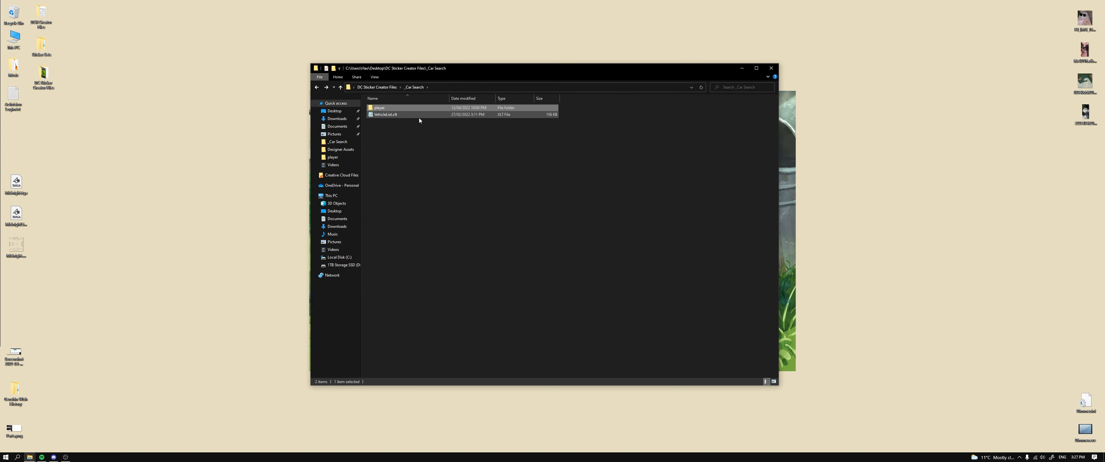
{"action": "left_click", "coordinate": [418, 116]}
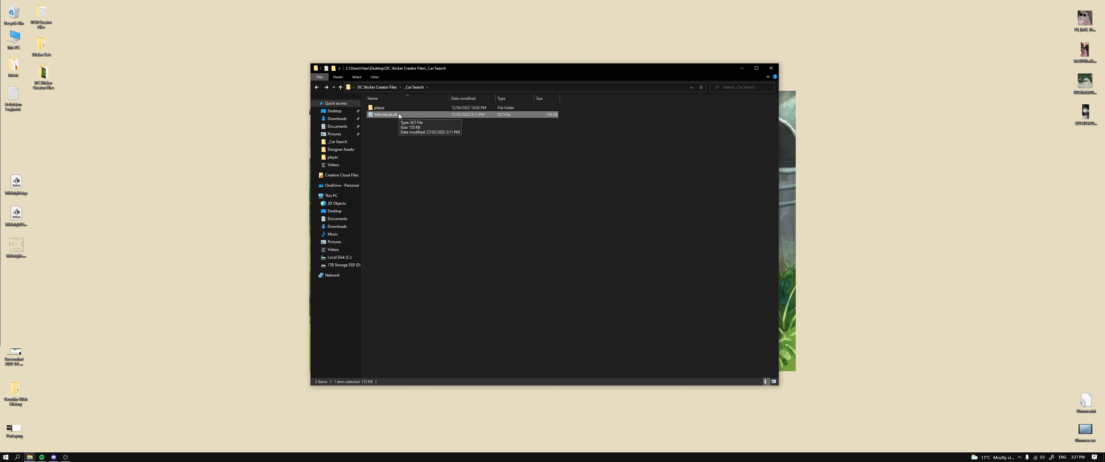
{"action": "right_click", "coordinate": [399, 115]}
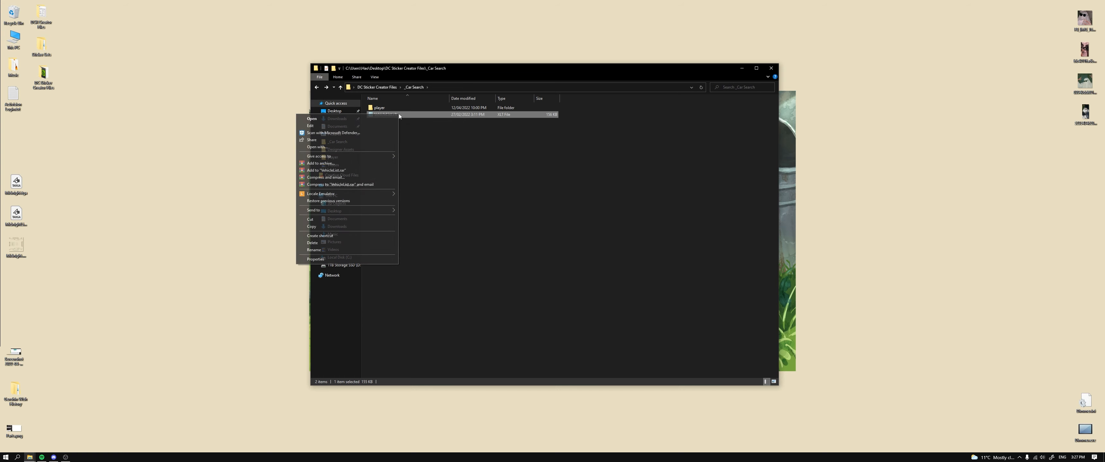
{"action": "left_click", "coordinate": [376, 147]}
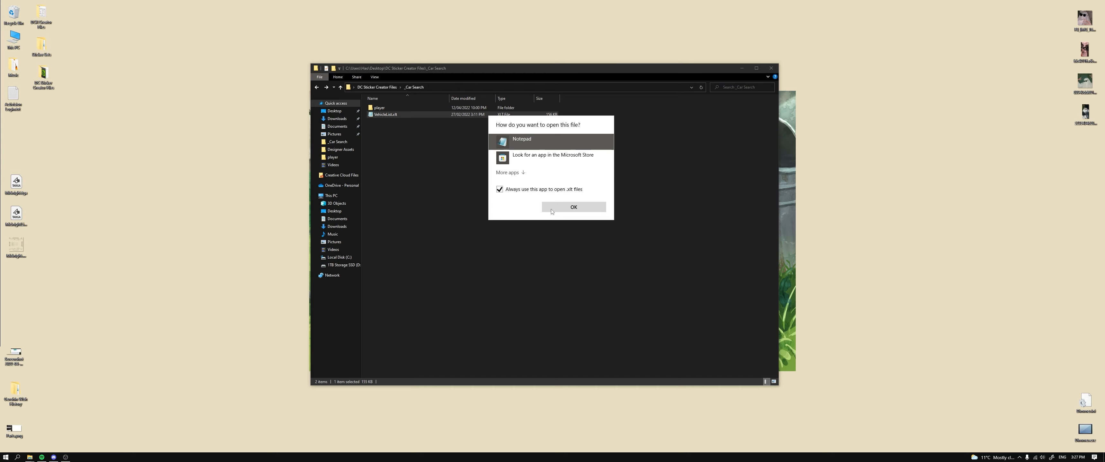
{"action": "left_click", "coordinate": [551, 206]}
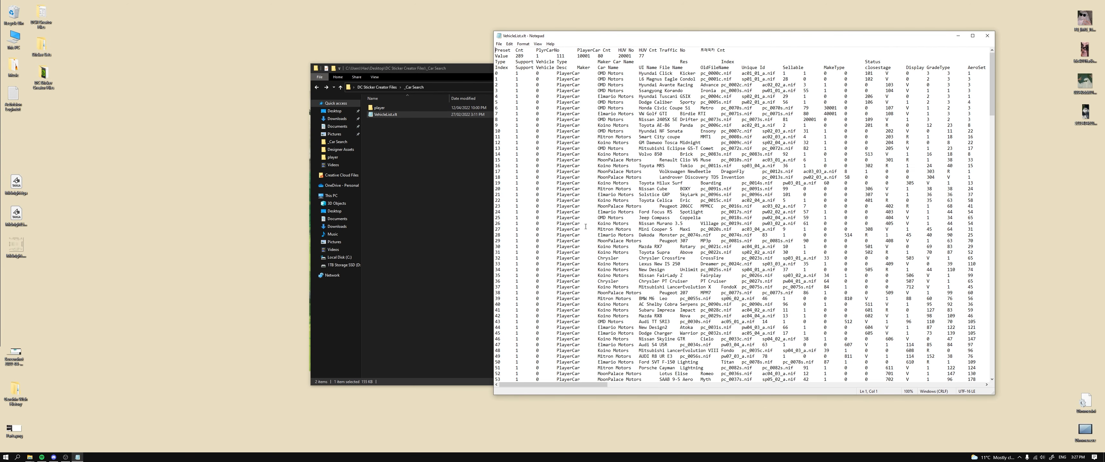
Arrange the VehicleList Notepad window and the _Car Search folder window side by side, with the vehicle list on the left
{"action": "left_click_drag", "start_coordinate": [580, 37], "coordinate": [165, 27]}
{"action": "left_click_drag", "start_coordinate": [596, 69], "coordinate": [887, 60]}
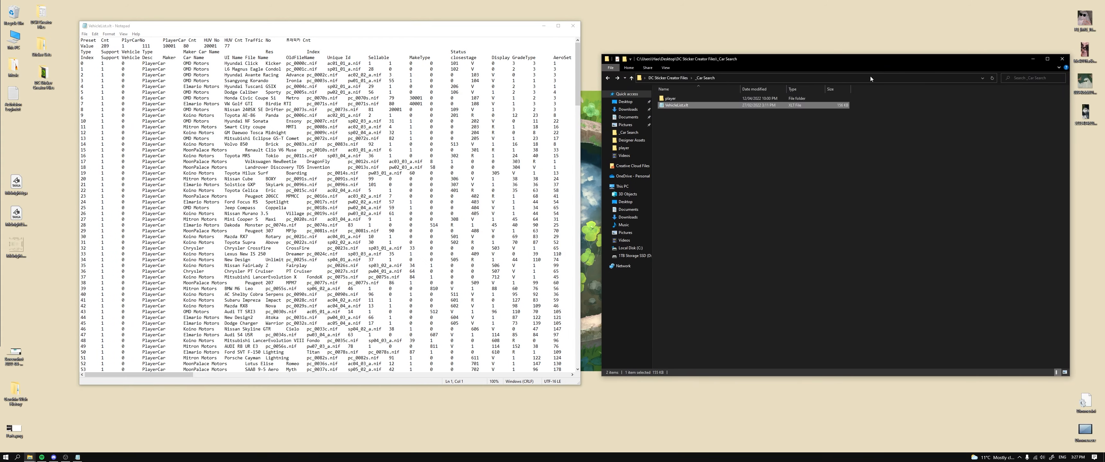
{"action": "left_click", "coordinate": [705, 150]}
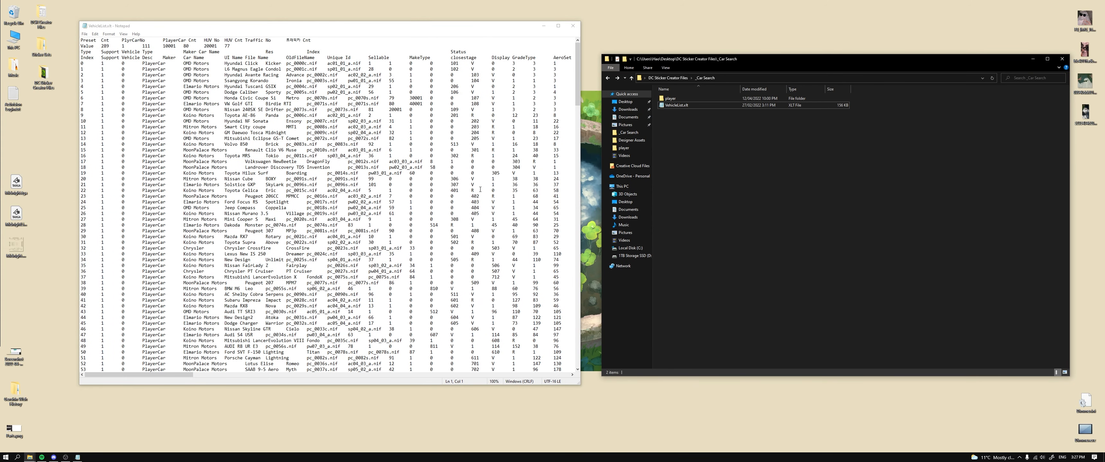
{"action": "mouse_move", "coordinate": [577, 46]}
{"action": "left_mouse_down"}
{"action": "mouse_move", "coordinate": [569, 82]}
{"action": "mouse_move", "coordinate": [576, 54]}
{"action": "left_mouse_up"}
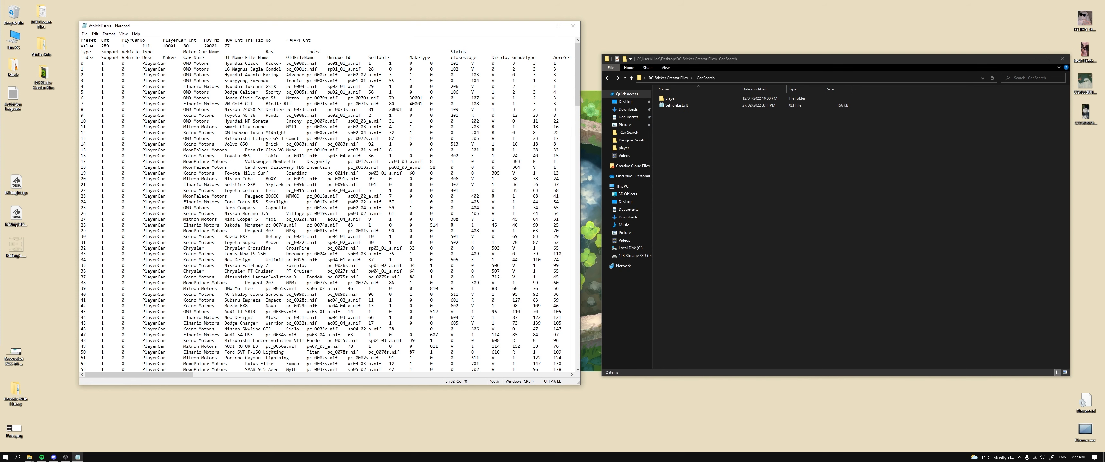
Search the vehicle list downwards for "genius" to locate the car's row, and close the search
{"action": "key", "text": "ctrl+f"}
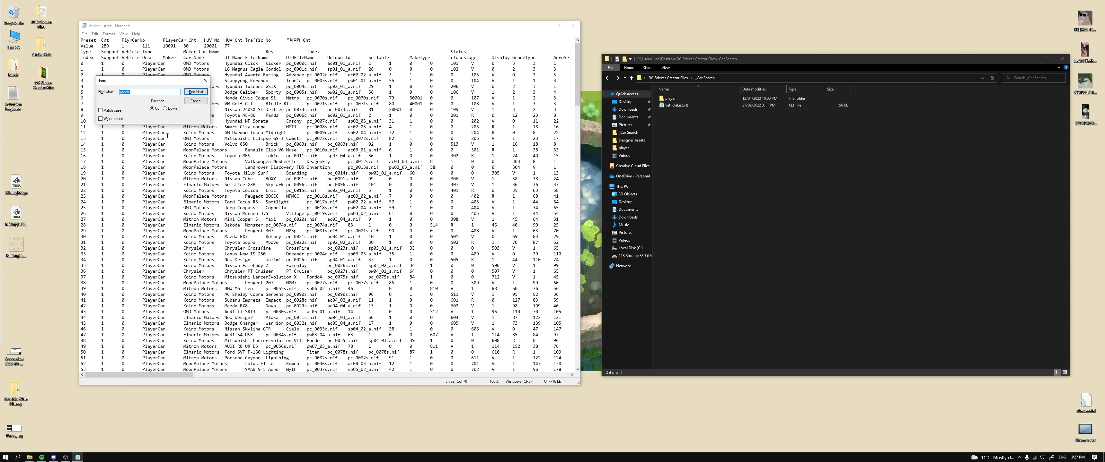
{"action": "type", "text": "genius"}
{"action": "key", "text": "Return"}
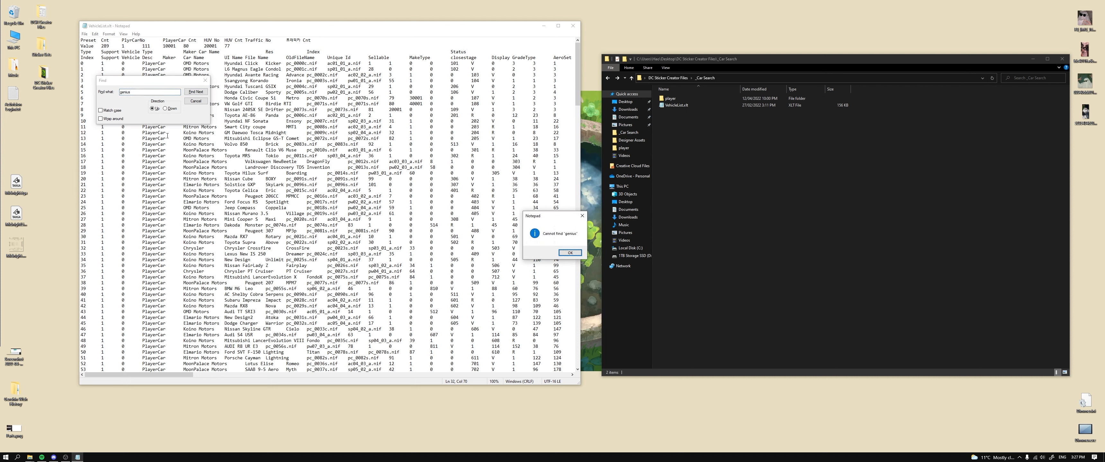
{"action": "key", "text": "Return"}
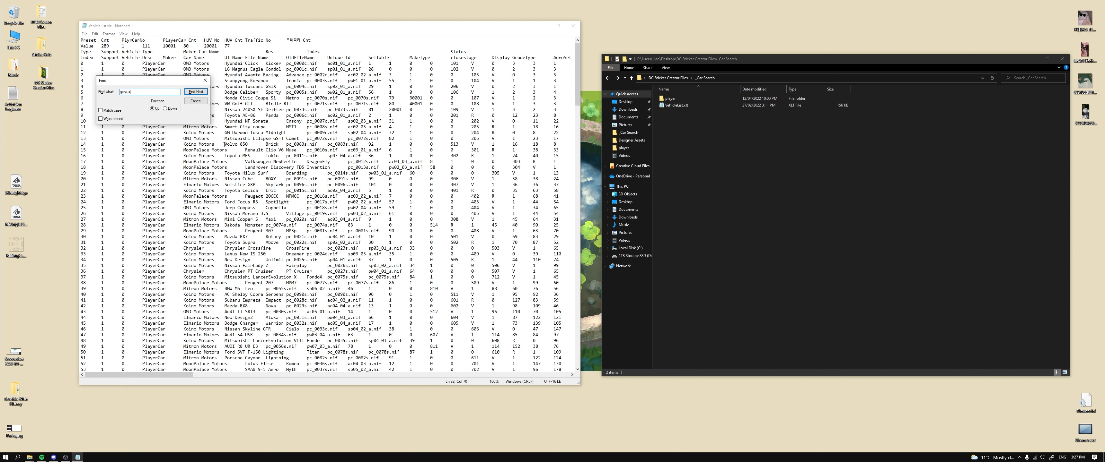
{"action": "left_click", "coordinate": [165, 109]}
{"action": "left_click", "coordinate": [197, 92]}
{"action": "scroll", "coordinate": [354, 293], "scroll_direction": "down", "scroll_amount": 4}
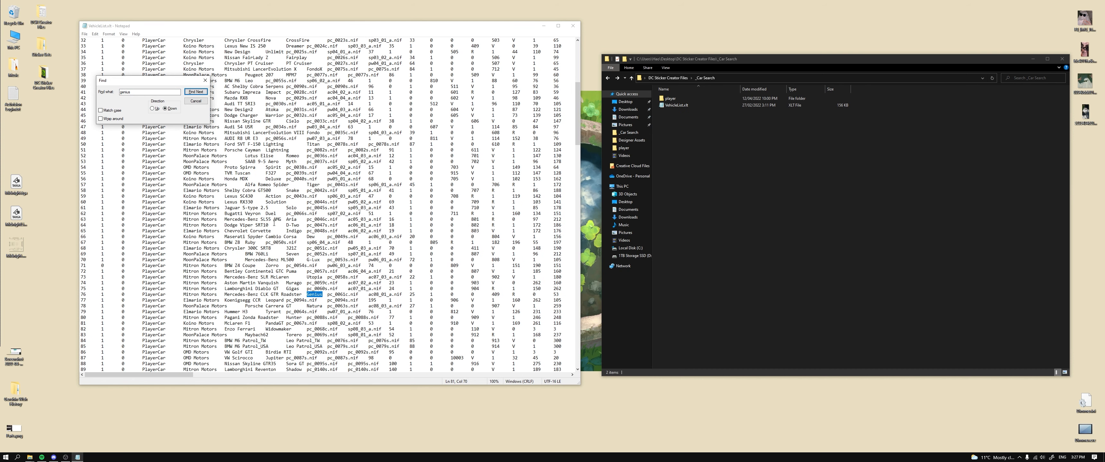
{"action": "left_click", "coordinate": [205, 81]}
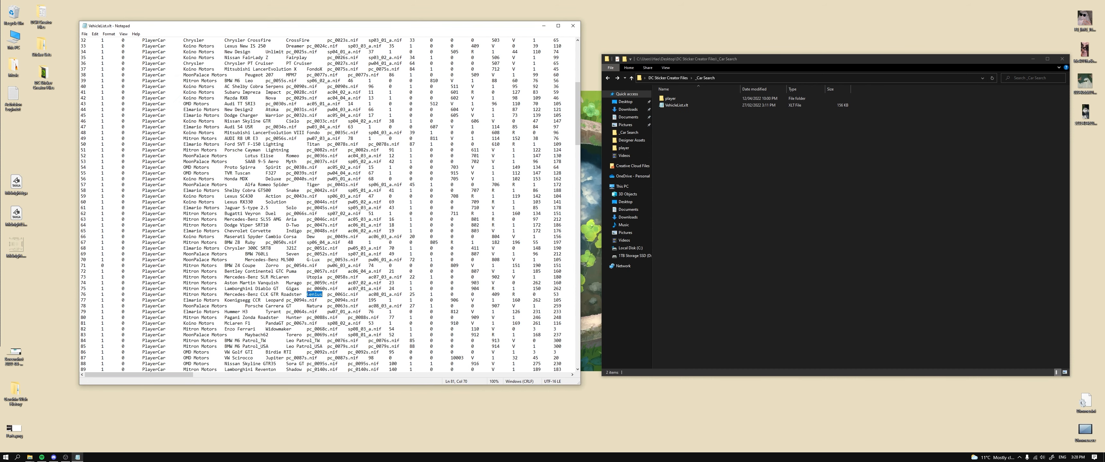
Copy the model code pc_0061c from the Genius row of the vehicle list
{"action": "left_click", "coordinate": [319, 295]}
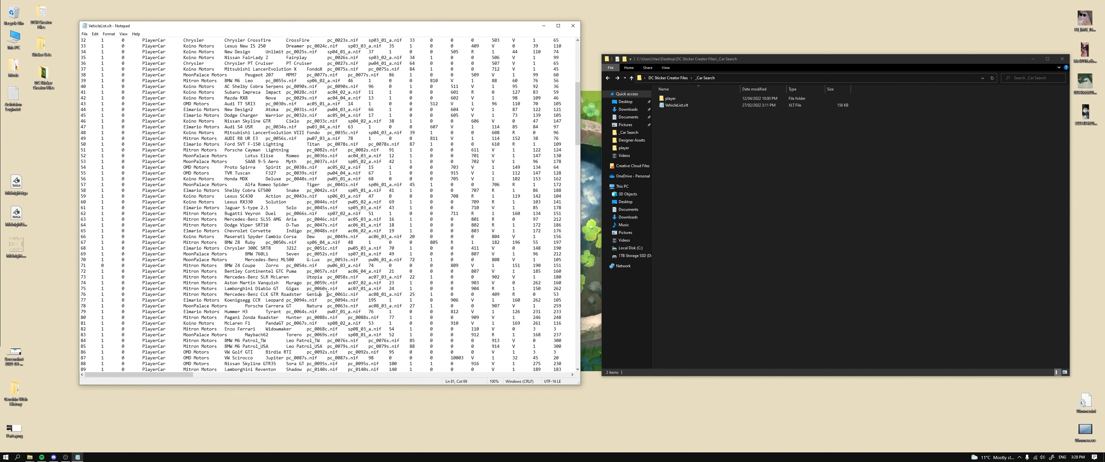
{"action": "left_click_drag", "start_coordinate": [327, 294], "coordinate": [333, 294]}
{"action": "left_click_drag", "start_coordinate": [341, 294], "coordinate": [347, 295]}
{"action": "key", "text": "ctrl+c"}
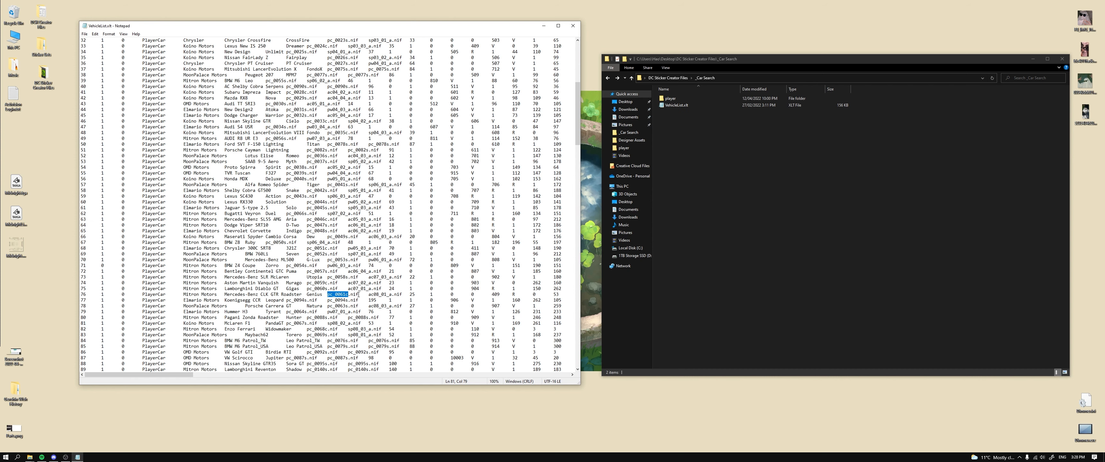
Open the player folder in _Car Search and search it for the copied code pc_0061c
{"action": "left_click", "coordinate": [862, 180]}
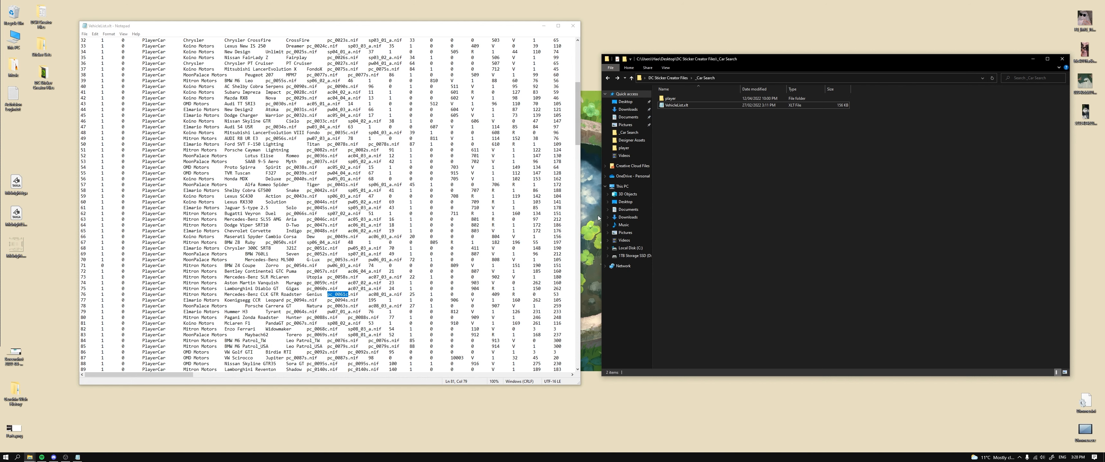
{"action": "double_click", "coordinate": [722, 98]}
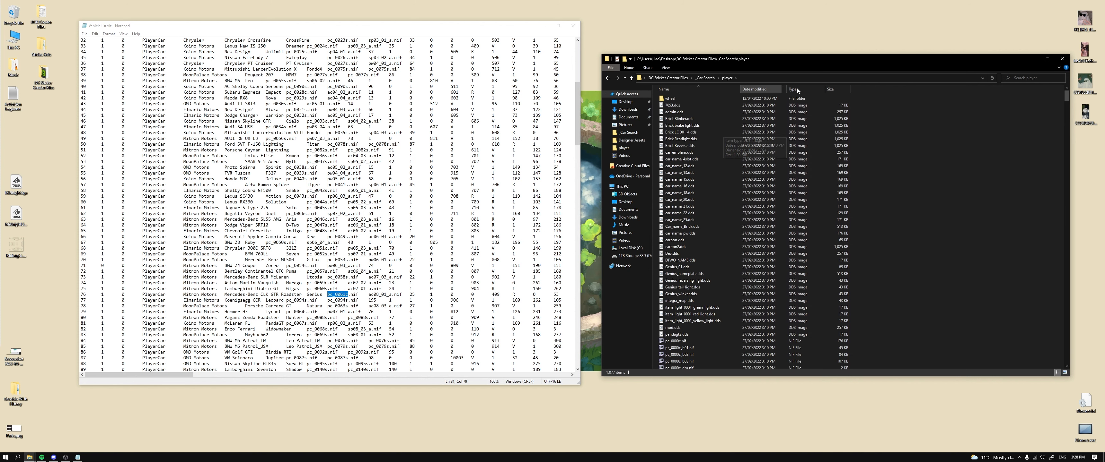
{"action": "left_click", "coordinate": [1029, 78]}
{"action": "key", "text": "ctrl+v"}
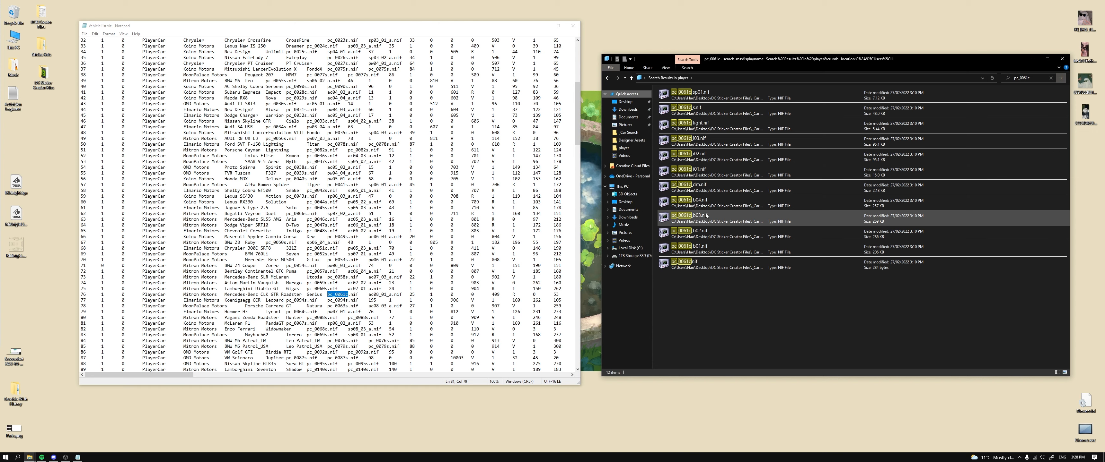
Open pc_0061c_b02.nif in NifSkope and inspect the car body from the front and at an angle
{"action": "left_click", "coordinate": [730, 204]}
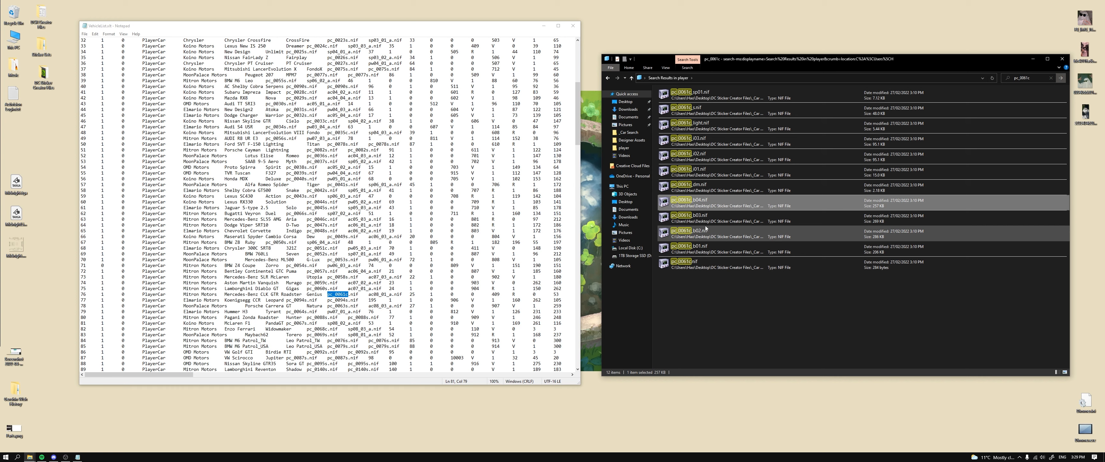
{"action": "left_click", "coordinate": [711, 237]}
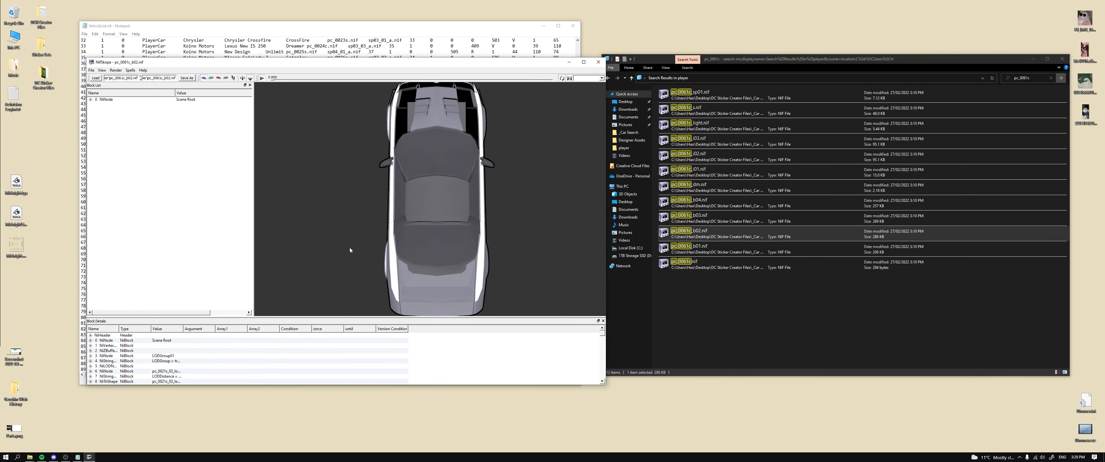
{"action": "mouse_move", "coordinate": [349, 248]}
{"action": "left_mouse_down"}
{"action": "mouse_move", "coordinate": [406, 202]}
{"action": "mouse_move", "coordinate": [446, 200]}
{"action": "mouse_move", "coordinate": [462, 207]}
{"action": "mouse_move", "coordinate": [475, 245]}
{"action": "mouse_move", "coordinate": [503, 248]}
{"action": "left_mouse_up"}
{"action": "left_click", "coordinate": [442, 234]}
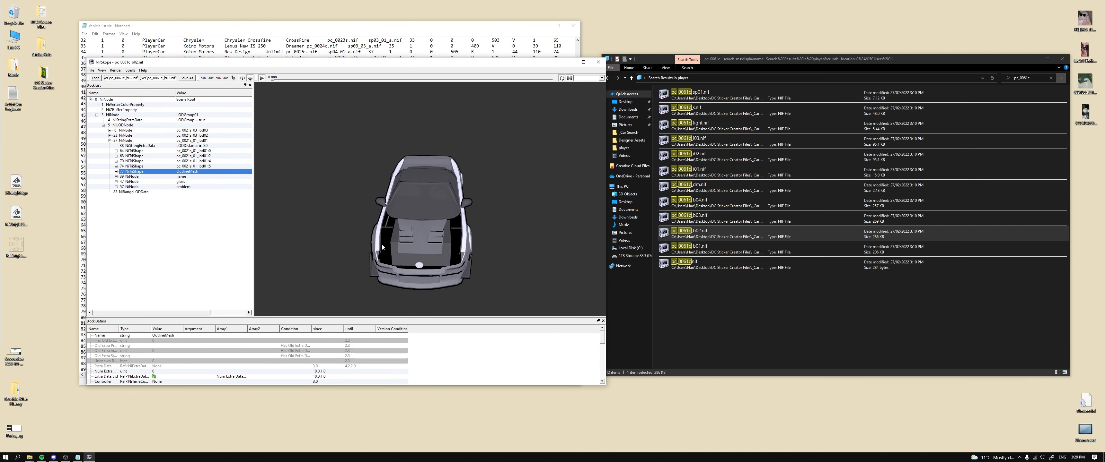
{"action": "left_click_drag", "start_coordinate": [505, 261], "coordinate": [491, 263]}
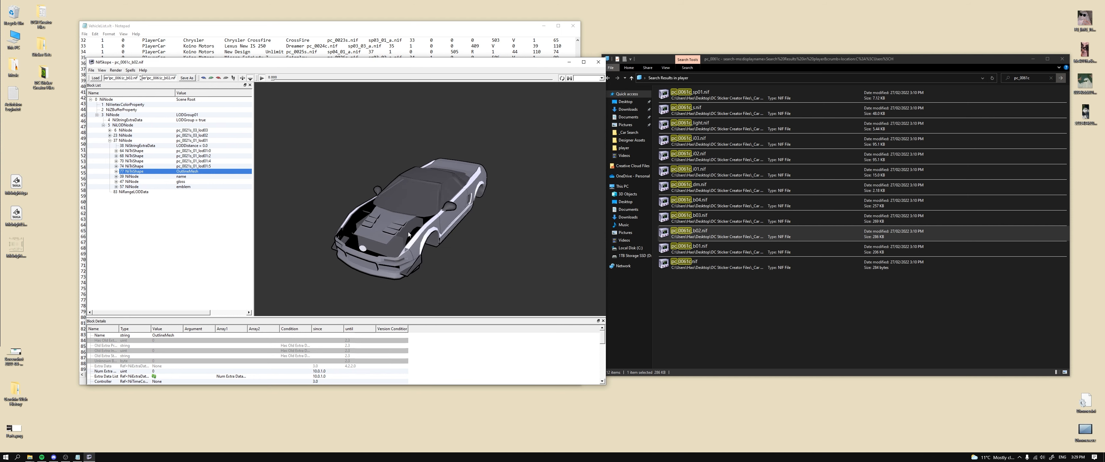
{"action": "left_click_drag", "start_coordinate": [440, 274], "coordinate": [450, 273]}
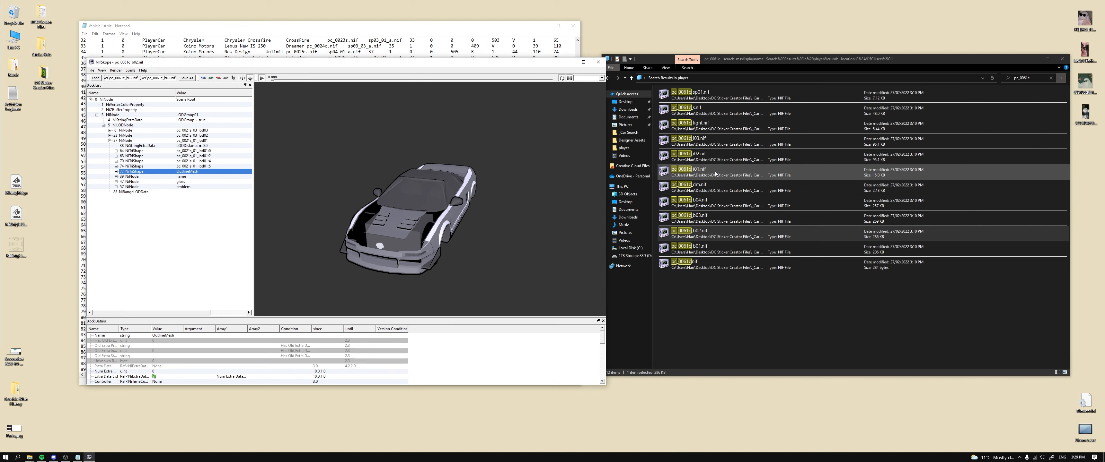
Open pc_0061c_i01.nif in NifSkope, inspect the part from above and at an angle, and close it
{"action": "left_click_drag", "start_coordinate": [712, 171], "coordinate": [481, 209]}
{"action": "left_click", "coordinate": [203, 78]}
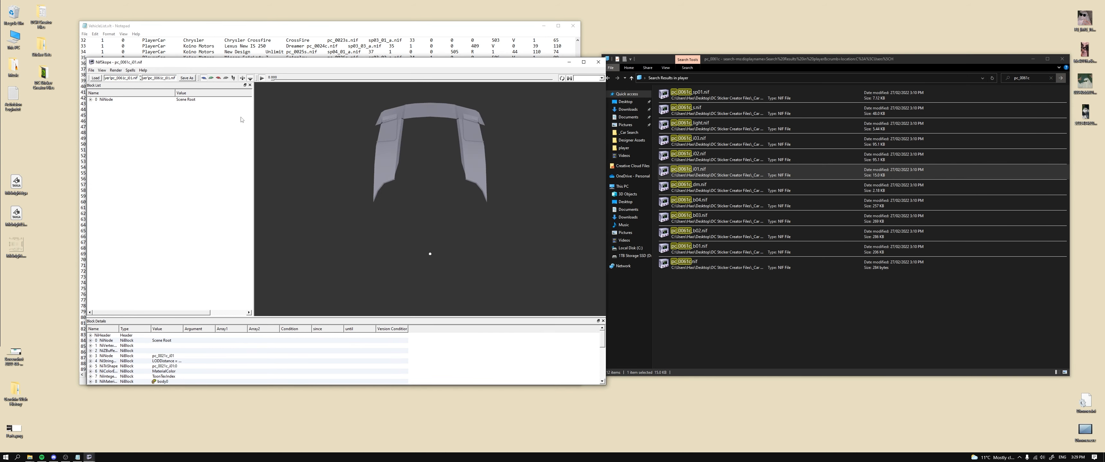
{"action": "left_click_drag", "start_coordinate": [429, 252], "coordinate": [449, 177]}
{"action": "mouse_move", "coordinate": [439, 225]}
{"action": "left_mouse_down"}
{"action": "mouse_move", "coordinate": [453, 217]}
{"action": "mouse_move", "coordinate": [432, 229]}
{"action": "mouse_move", "coordinate": [441, 223]}
{"action": "left_mouse_up"}
{"action": "left_click", "coordinate": [599, 63]}
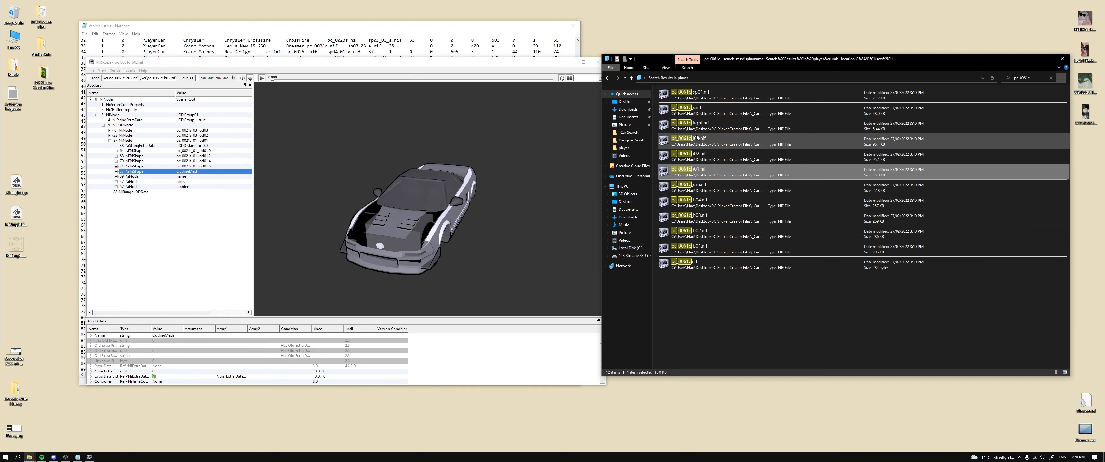
Open pc_0061c_i03.nif in NifSkope, inspect the part at an angle, and close it
{"action": "double_click", "coordinate": [695, 141]}
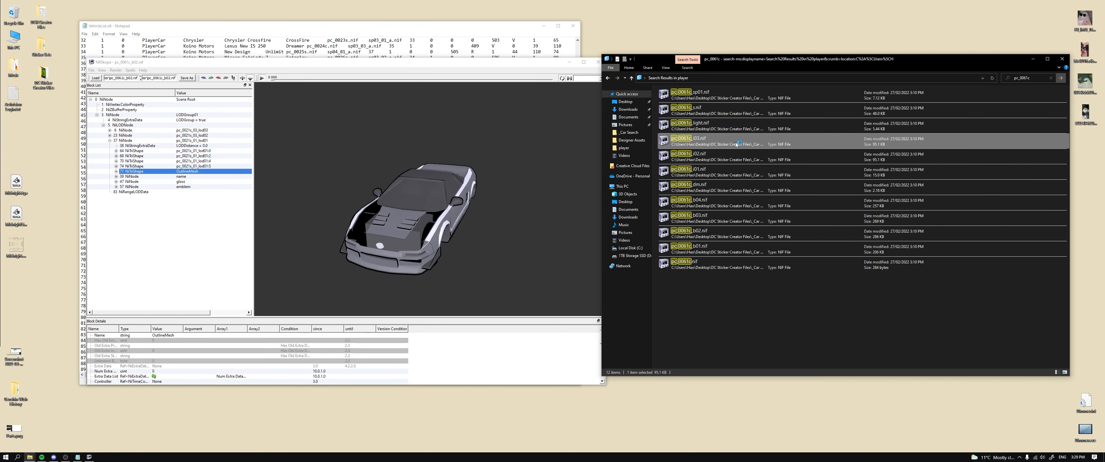
{"action": "left_click", "coordinate": [203, 79]}
{"action": "mouse_move", "coordinate": [411, 241]}
{"action": "left_mouse_down"}
{"action": "mouse_move", "coordinate": [515, 183]}
{"action": "mouse_move", "coordinate": [514, 203]}
{"action": "mouse_move", "coordinate": [411, 184]}
{"action": "mouse_move", "coordinate": [421, 227]}
{"action": "left_mouse_up"}
{"action": "left_click", "coordinate": [377, 204]}
{"action": "left_click", "coordinate": [420, 226]}
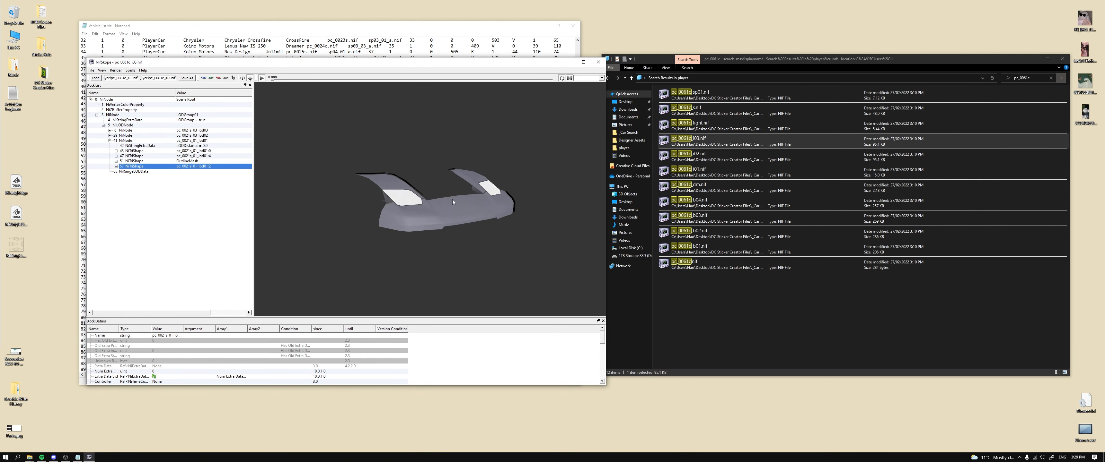
{"action": "left_click", "coordinate": [599, 63]}
Open pc_0061c_i02.nif in NifSkope, look over the part, and close it
{"action": "double_click", "coordinate": [731, 161]}
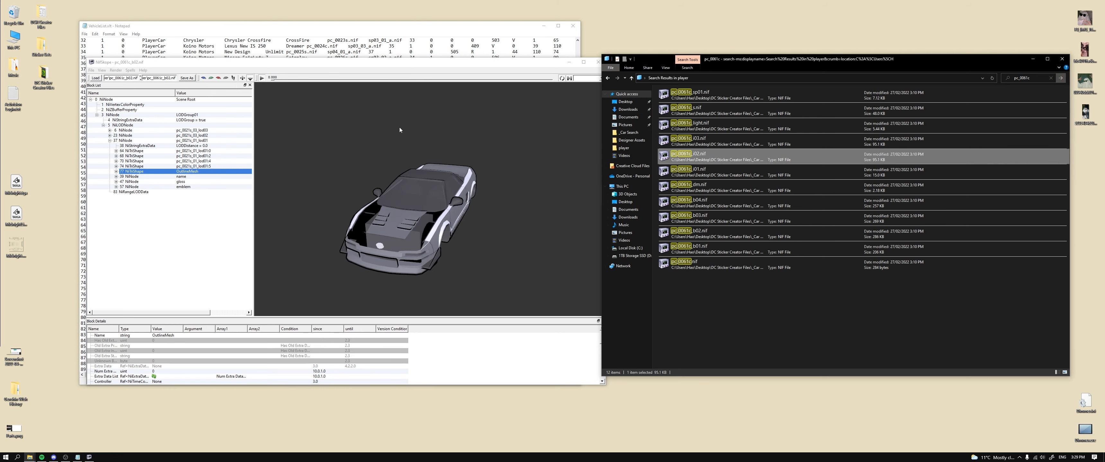
{"action": "left_click_drag", "start_coordinate": [317, 178], "coordinate": [506, 184]}
{"action": "left_click", "coordinate": [598, 62]}
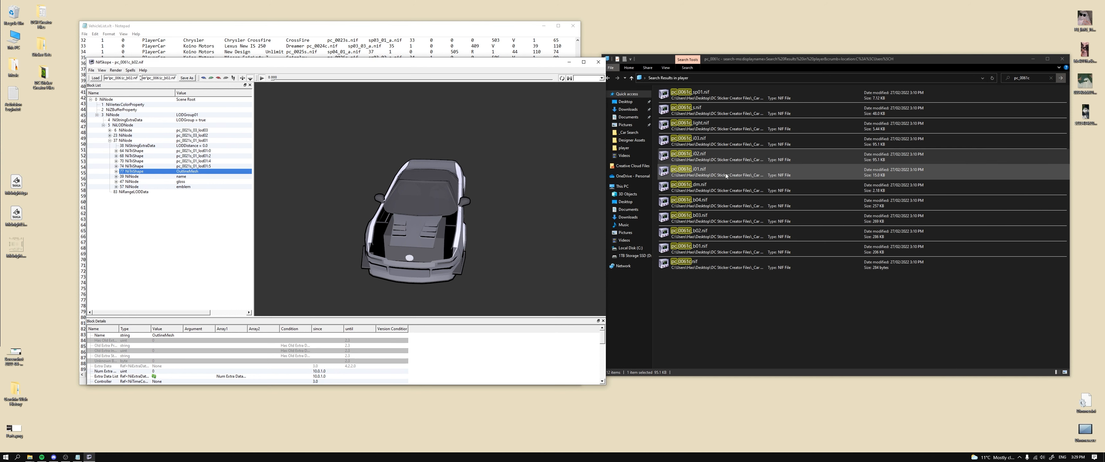
Reopen pc_0061c_i01.nif, copy its Scene Root NiNode branch, and close the file
{"action": "left_click_drag", "start_coordinate": [726, 173], "coordinate": [587, 212]}
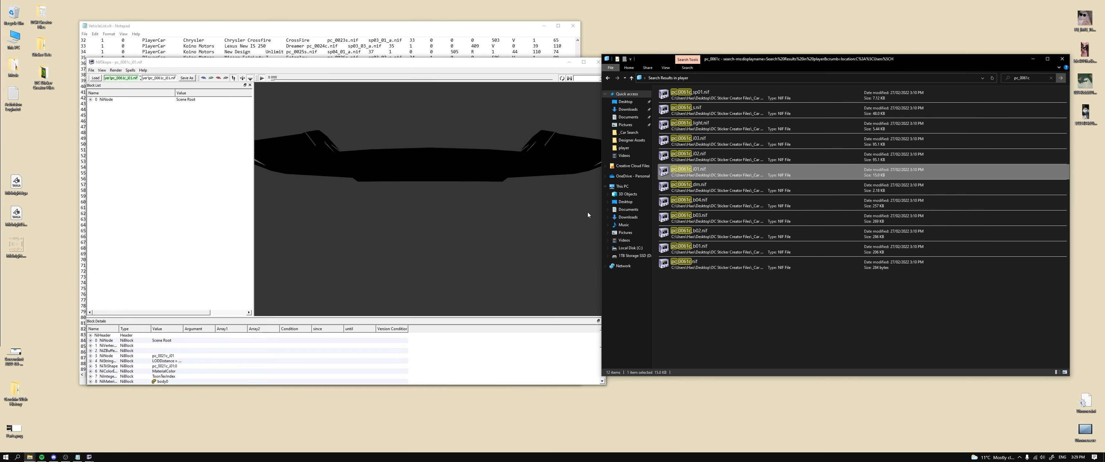
{"action": "left_click", "coordinate": [203, 78]}
{"action": "left_click_drag", "start_coordinate": [335, 222], "coordinate": [433, 185]}
{"action": "left_click", "coordinate": [137, 101]}
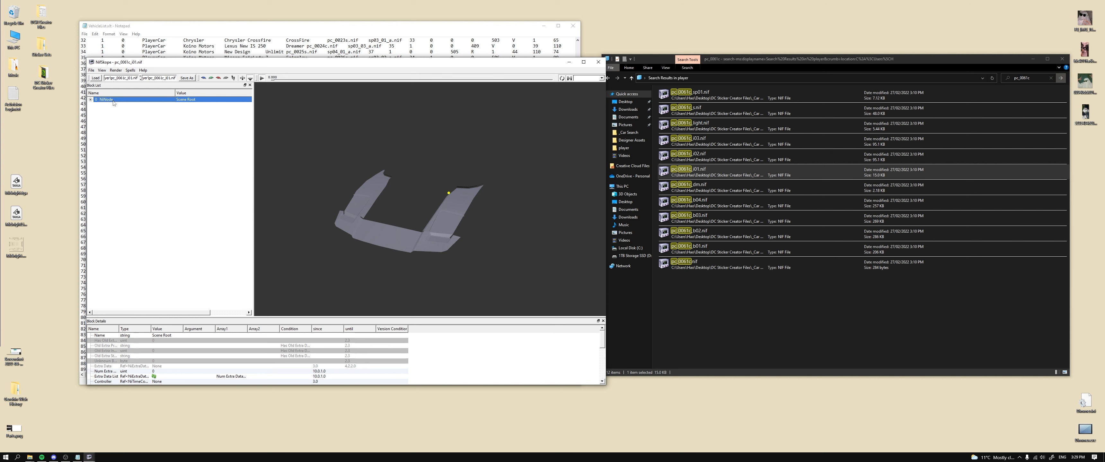
{"action": "mouse_move", "coordinate": [114, 103]}
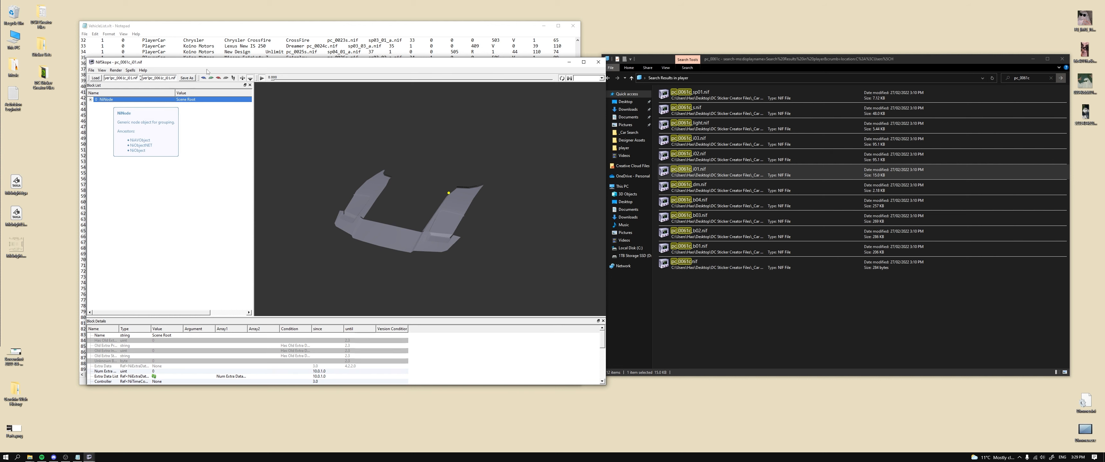
{"action": "left_click", "coordinate": [599, 63]}
Paste the copied branch into pc_0061c_b02.nif to add the missing hood part to the car body
{"action": "left_click_drag", "start_coordinate": [497, 246], "coordinate": [496, 270]}
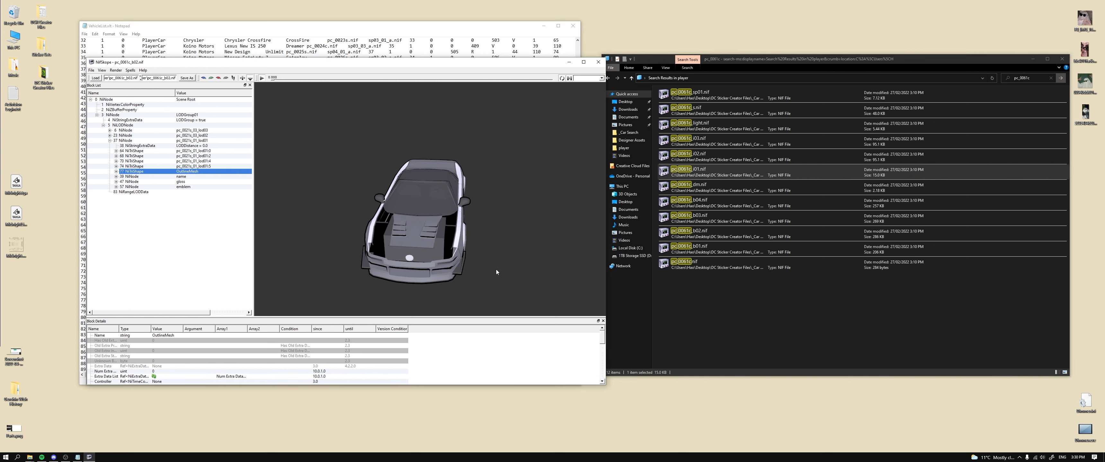
{"action": "left_click", "coordinate": [441, 258]}
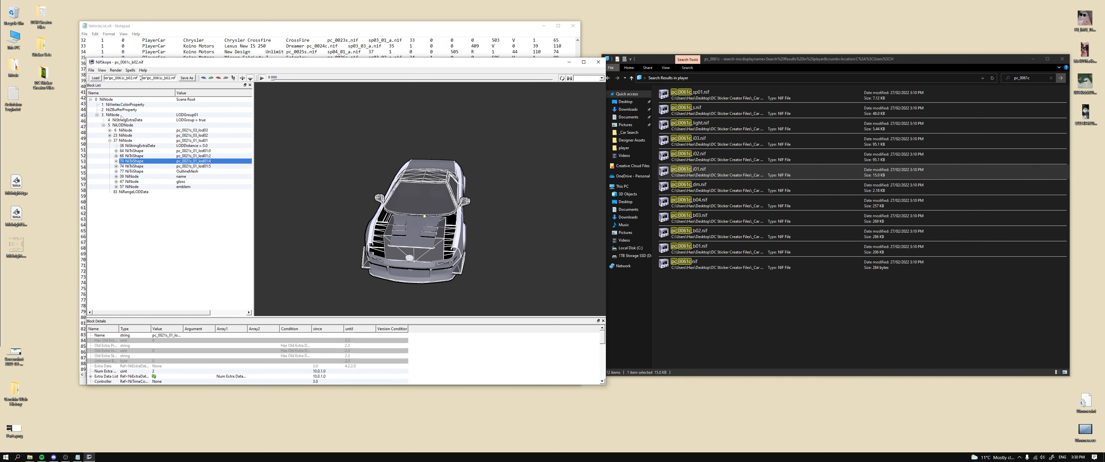
{"action": "left_click", "coordinate": [124, 140]}
{"action": "left_click", "coordinate": [107, 100]}
{"action": "key", "text": "ctrl+v"}
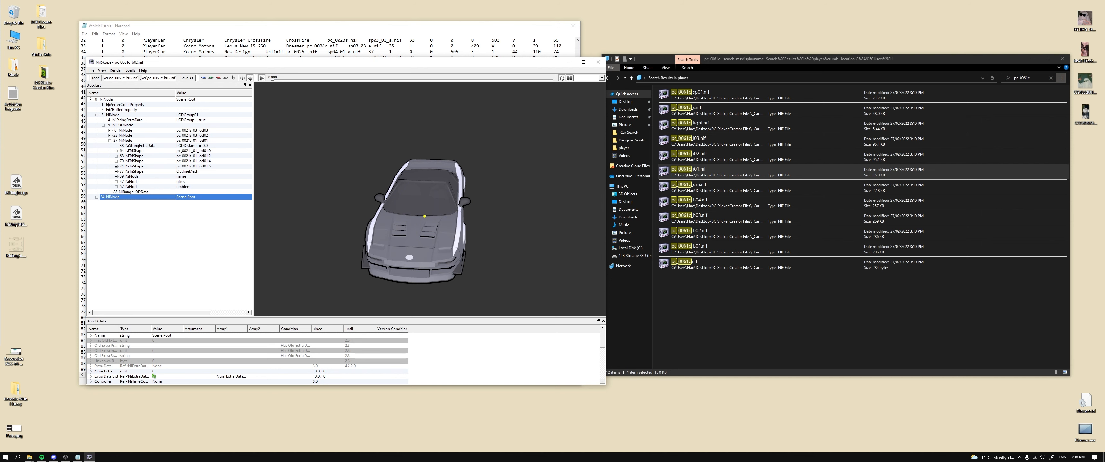
{"action": "left_click", "coordinate": [111, 100]}
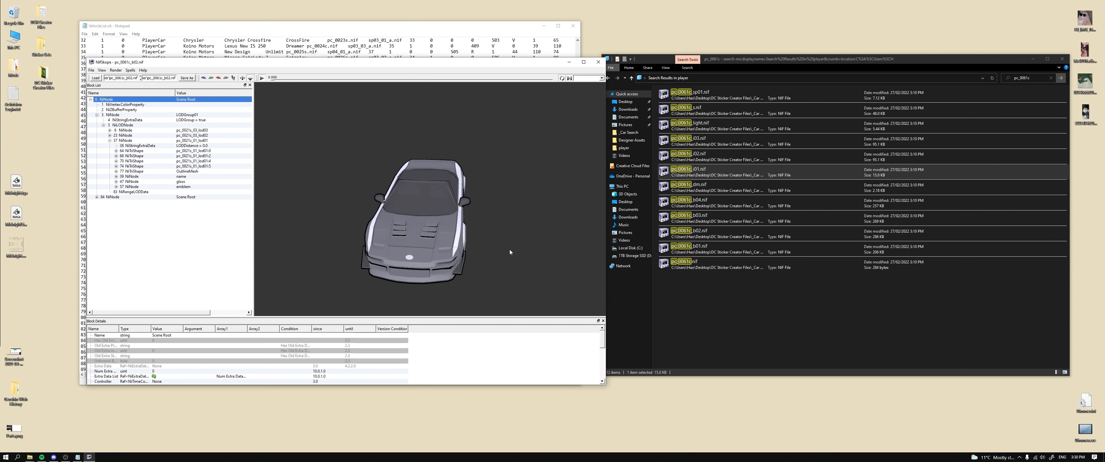
Inspect the combined car model from several angles and select its main body mesh in a side view
{"action": "left_click_drag", "start_coordinate": [509, 250], "coordinate": [477, 248]}
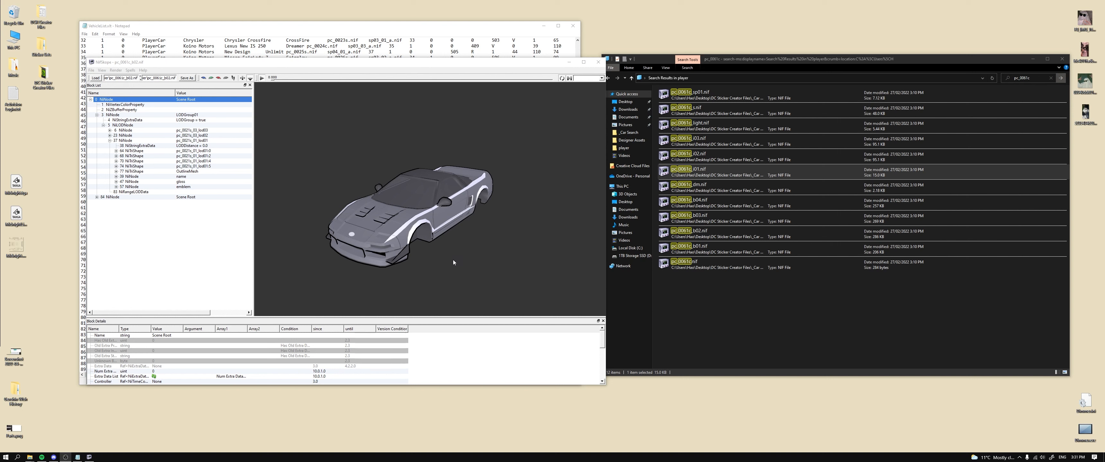
{"action": "left_click_drag", "start_coordinate": [443, 276], "coordinate": [485, 257]}
{"action": "left_click", "coordinate": [449, 213]}
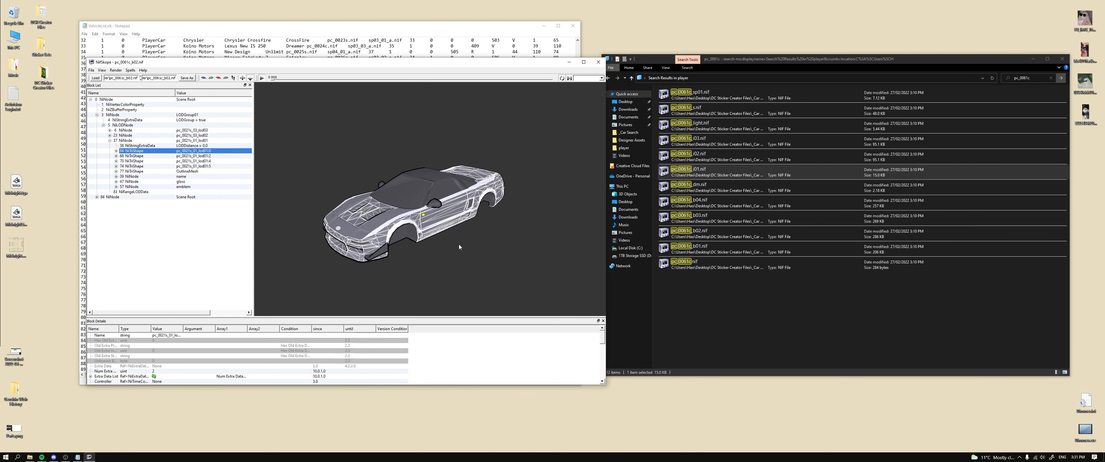
{"action": "left_click_drag", "start_coordinate": [431, 275], "coordinate": [484, 293]}
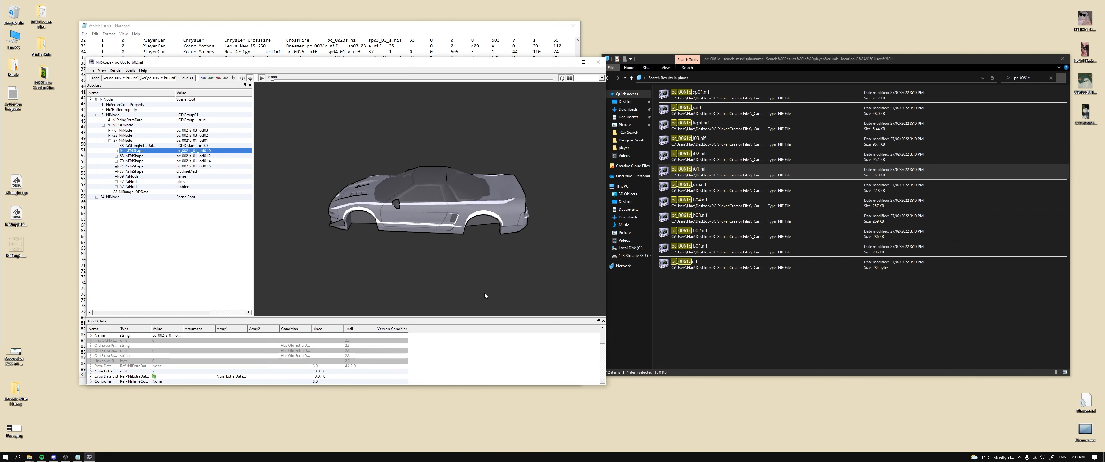
{"action": "left_click", "coordinate": [430, 222]}
{"action": "left_click_drag", "start_coordinate": [418, 268], "coordinate": [428, 255]}
{"action": "scroll", "coordinate": [428, 255], "scroll_direction": "up", "scroll_amount": 1}
Start a texture template export for the main body mesh at size 2048
{"action": "right_click", "coordinate": [427, 211]}
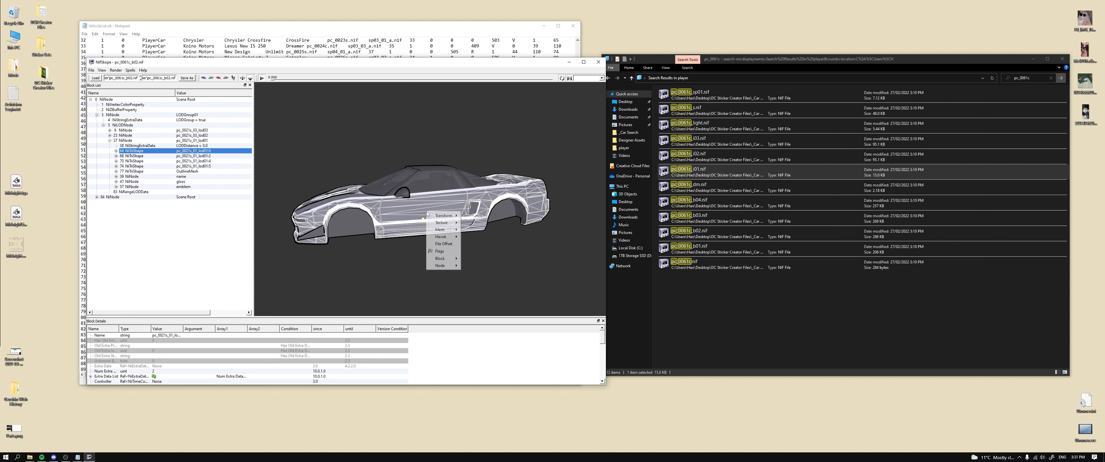
{"action": "mouse_move", "coordinate": [448, 222]}
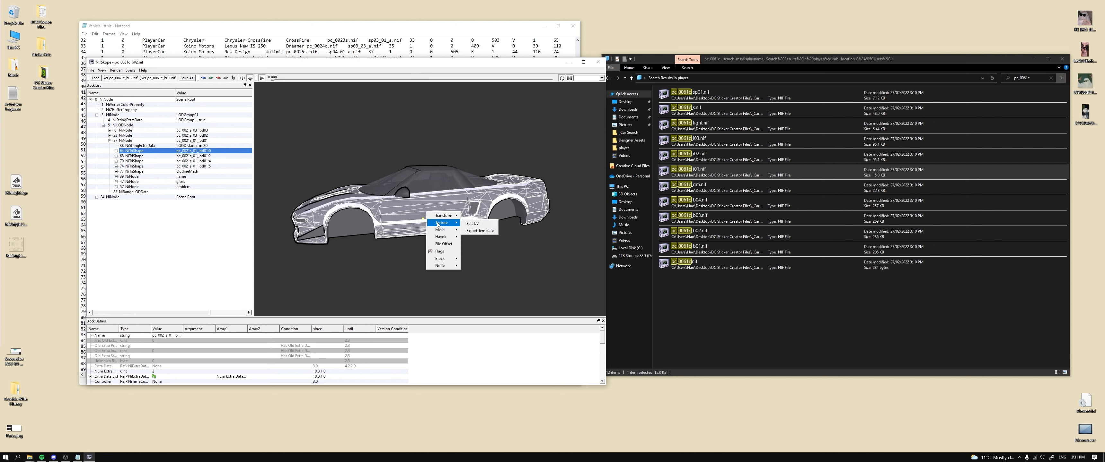
{"action": "left_click", "coordinate": [481, 231]}
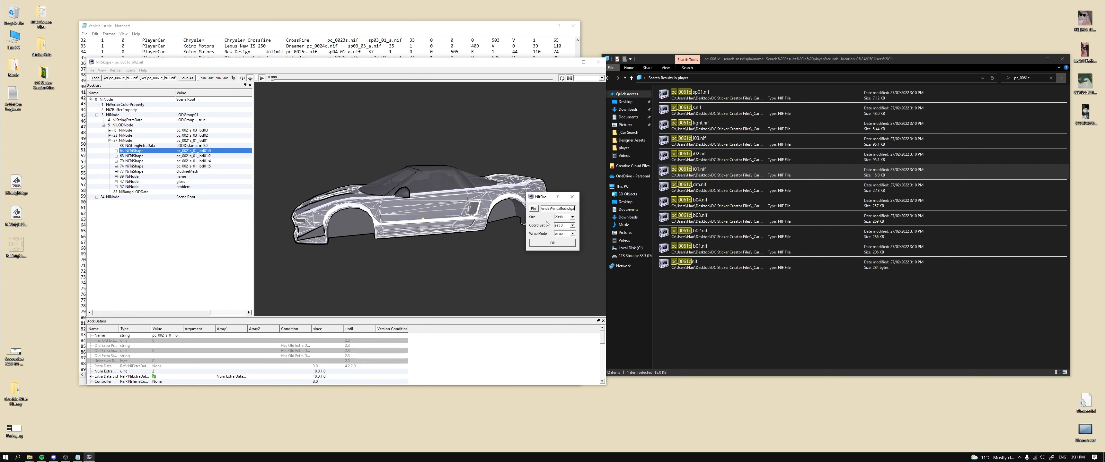
{"action": "left_click", "coordinate": [573, 217]}
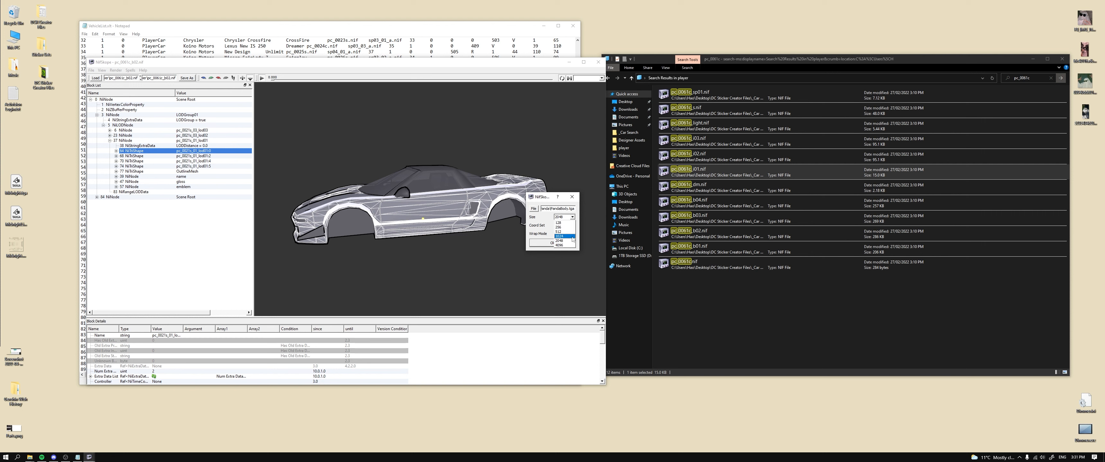
{"action": "left_click", "coordinate": [537, 229]}
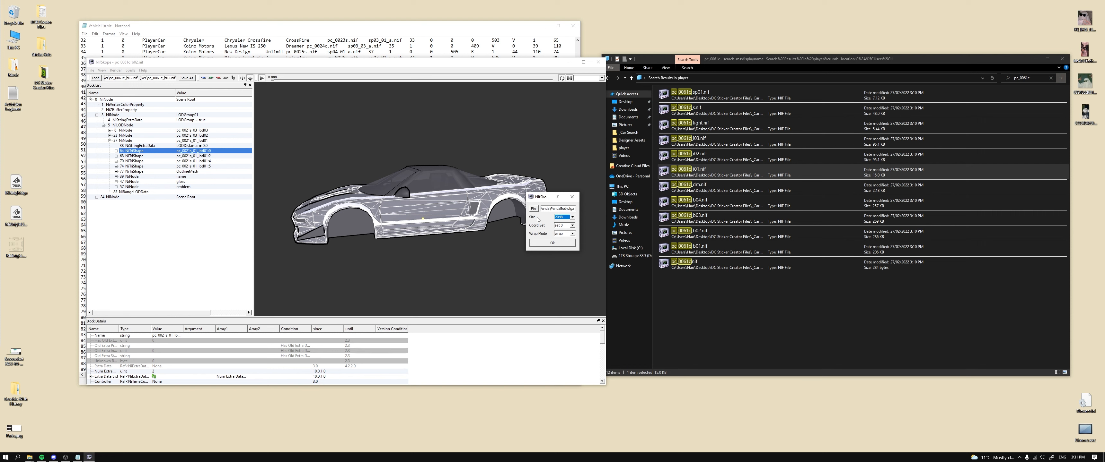
Browse to the Desktop as the template's save location and create a folder named Genius there
{"action": "left_click", "coordinate": [533, 209]}
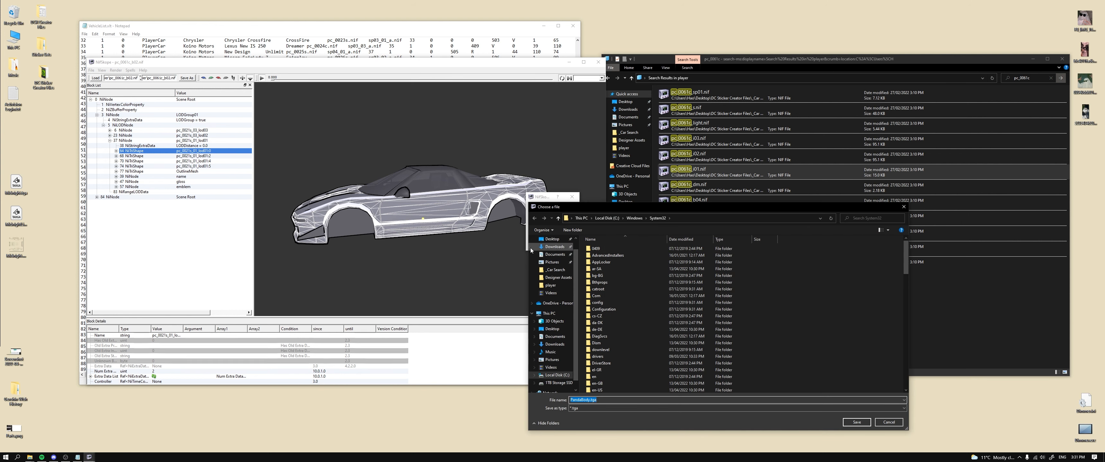
{"action": "left_click", "coordinate": [551, 239]}
{"action": "right_click", "coordinate": [613, 304]}
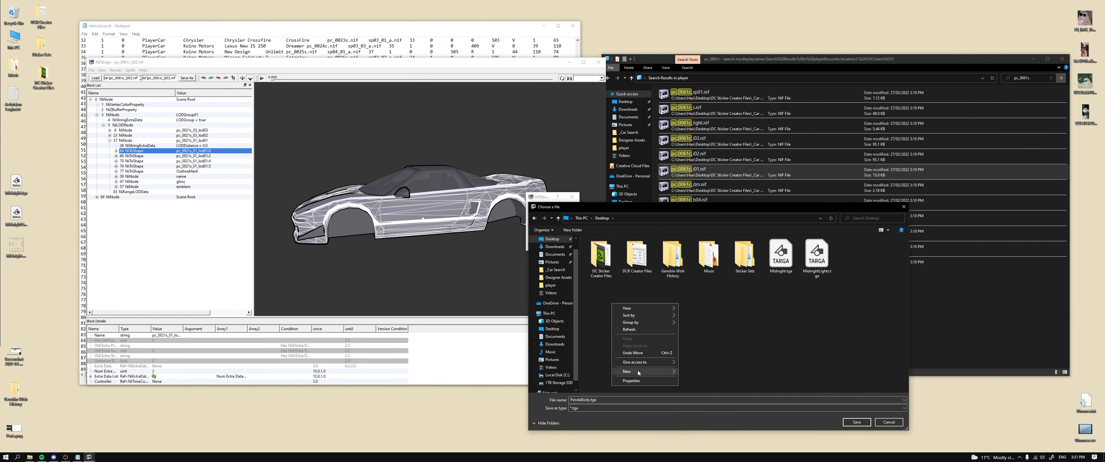
{"action": "mouse_move", "coordinate": [636, 372]}
{"action": "left_click", "coordinate": [715, 372]}
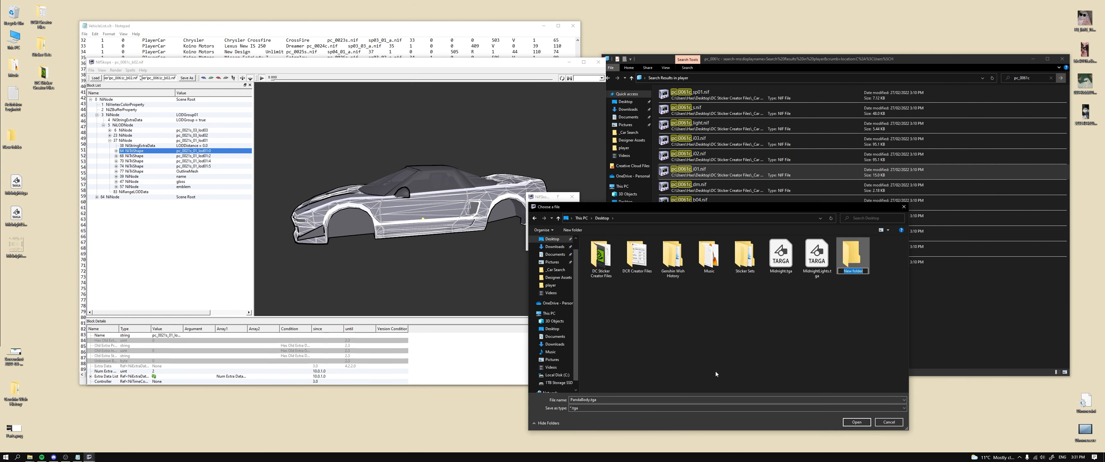
{"action": "type", "text": "Genius"}
{"action": "key", "text": "Return"}
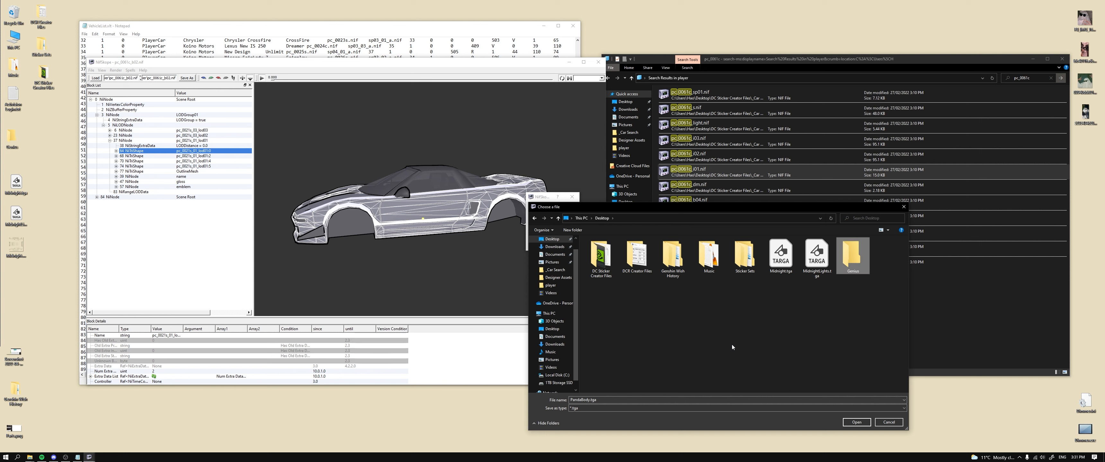
Save the body texture template into the Genius folder as Genius.tga and run the export
{"action": "double_click", "coordinate": [853, 266]}
{"action": "double_click", "coordinate": [588, 400]}
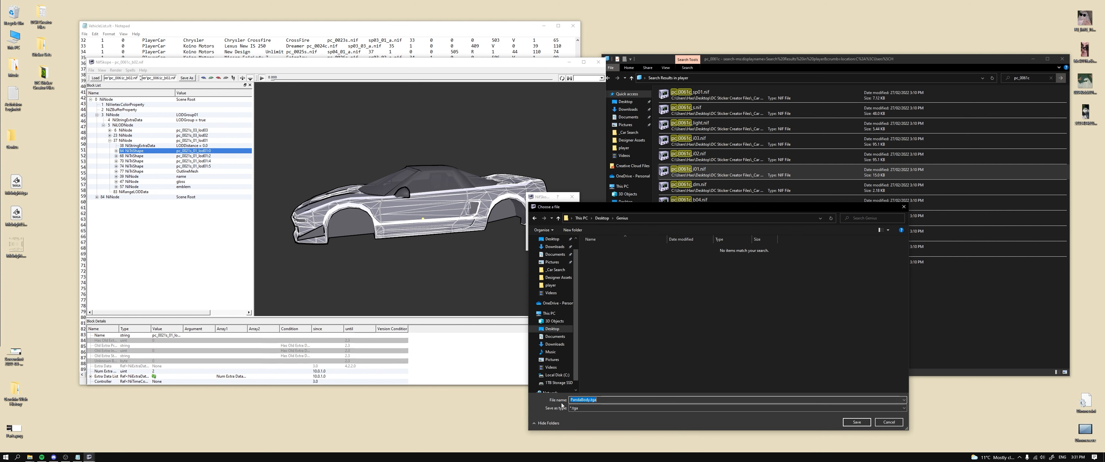
{"action": "type", "text": "Genius"}
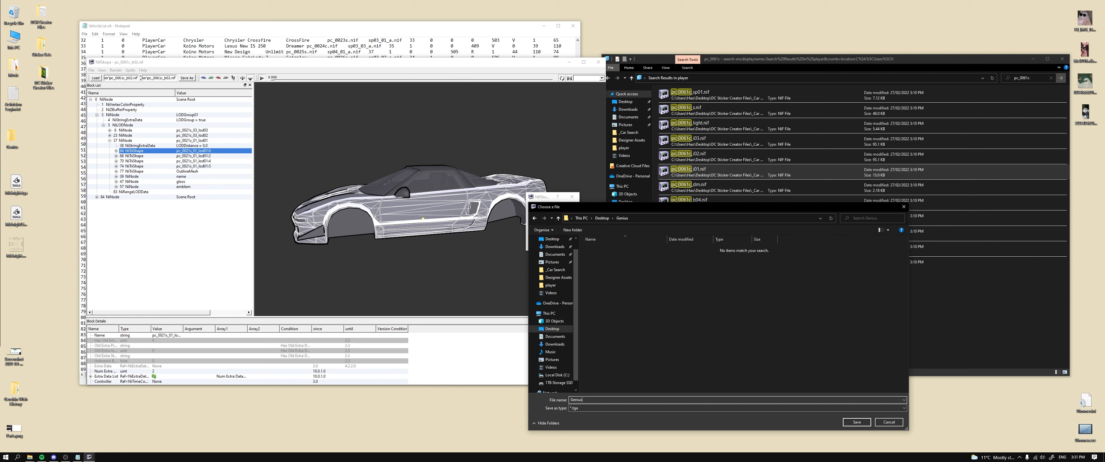
{"action": "key", "text": "Return"}
{"action": "left_click", "coordinate": [559, 245]}
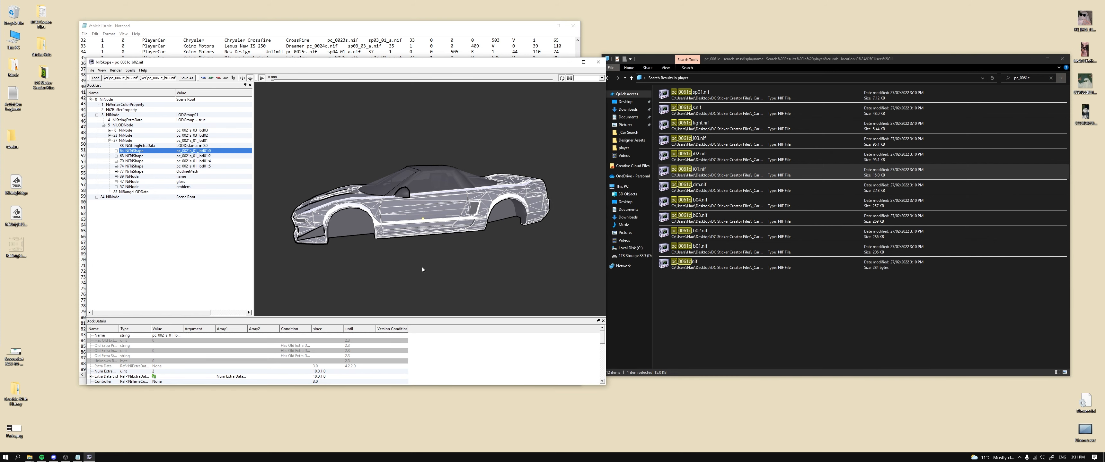
Examine the car's front and select the hood and body meshes to compare which areas each one covers
{"action": "left_click_drag", "start_coordinate": [422, 267], "coordinate": [506, 273]}
{"action": "left_click", "coordinate": [505, 273]}
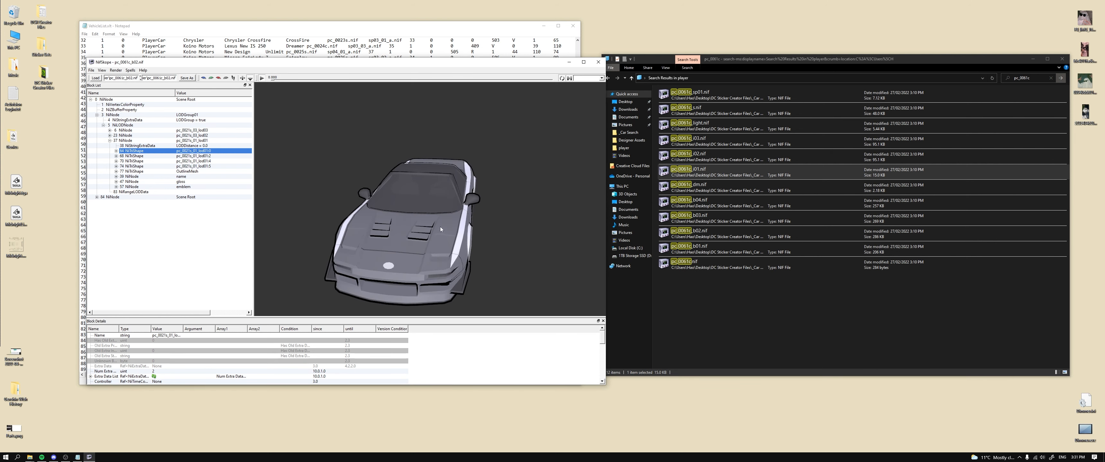
{"action": "left_click", "coordinate": [438, 258]}
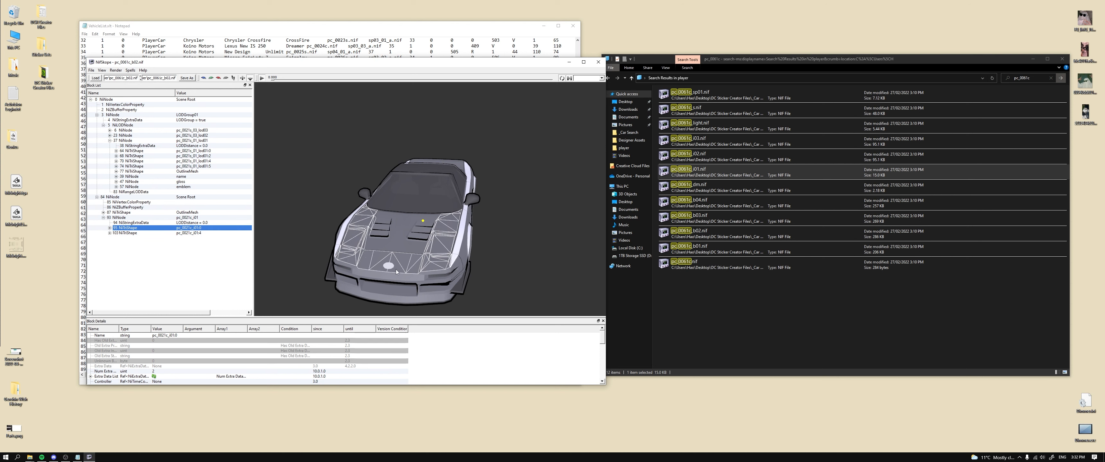
{"action": "left_click", "coordinate": [500, 260]}
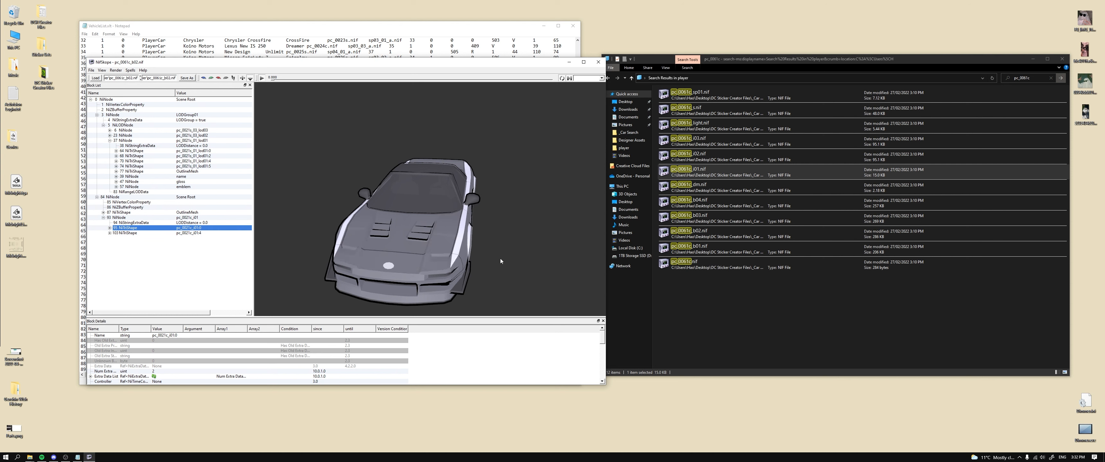
{"action": "left_click", "coordinate": [358, 229]}
{"action": "left_click_drag", "start_coordinate": [551, 264], "coordinate": [500, 269]}
{"action": "left_click_drag", "start_coordinate": [433, 285], "coordinate": [468, 287]}
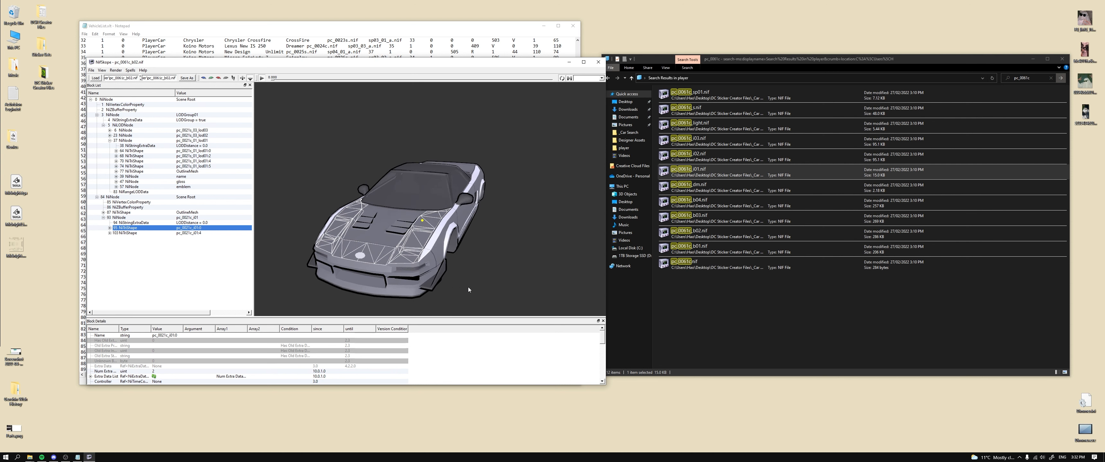
{"action": "left_click", "coordinate": [468, 287]}
{"action": "left_click", "coordinate": [459, 223]}
{"action": "left_click_drag", "start_coordinate": [516, 243], "coordinate": [519, 259]}
{"action": "left_click", "coordinate": [519, 260]}
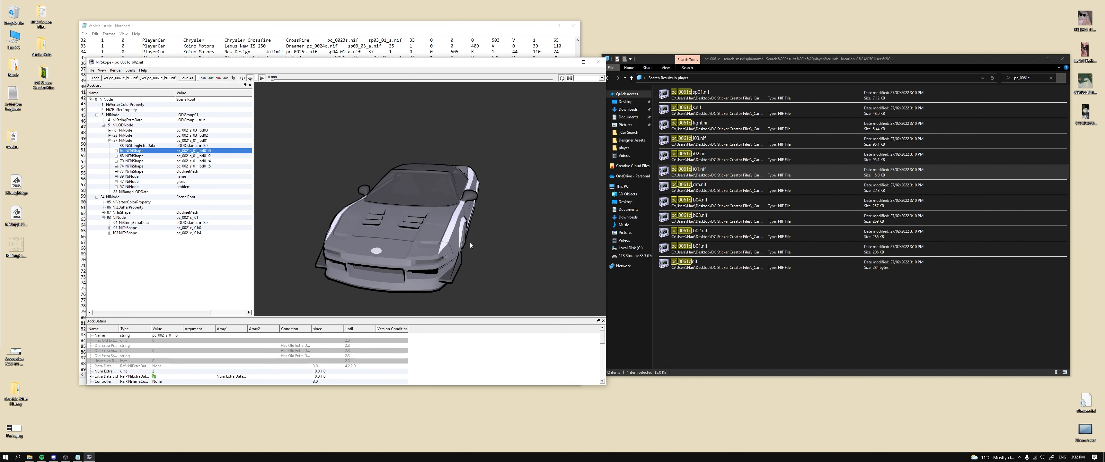
{"action": "right_click", "coordinate": [443, 220]}
{"action": "mouse_move", "coordinate": [457, 244]}
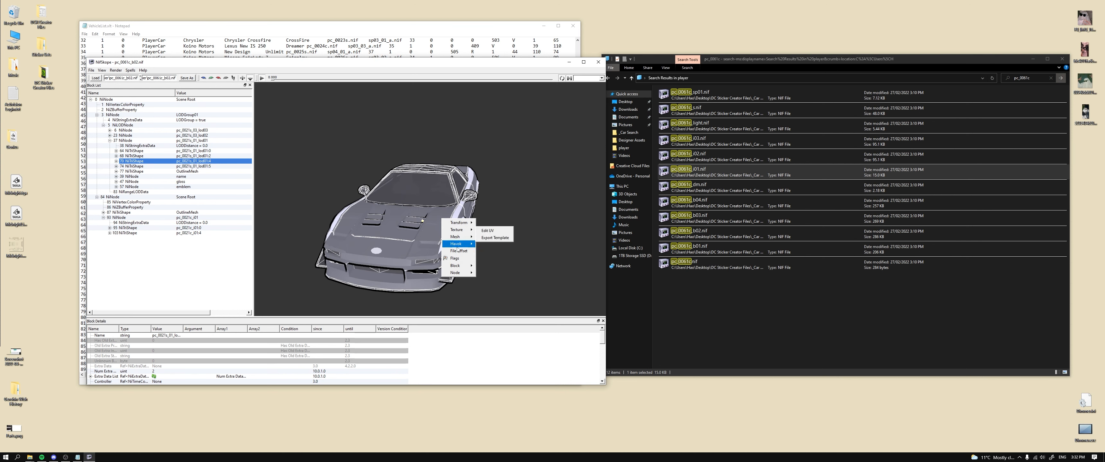
{"action": "left_click", "coordinate": [533, 308]}
Export the hood mesh's texture template at size 2048 into the Genius folder as GeniusLight.tga
{"action": "left_click", "coordinate": [435, 220]}
{"action": "left_click_drag", "start_coordinate": [487, 263], "coordinate": [485, 274]}
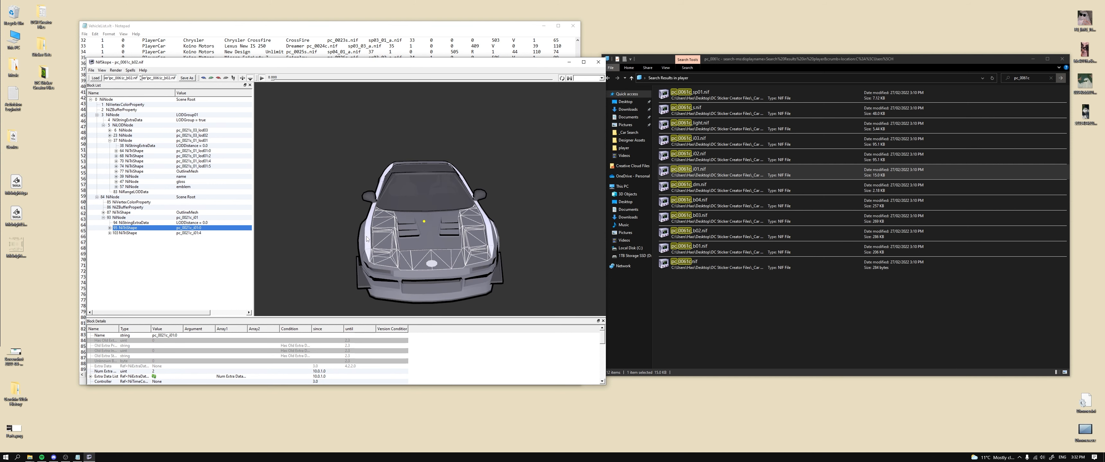
{"action": "left_click_drag", "start_coordinate": [519, 248], "coordinate": [472, 281]}
{"action": "scroll", "coordinate": [448, 276], "scroll_direction": "down", "scroll_amount": 4}
{"action": "scroll", "coordinate": [473, 281], "scroll_direction": "up", "scroll_amount": 2}
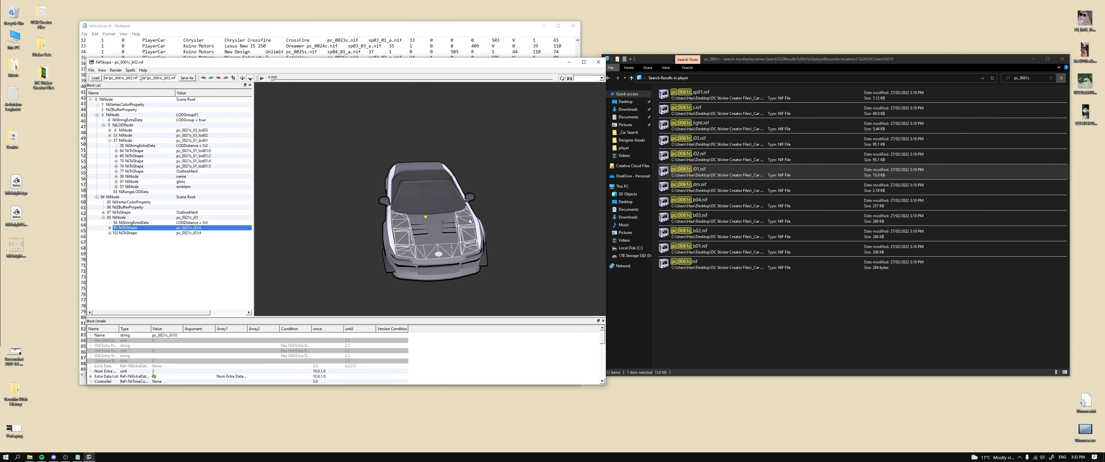
{"action": "left_click", "coordinate": [518, 266]}
{"action": "left_click", "coordinate": [471, 240]}
{"action": "right_click", "coordinate": [408, 229]}
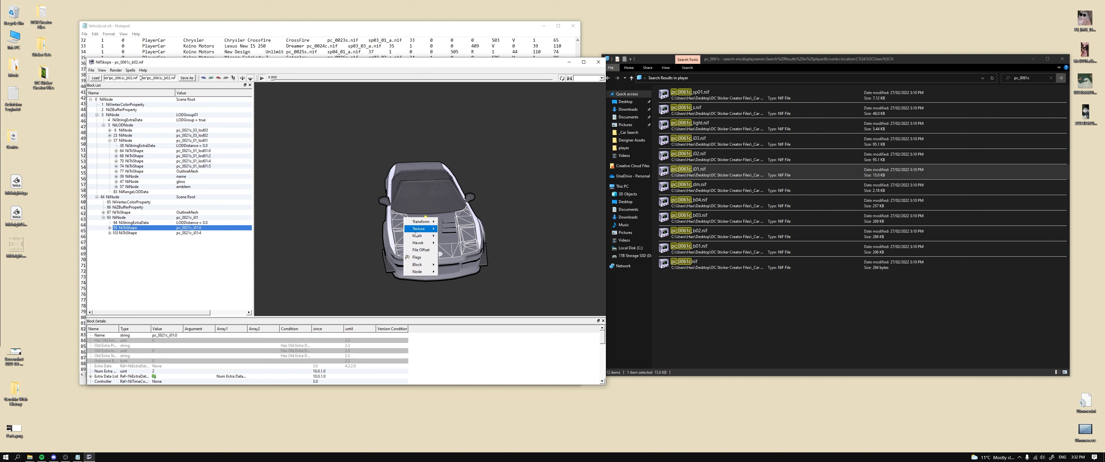
{"action": "mouse_move", "coordinate": [424, 229]}
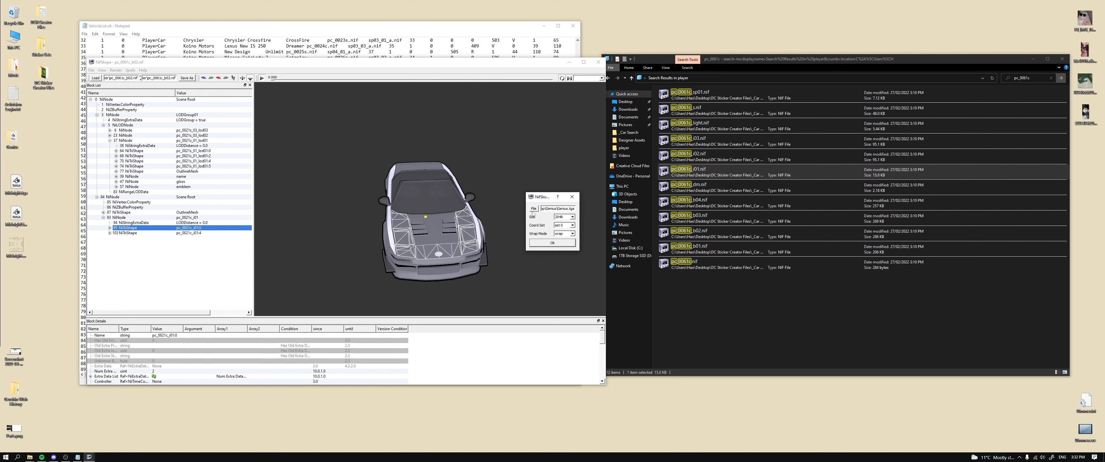
{"action": "left_click", "coordinate": [533, 210]}
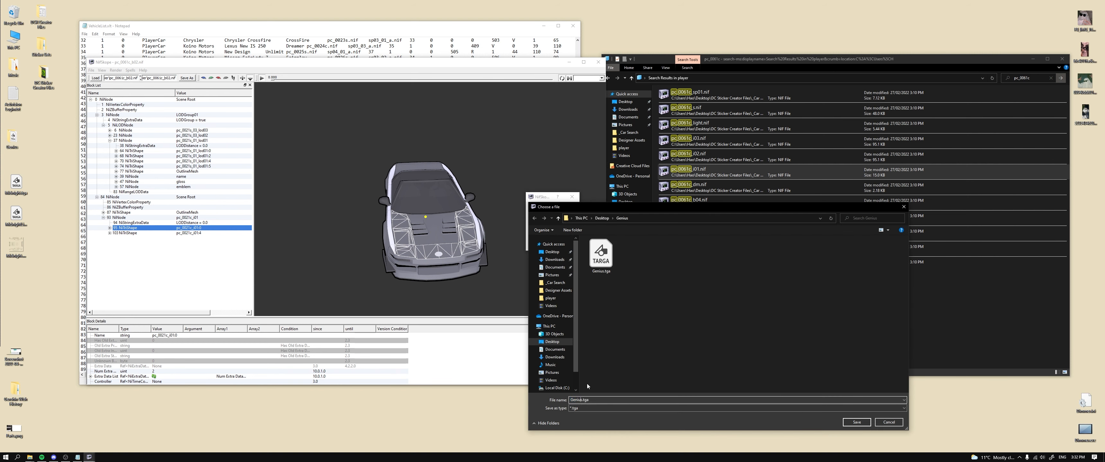
{"action": "type", "text": "Light"}
{"action": "key", "text": "Return"}
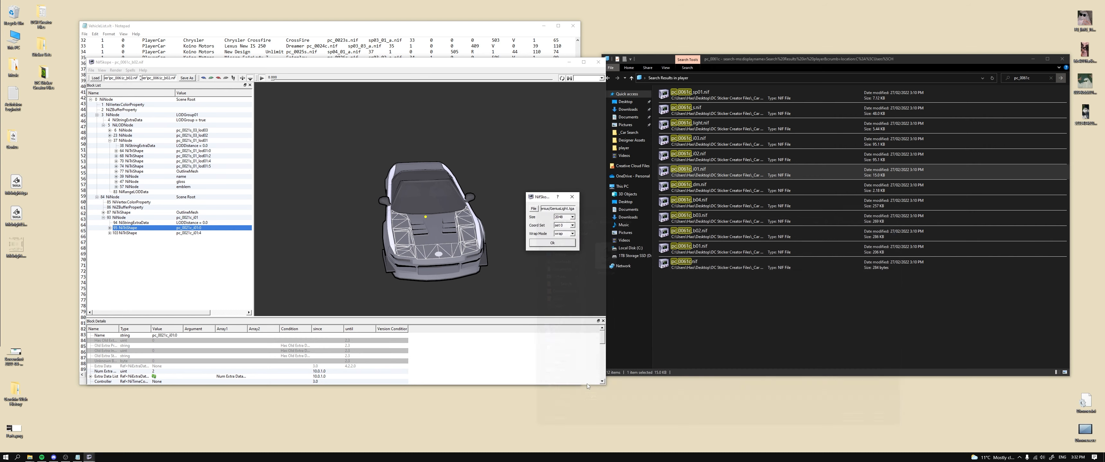
{"action": "left_click", "coordinate": [552, 242]}
Close the model in NifSkope and copy pc_0061c_b02.nif into the Desktop's Genius folder
{"action": "left_click_drag", "start_coordinate": [524, 265], "coordinate": [504, 269]}
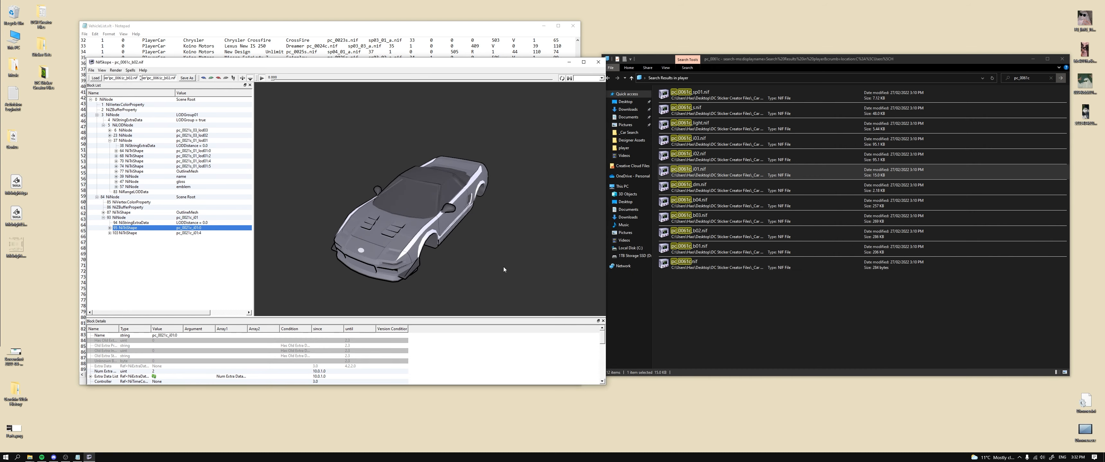
{"action": "left_click", "coordinate": [598, 62]}
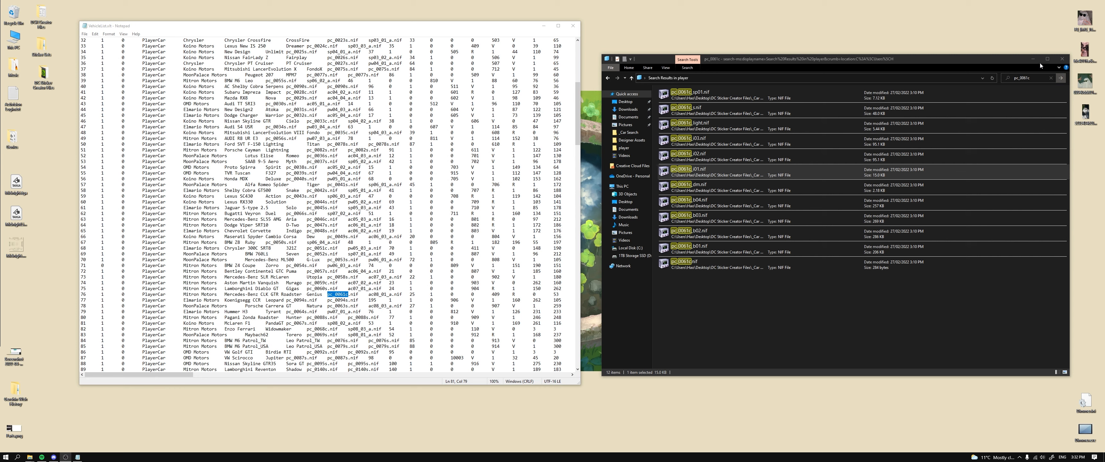
{"action": "left_click", "coordinate": [701, 172]}
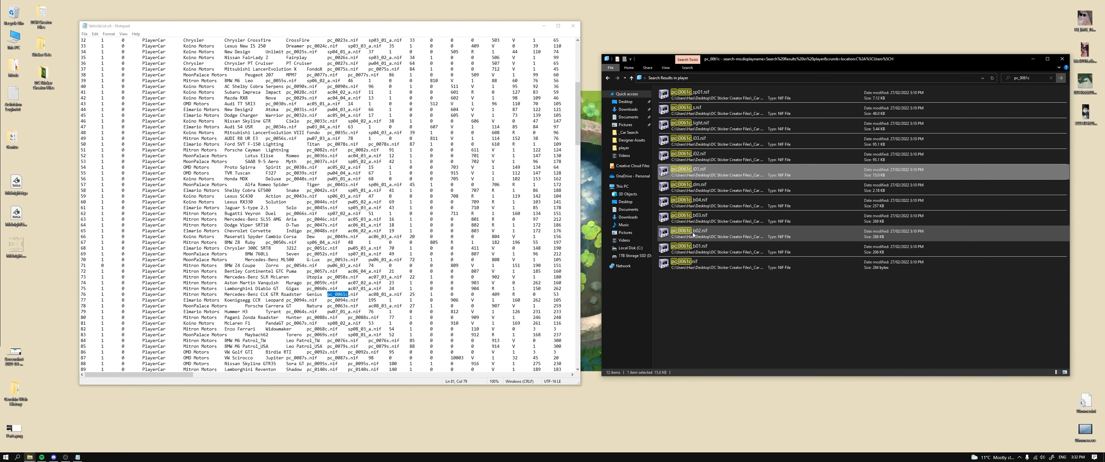
{"action": "left_click", "coordinate": [735, 239]}
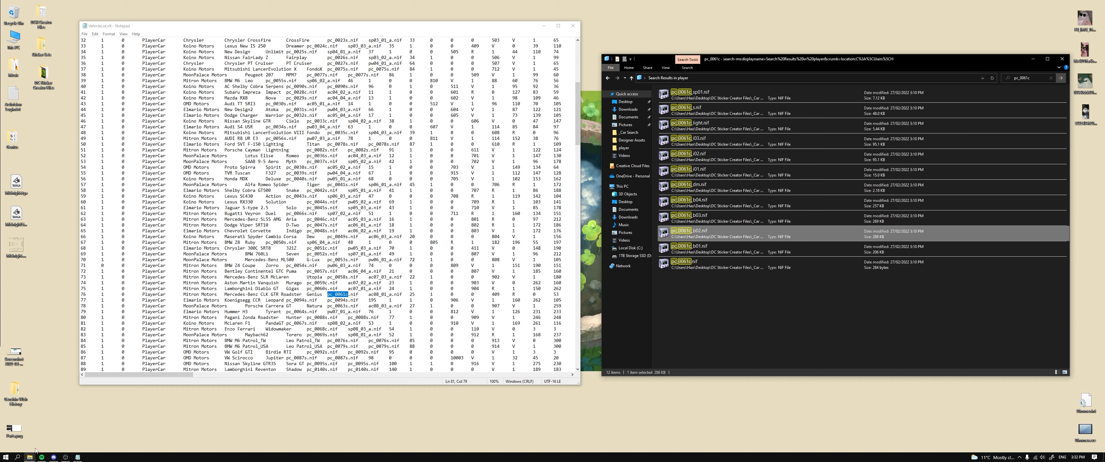
{"action": "left_click", "coordinate": [28, 459]}
{"action": "right_click", "coordinate": [28, 458]}
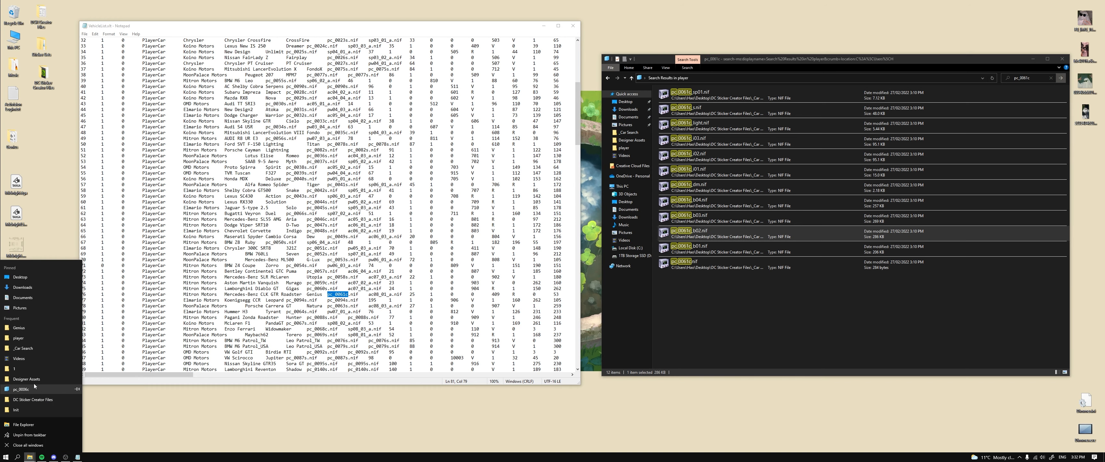
{"action": "left_click", "coordinate": [37, 331]}
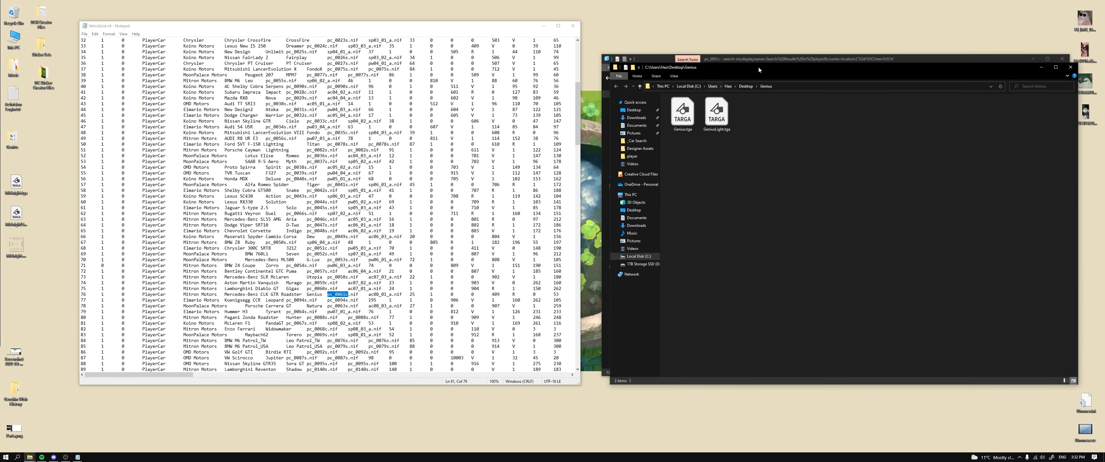
{"action": "key", "text": "ctrl+v"}
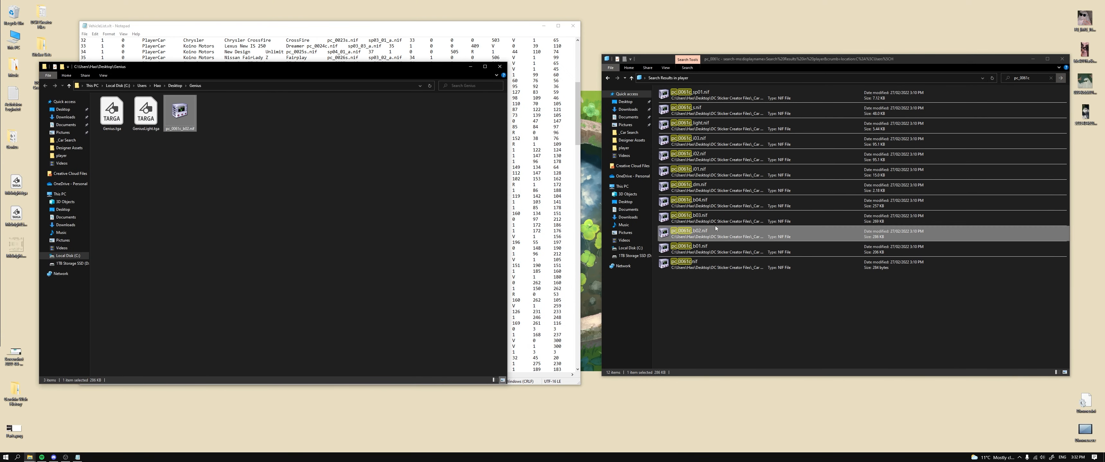
Copy pc_0061c_i01.nif from the search results into the Genius folder
{"action": "left_click", "coordinate": [722, 175]}
{"action": "right_click", "coordinate": [727, 173]}
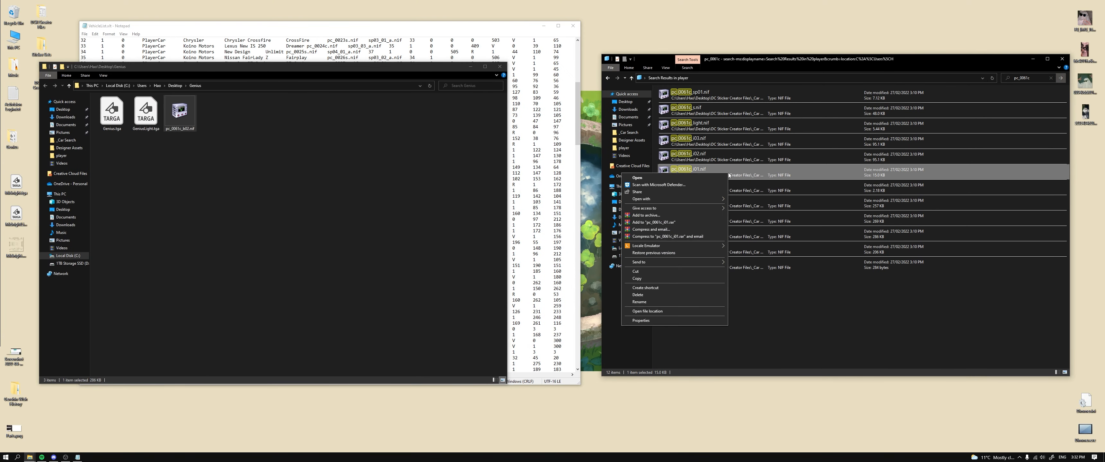
{"action": "left_click", "coordinate": [703, 174]}
{"action": "left_click", "coordinate": [316, 177]}
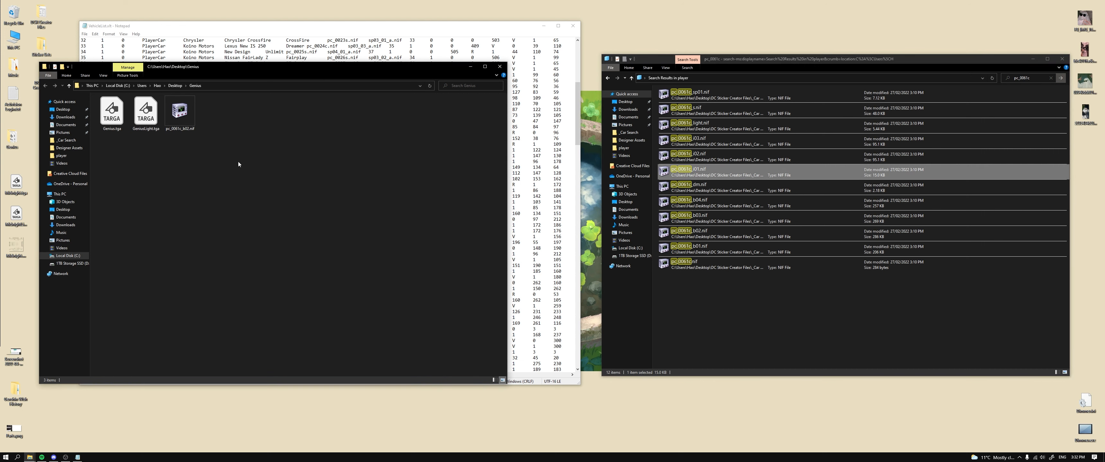
{"action": "left_click", "coordinate": [744, 173]}
{"action": "right_click", "coordinate": [743, 172]}
{"action": "left_click", "coordinate": [701, 277]}
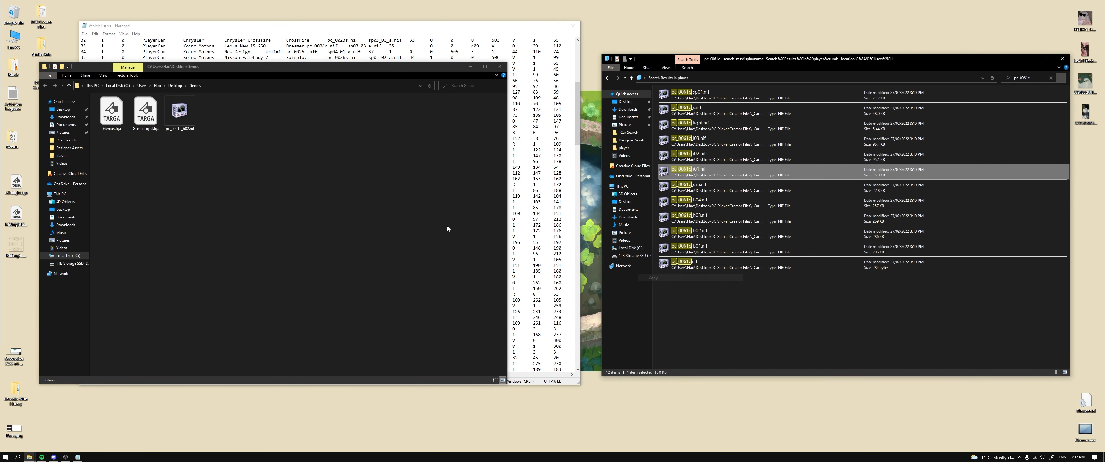
{"action": "left_click", "coordinate": [446, 226]}
{"action": "key", "text": "ctrl+v"}
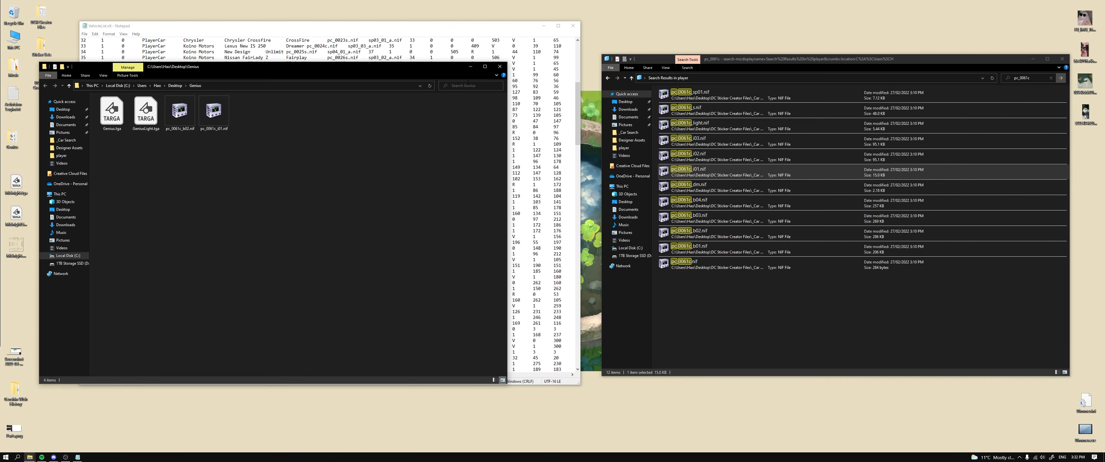
Close the Genius folder, the player search results and the Notepad vehicle list to clear the desktop
{"action": "left_click", "coordinate": [500, 66]}
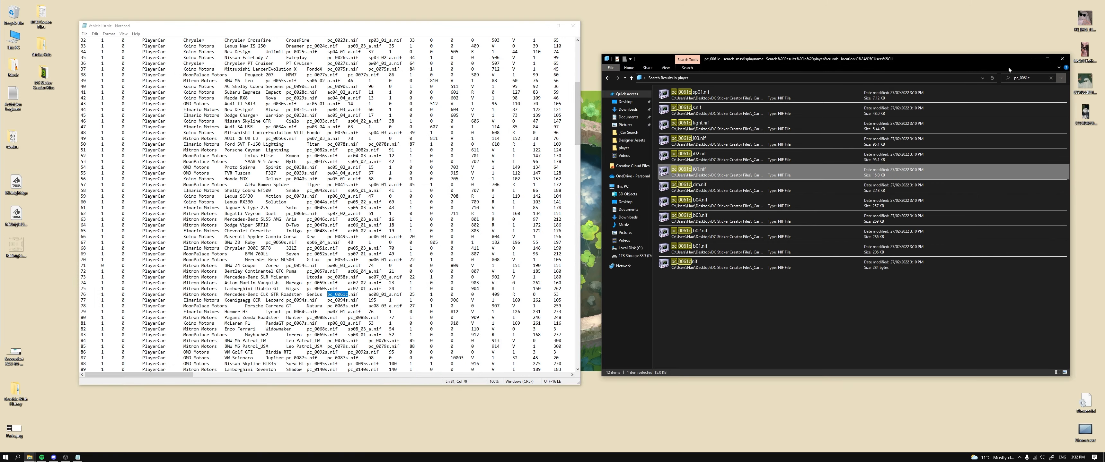
{"action": "left_click", "coordinate": [1061, 59]}
{"action": "left_click", "coordinate": [572, 26]}
Rearrange the desktop so the sticker creator files folder and the Genius folder sit beside the other folders
{"action": "left_click", "coordinate": [46, 80]}
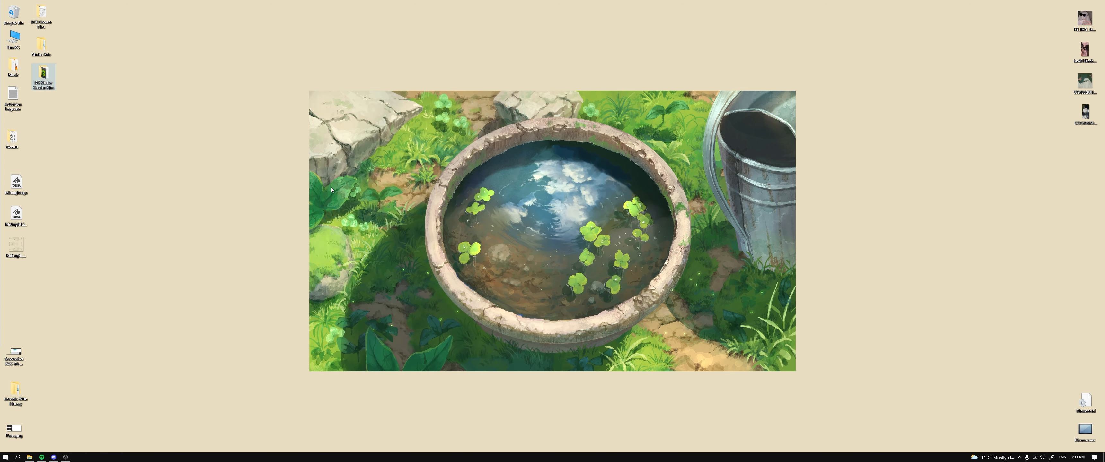
{"action": "left_click", "coordinate": [109, 123]}
{"action": "left_click_drag", "start_coordinate": [51, 80], "coordinate": [47, 82]}
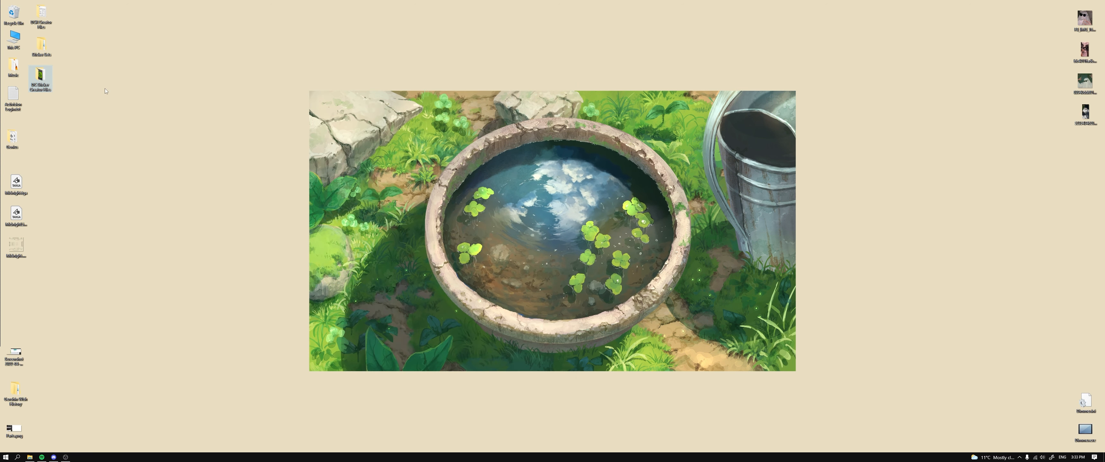
{"action": "left_click", "coordinate": [106, 91]}
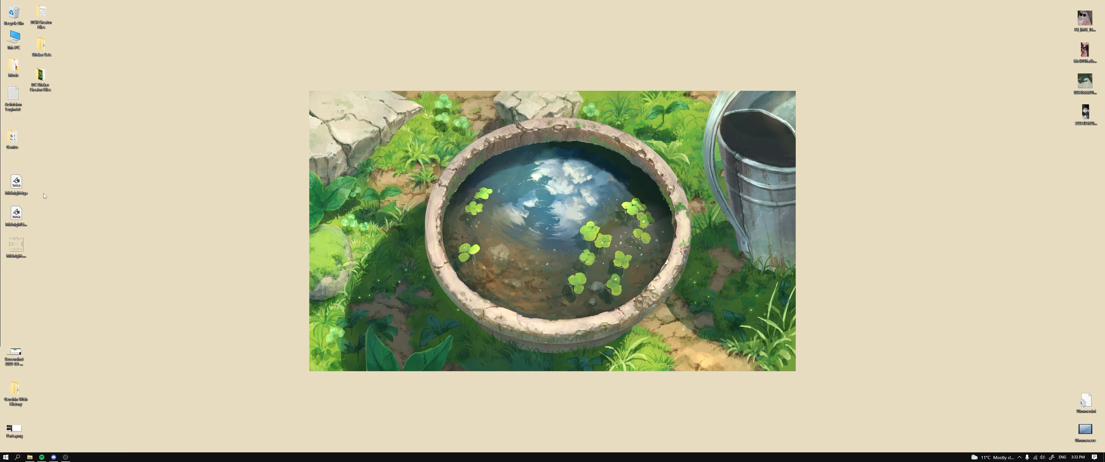
{"action": "left_click_drag", "start_coordinate": [12, 138], "coordinate": [72, 16]}
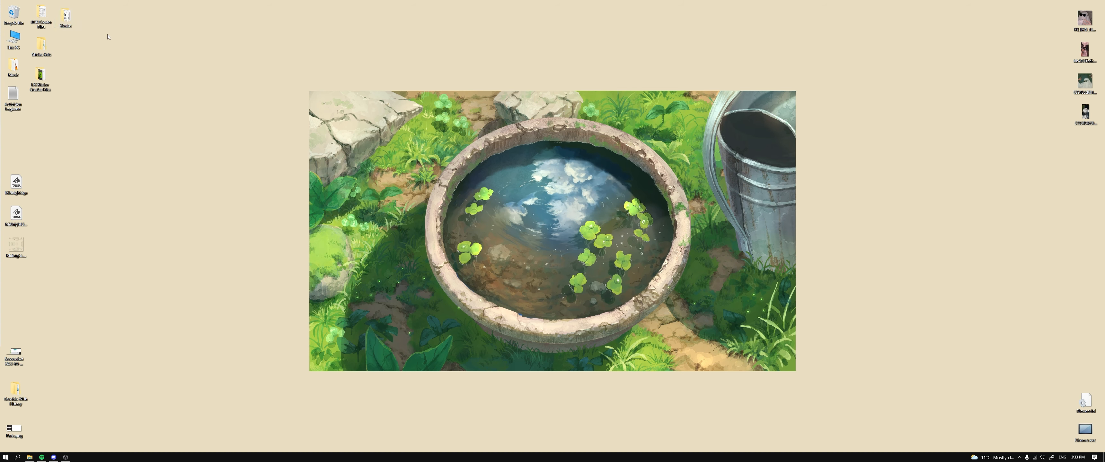
Open Genius.tga from the desktop's Genius folder in Adobe Photoshop 2022 and unlock its background layer
{"action": "double_click", "coordinate": [65, 17]}
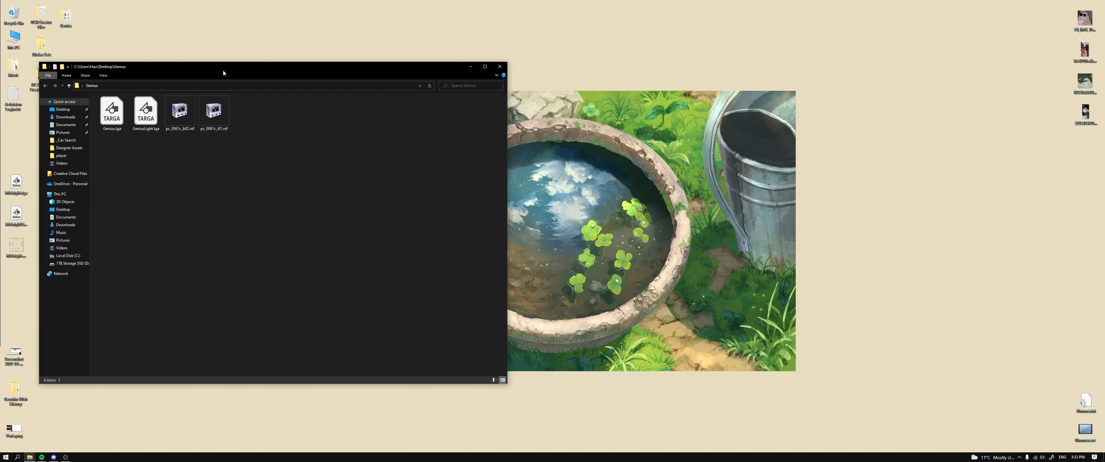
{"action": "left_click_drag", "start_coordinate": [223, 69], "coordinate": [313, 60]}
{"action": "left_click", "coordinate": [203, 112]}
{"action": "right_click", "coordinate": [203, 111]}
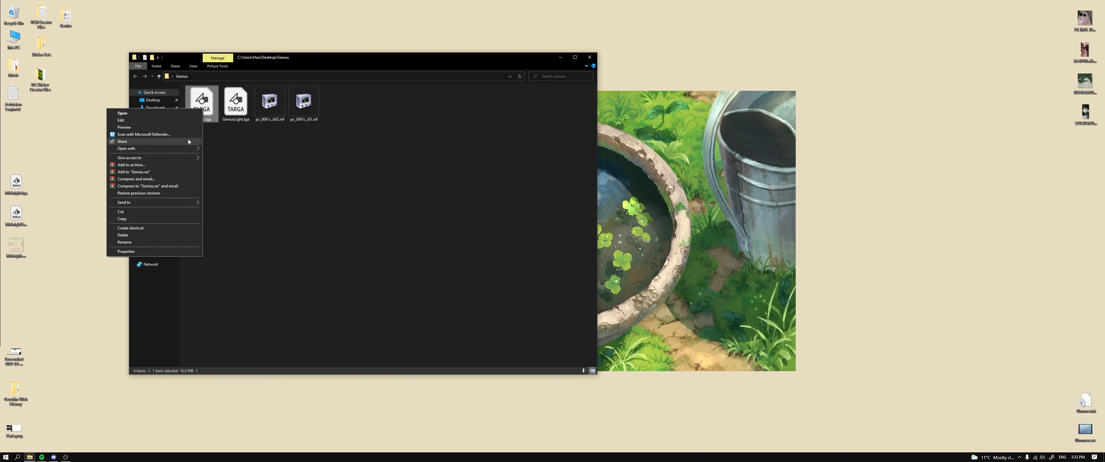
{"action": "mouse_move", "coordinate": [163, 148]}
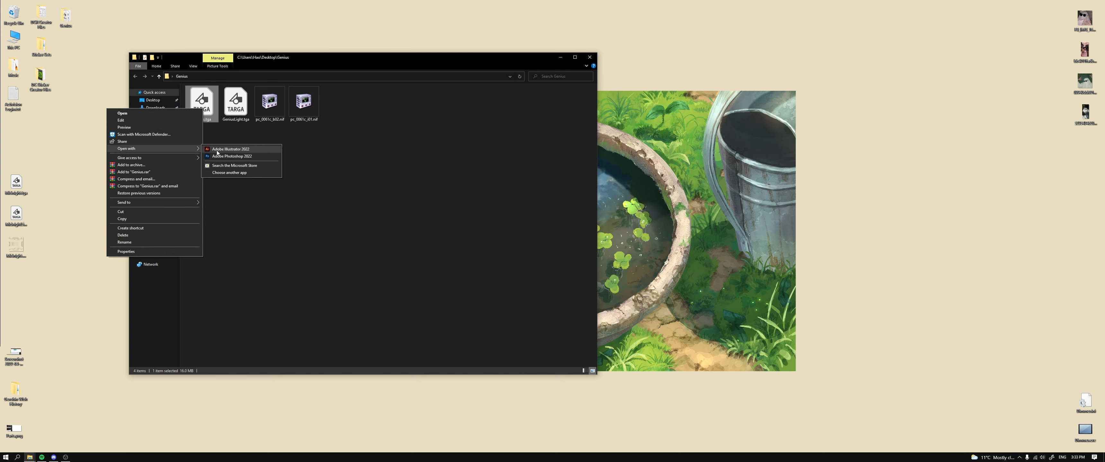
{"action": "left_click", "coordinate": [228, 156]}
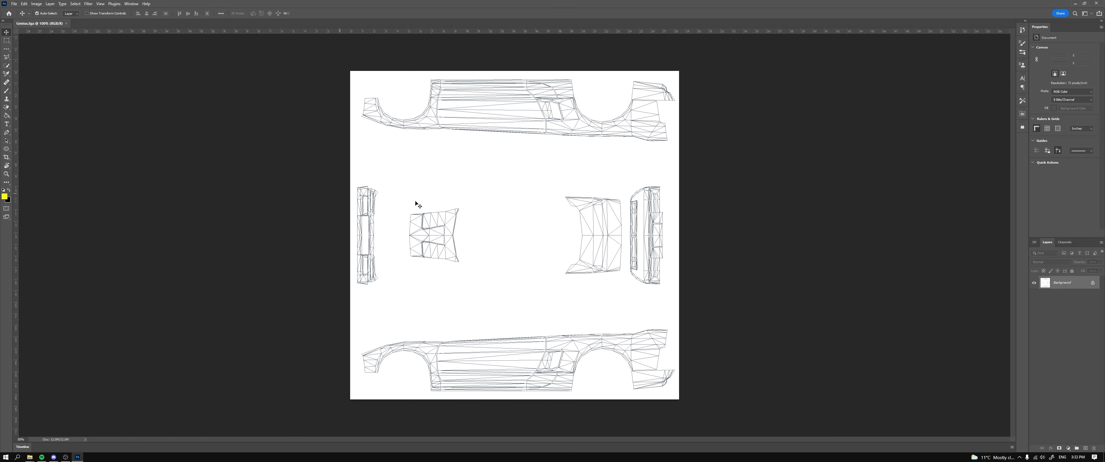
{"action": "left_click", "coordinate": [1093, 283]}
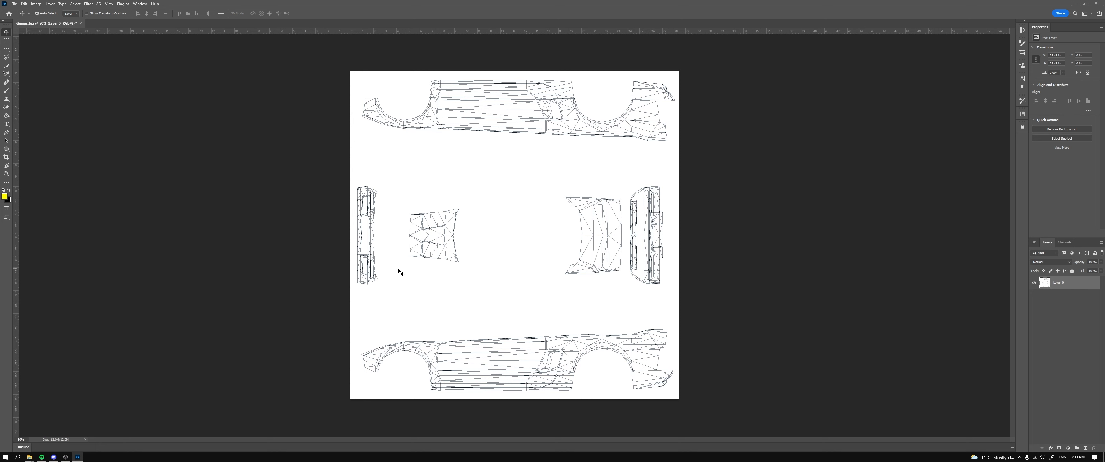
Place GeniusLight.tga from the Genius folder into the Genius document as a new layer at its original size
{"action": "mouse_move", "coordinate": [31, 460]}
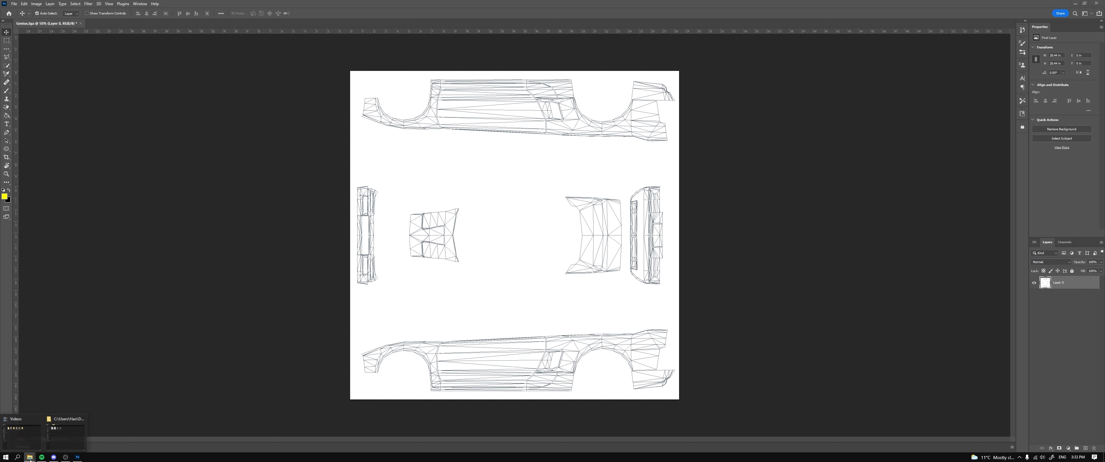
{"action": "left_click", "coordinate": [65, 435]}
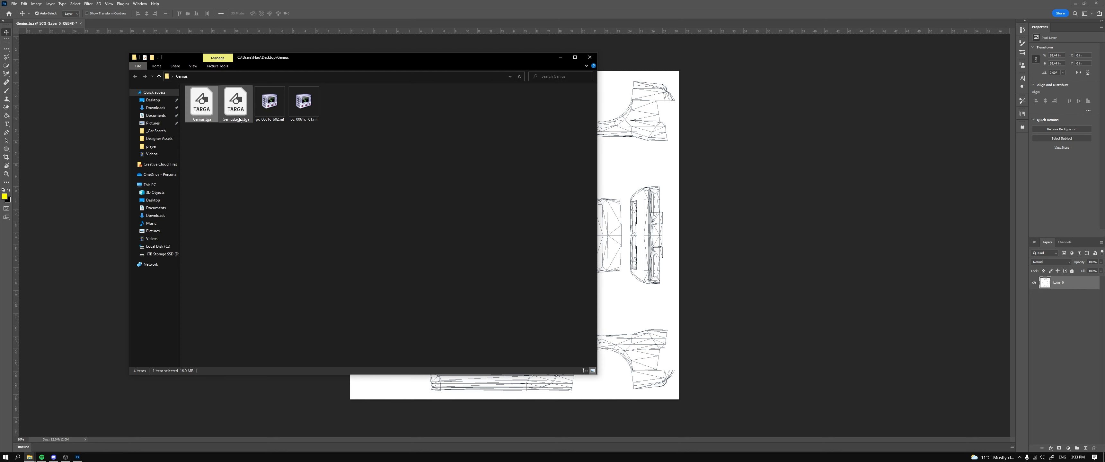
{"action": "left_click_drag", "start_coordinate": [239, 119], "coordinate": [639, 244]}
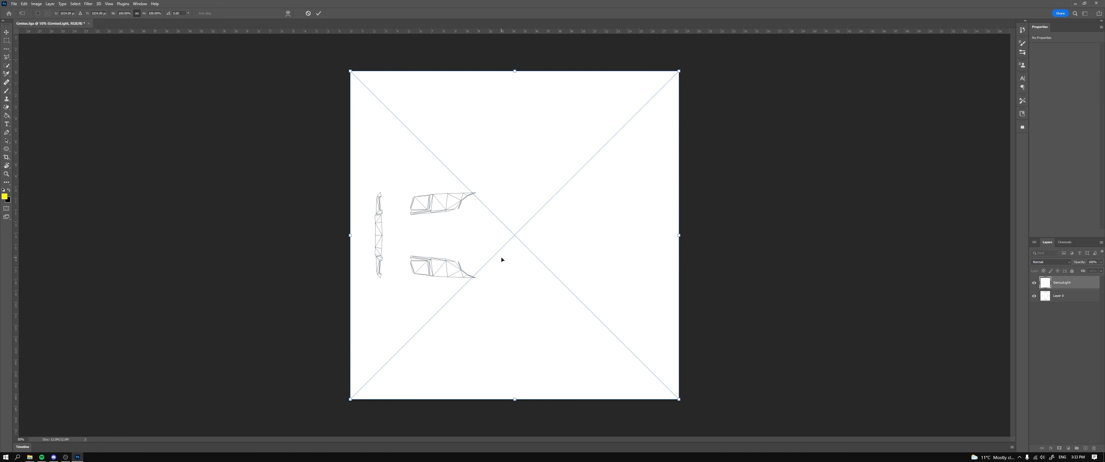
{"action": "left_click_drag", "start_coordinate": [352, 69], "coordinate": [389, 122]}
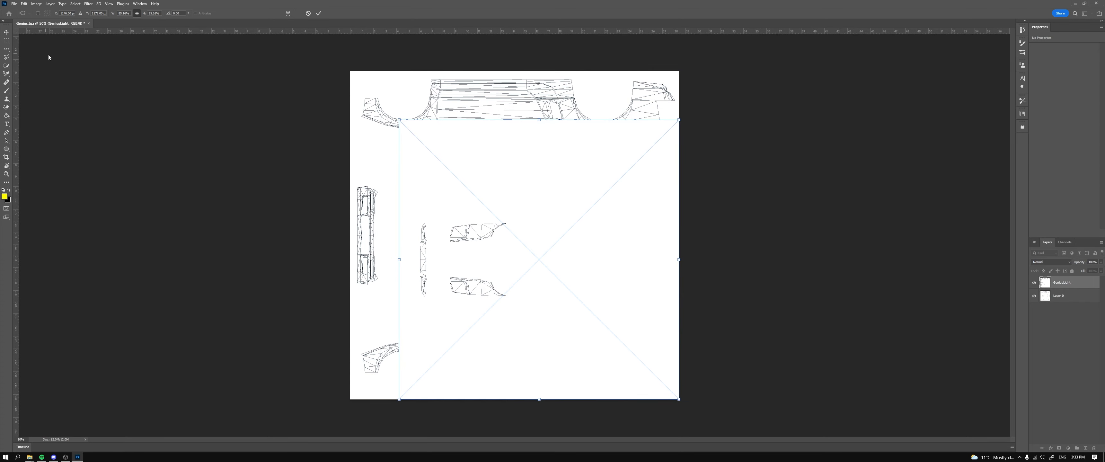
{"action": "key", "text": "ctrl+z"}
{"action": "key", "text": "Return"}
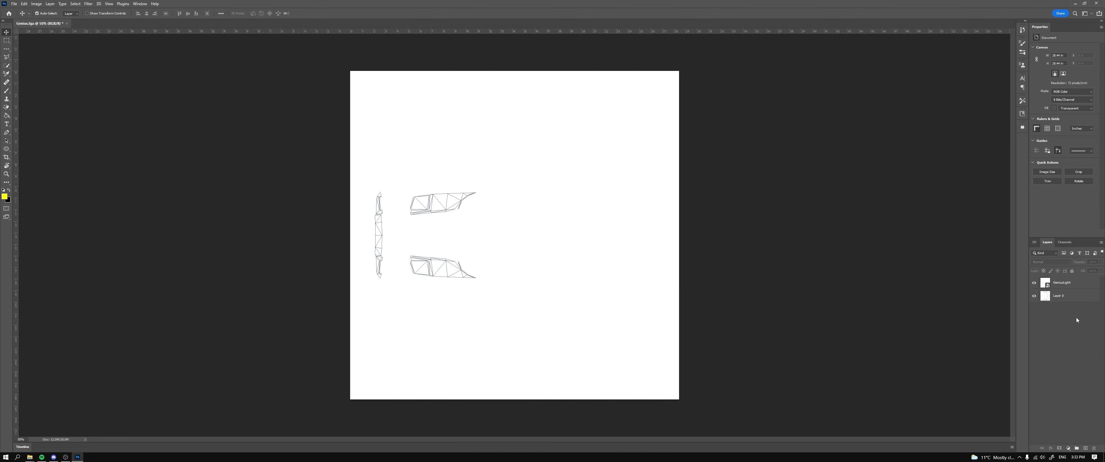
Hide the GeniusLight layer and cut the entire wireframe image out of Layer 0
{"action": "left_click", "coordinate": [1066, 300]}
{"action": "left_click", "coordinate": [1034, 284]}
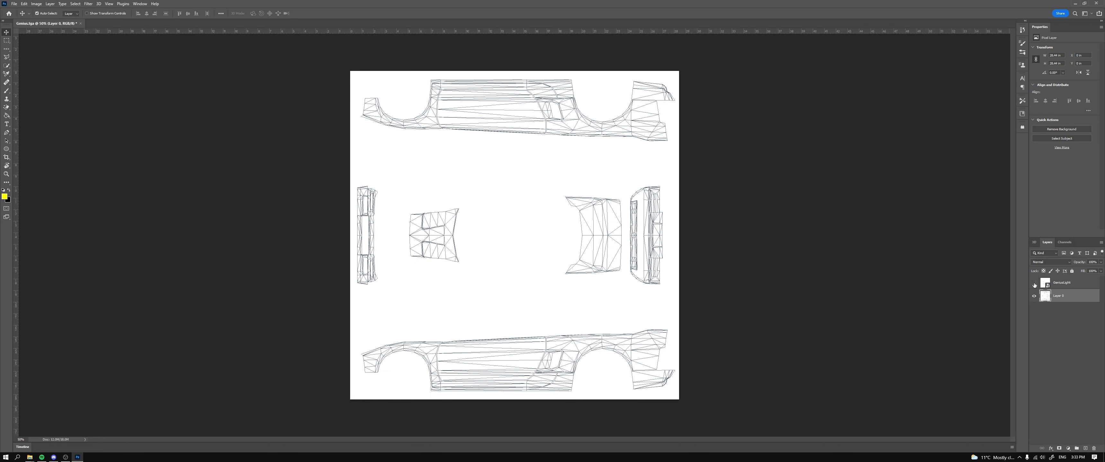
{"action": "left_click", "coordinate": [1034, 297]}
{"action": "left_click", "coordinate": [1034, 297]}
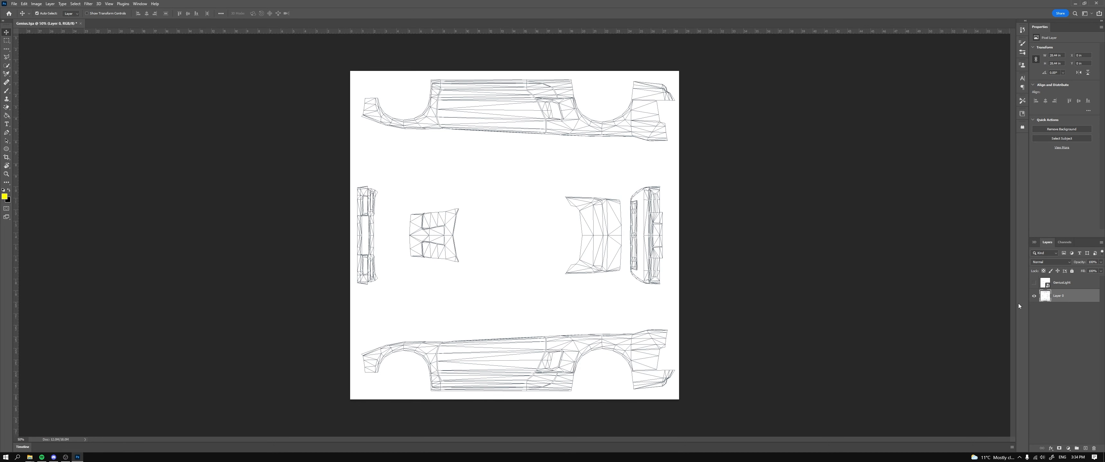
{"action": "left_click", "coordinate": [1045, 298], "text": "ctrl"}
{"action": "key", "text": "ctrl+x"}
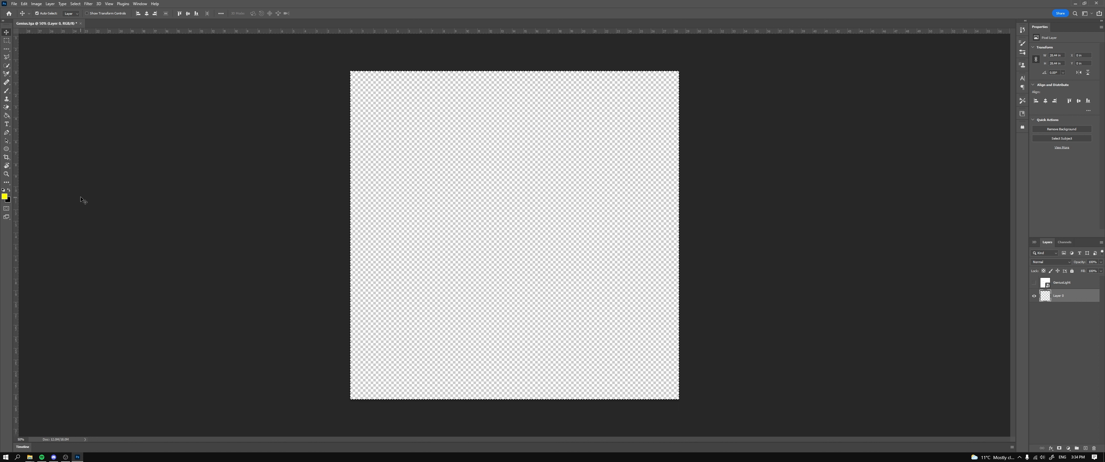
Reset the colours to default and fill the emptied Layer 0 with black
{"action": "key", "text": "d"}
{"action": "left_click", "coordinate": [6, 115]}
{"action": "left_click", "coordinate": [483, 253]}
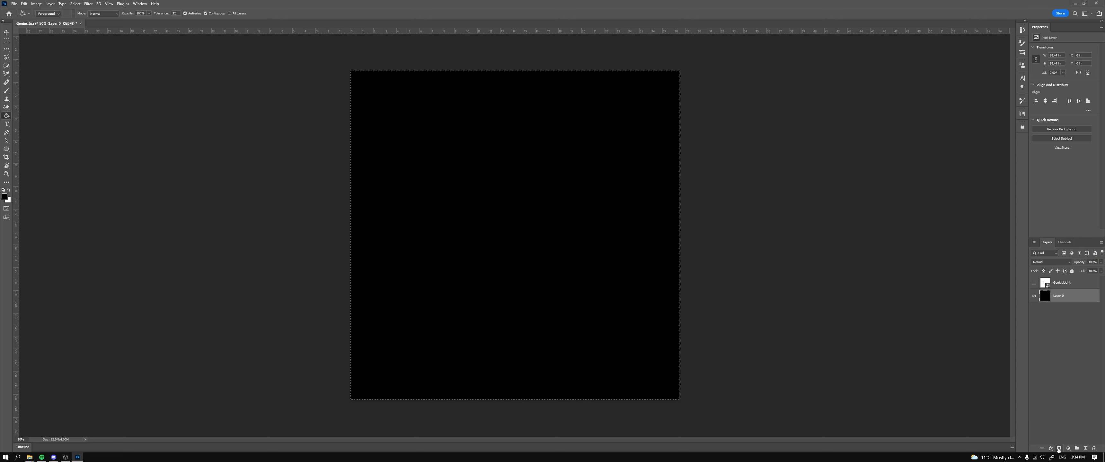
Add a layer mask to Layer 0 and paste the cut wireframe image into the mask
{"action": "left_click", "coordinate": [1058, 448]}
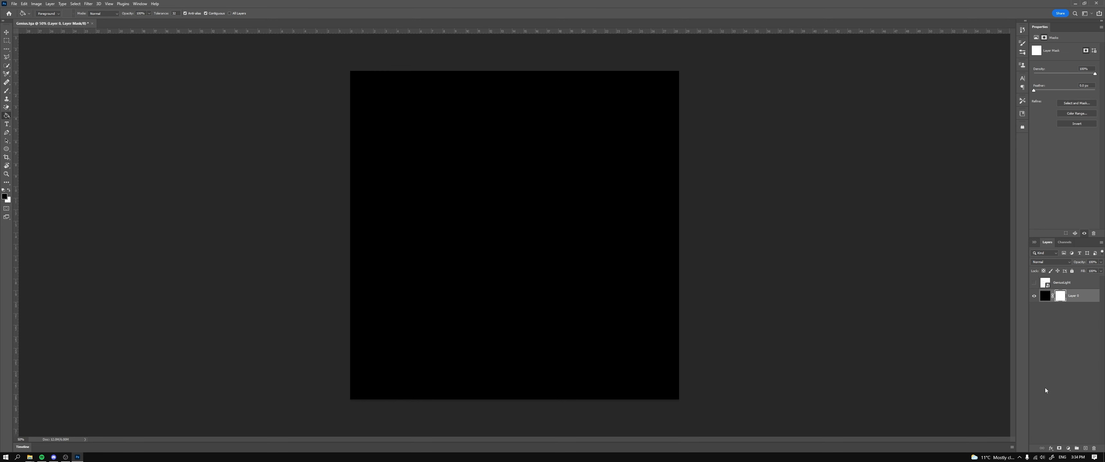
{"action": "left_click", "coordinate": [1059, 298], "text": "alt"}
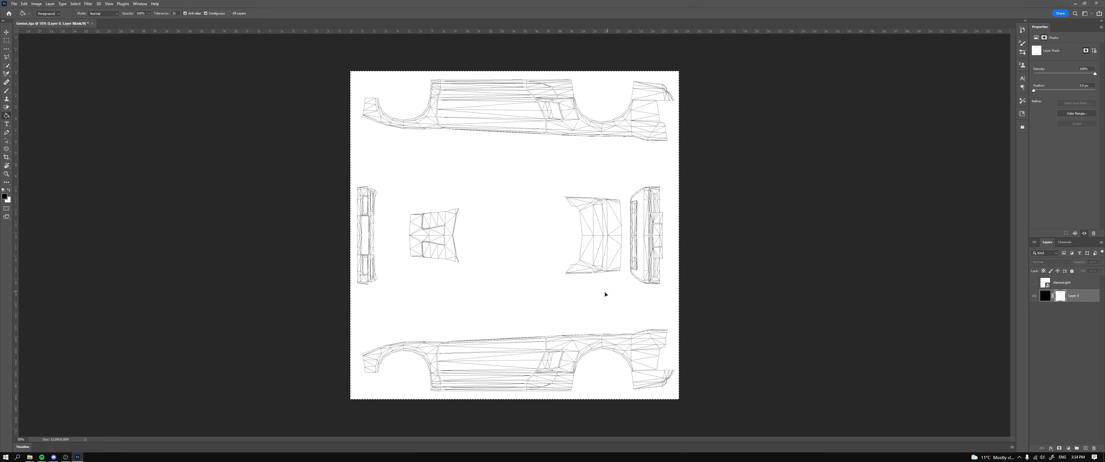
{"action": "key", "text": "ctrl+v"}
Invert the wireframe mask, apply it permanently to Layer 0 and clear the selection
{"action": "left_click", "coordinate": [37, 5]}
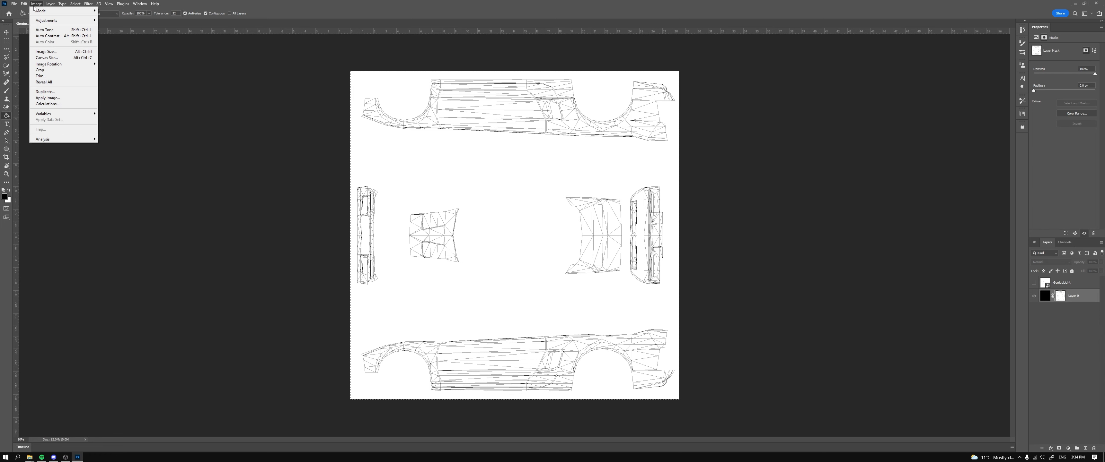
{"action": "mouse_move", "coordinate": [65, 20]}
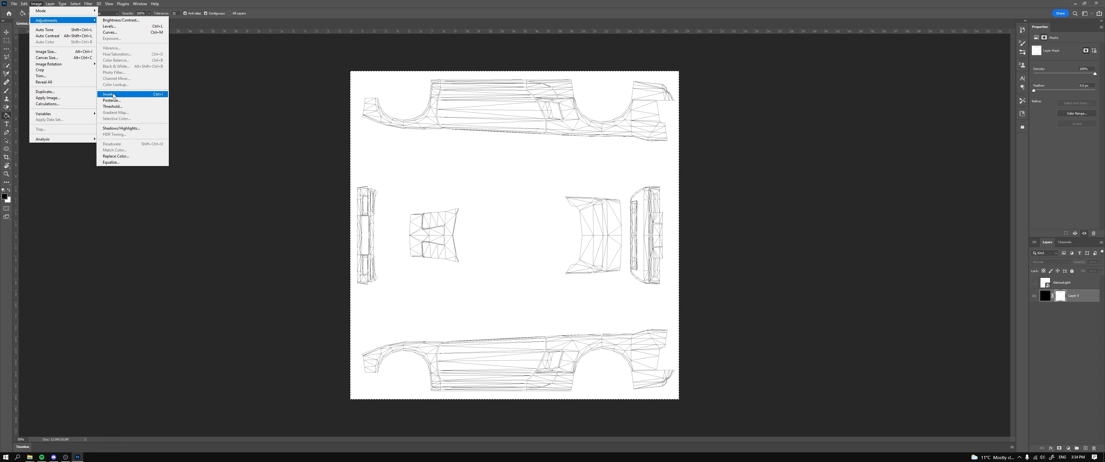
{"action": "left_click", "coordinate": [157, 94]}
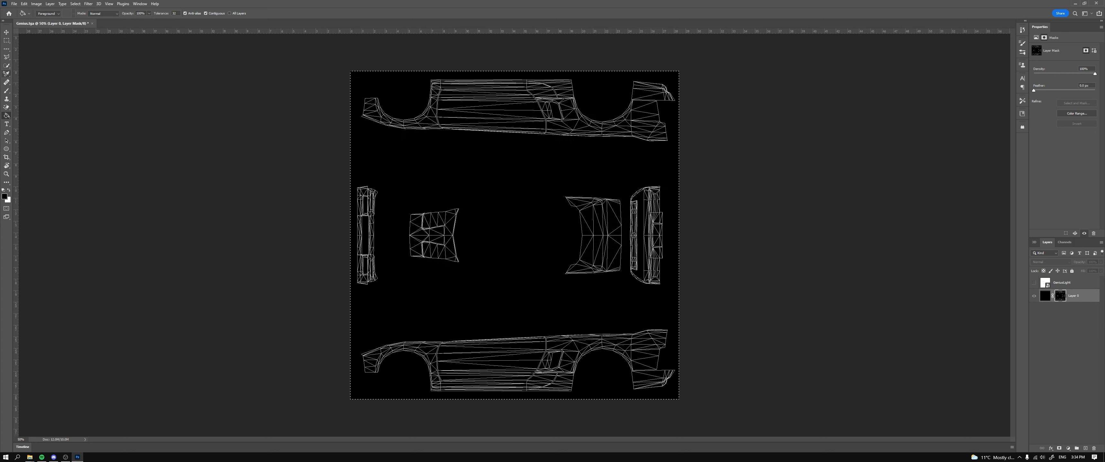
{"action": "left_click", "coordinate": [6, 32]}
{"action": "left_click", "coordinate": [1072, 304]}
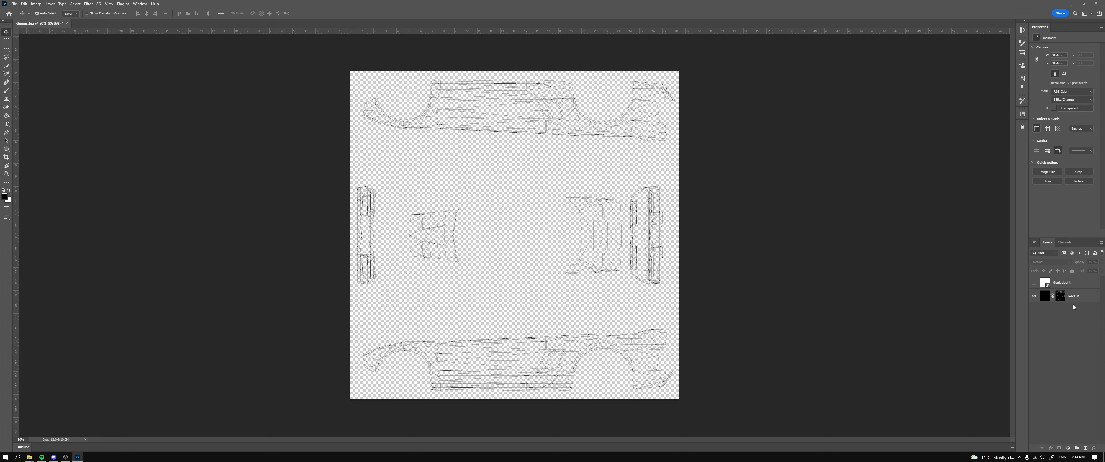
{"action": "left_click_drag", "start_coordinate": [1063, 296], "coordinate": [1095, 448]}
{"action": "left_click", "coordinate": [522, 166]}
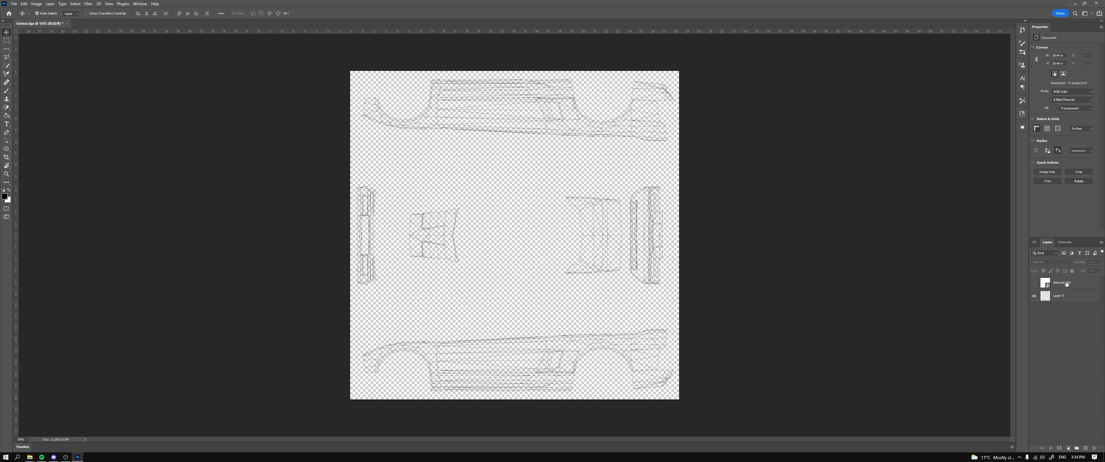
Hide Layer 0, show the GeniusLight layer and rasterize it
{"action": "left_click", "coordinate": [1034, 296]}
{"action": "left_click", "coordinate": [1033, 283]}
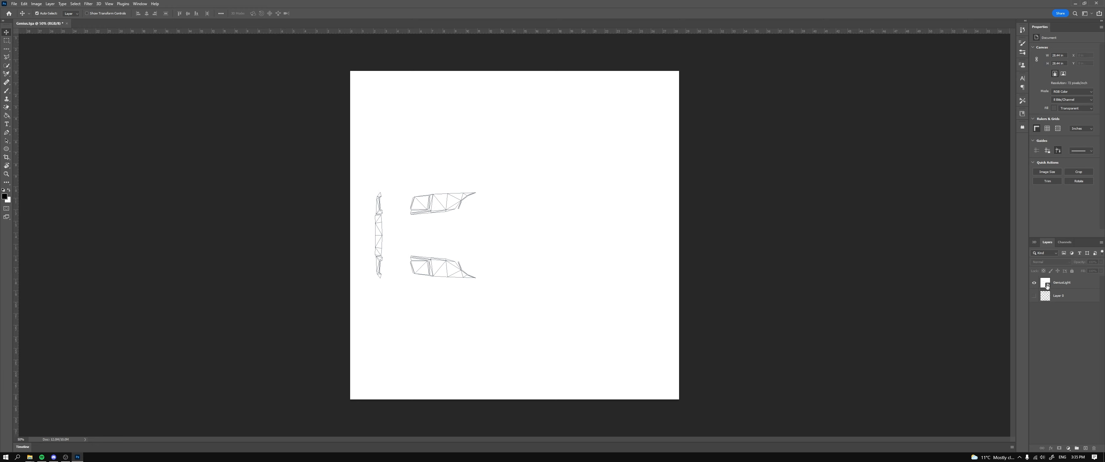
{"action": "right_click", "coordinate": [1075, 284]}
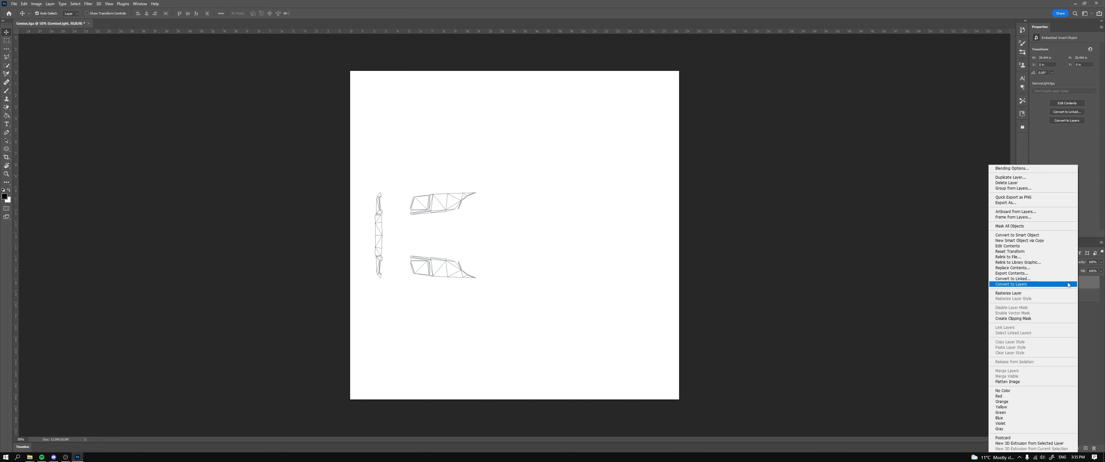
{"action": "left_click", "coordinate": [1042, 293]}
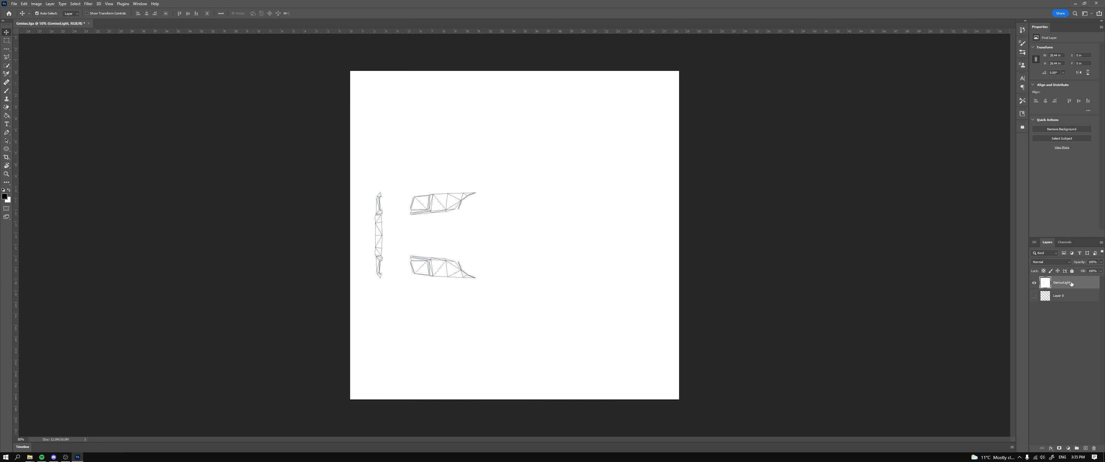
Remove the entire wireframe image from the GeniusLight layer and fill the layer with black
{"action": "left_click", "coordinate": [1047, 285], "text": "ctrl"}
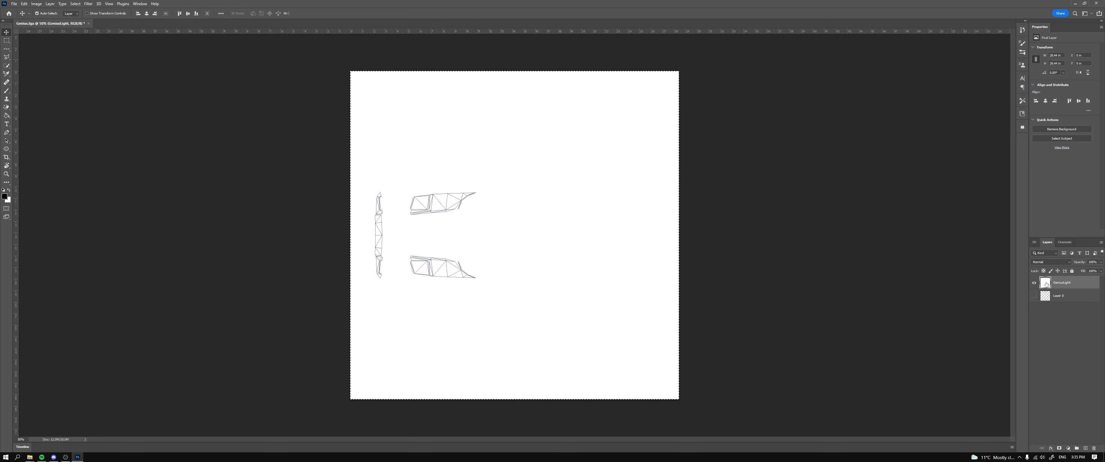
{"action": "key", "text": "Delete"}
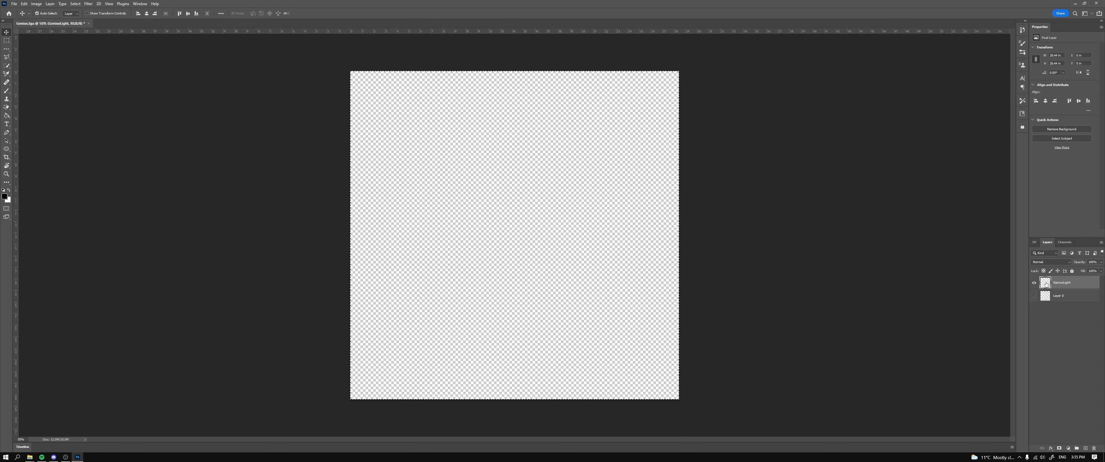
{"action": "left_click", "coordinate": [6, 115]}
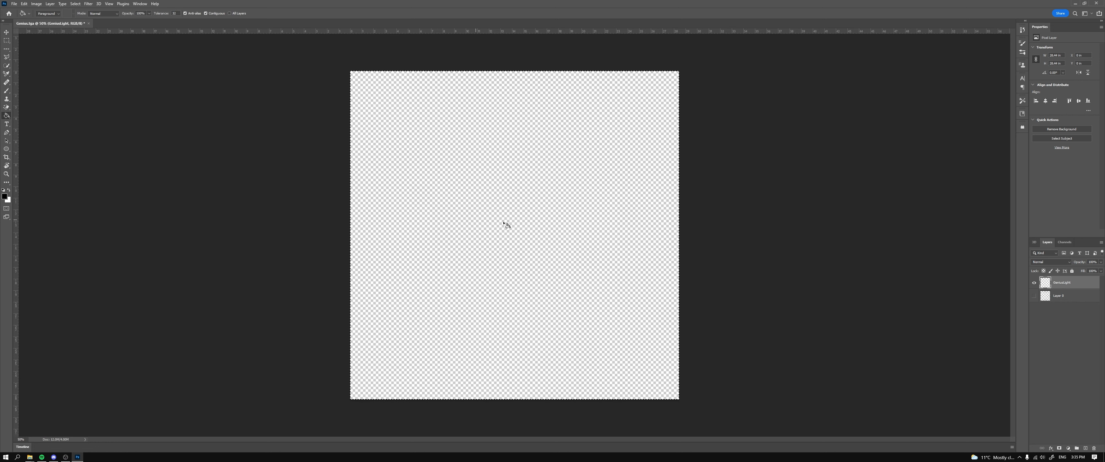
{"action": "left_click", "coordinate": [432, 217]}
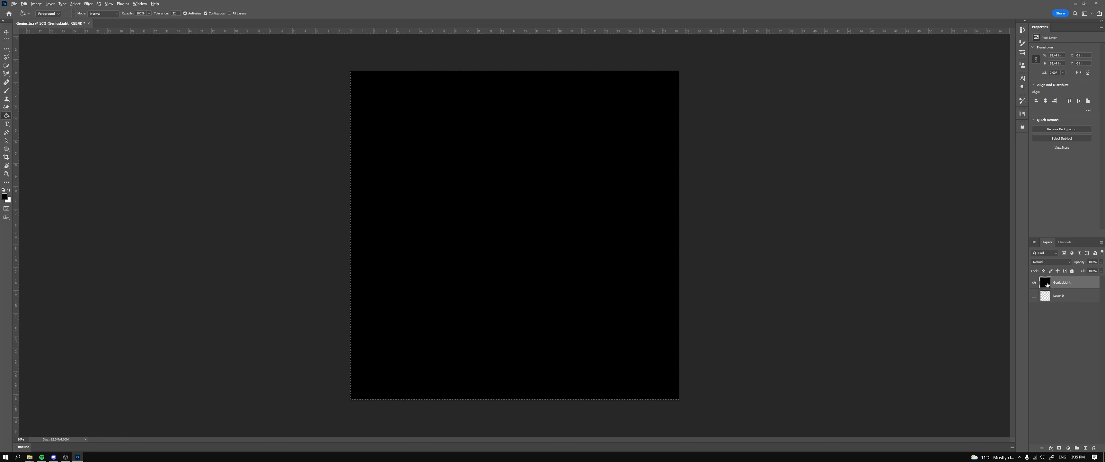
Add a layer mask to the GeniusLight layer and paste the cut wireframe image into the mask
{"action": "key", "text": "ctrl+0"}
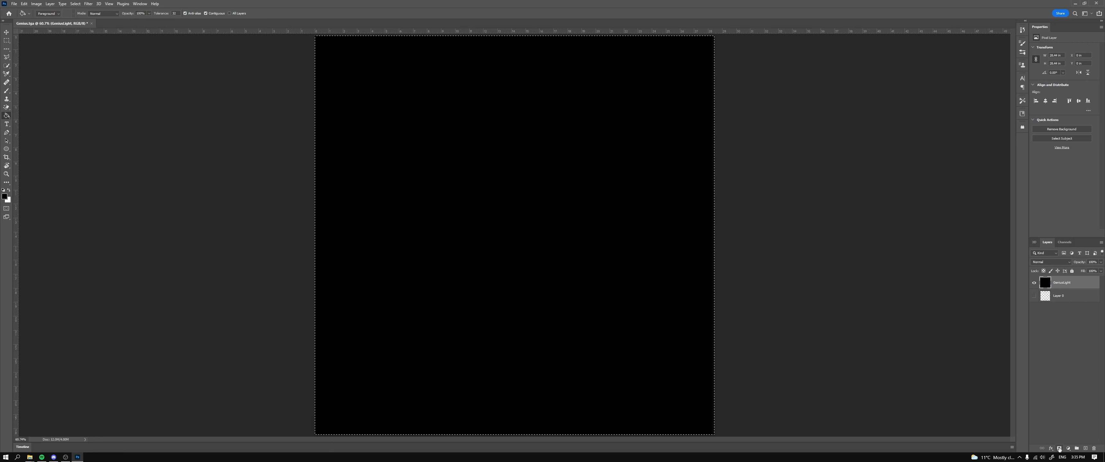
{"action": "left_click", "coordinate": [1059, 449]}
{"action": "left_click", "coordinate": [1059, 286], "text": "alt"}
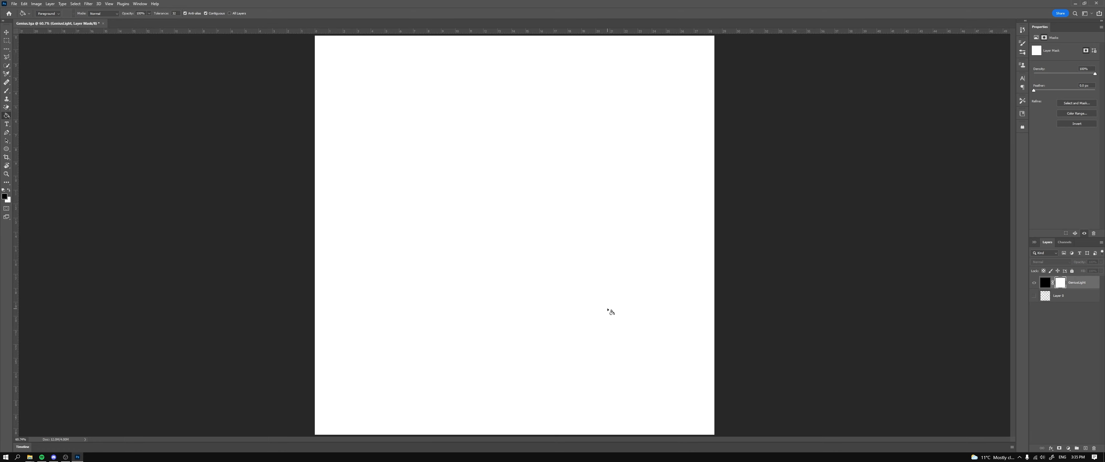
{"action": "scroll", "coordinate": [609, 307], "scroll_direction": "down", "scroll_amount": 3}
{"action": "scroll", "coordinate": [609, 308], "scroll_direction": "up", "scroll_amount": 1}
{"action": "key", "text": "ctrl+v"}
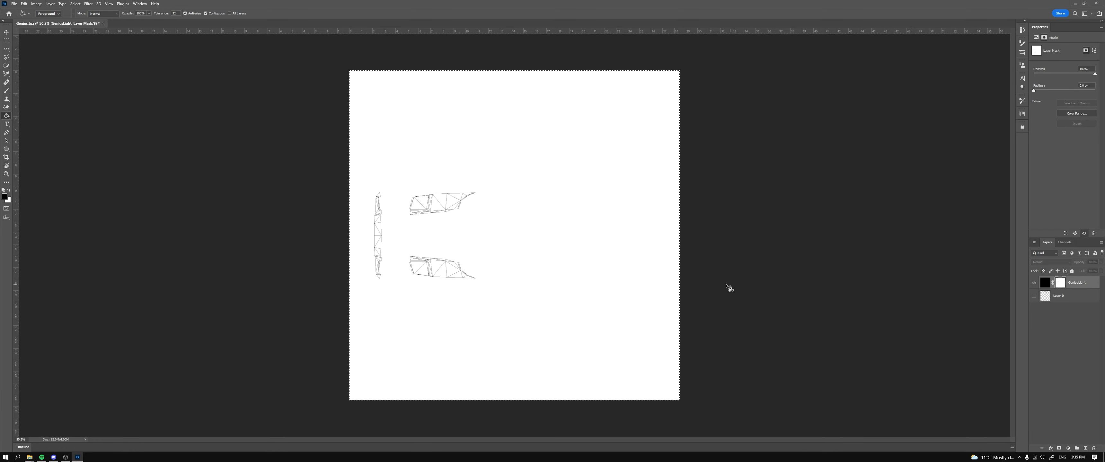
{"action": "left_click", "coordinate": [1061, 285], "text": "alt"}
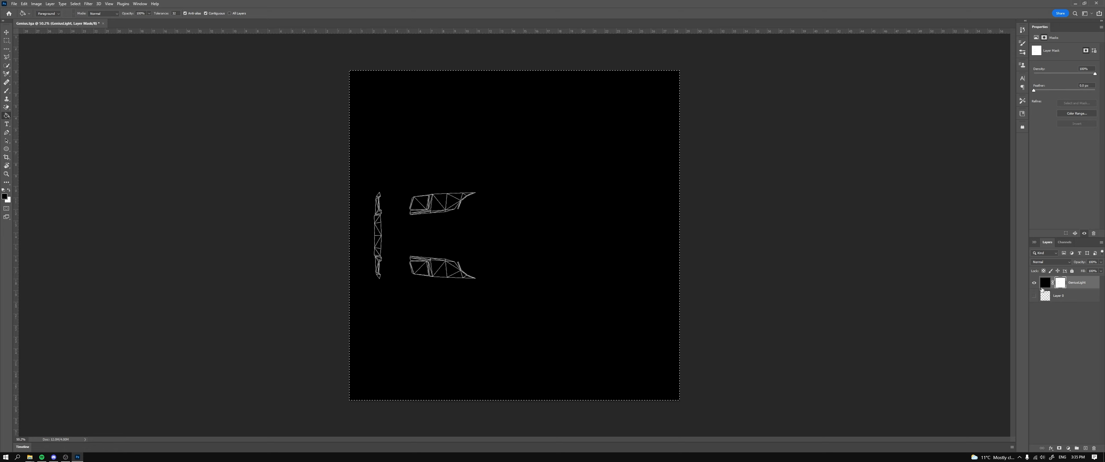
Invert the GeniusLight wireframe mask, clear the selection and apply the mask permanently to the layer
{"action": "key", "text": "ctrl+i"}
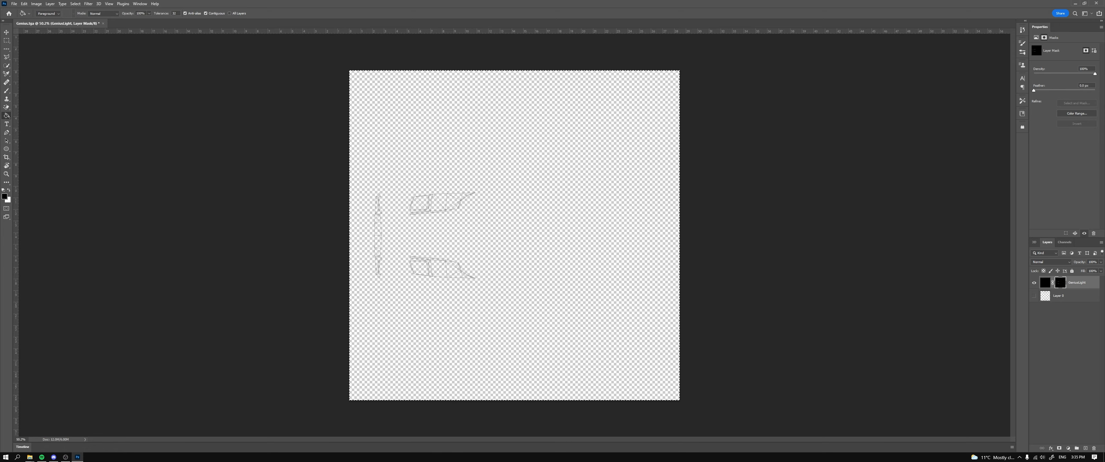
{"action": "key", "text": "ctrl+d"}
{"action": "left_click", "coordinate": [8, 36]}
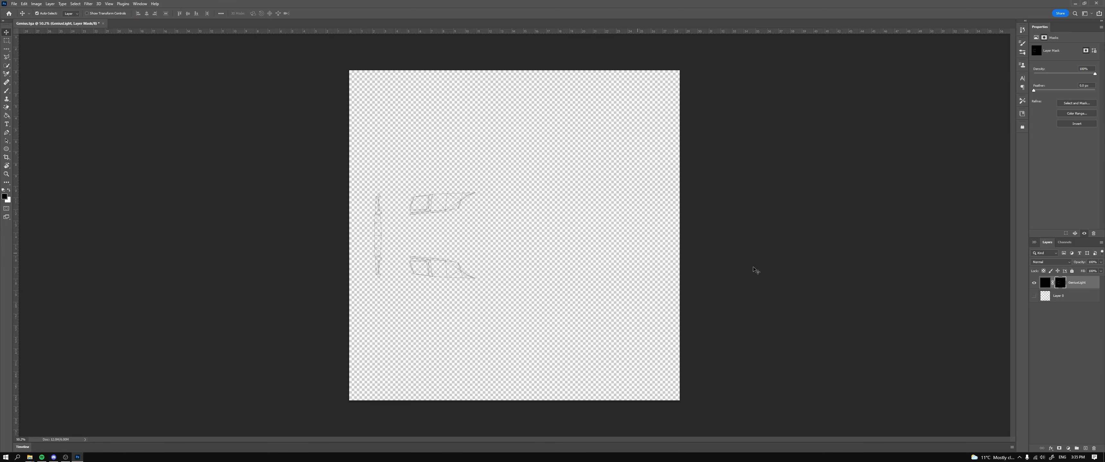
{"action": "double_click", "coordinate": [1060, 286]}
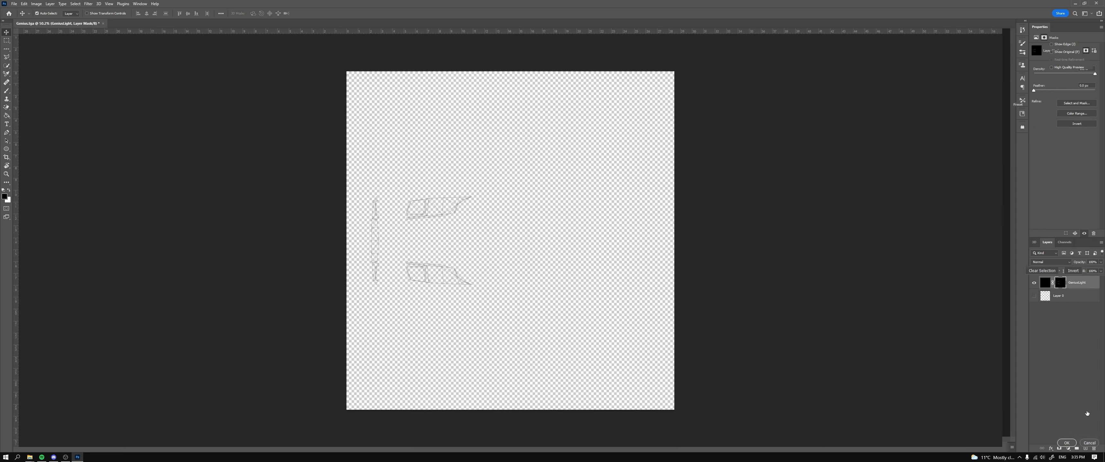
{"action": "left_click", "coordinate": [1088, 444]}
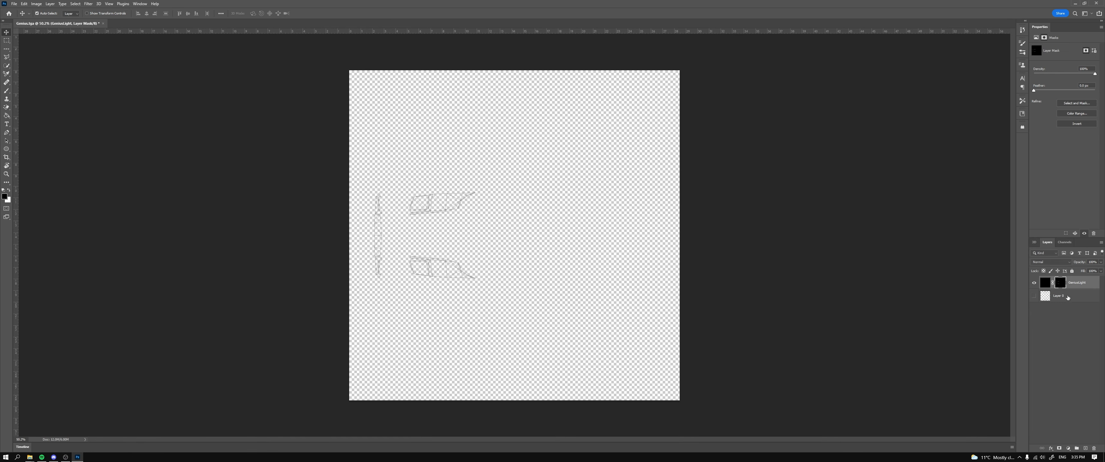
{"action": "left_click_drag", "start_coordinate": [1093, 448], "coordinate": [1093, 448]}
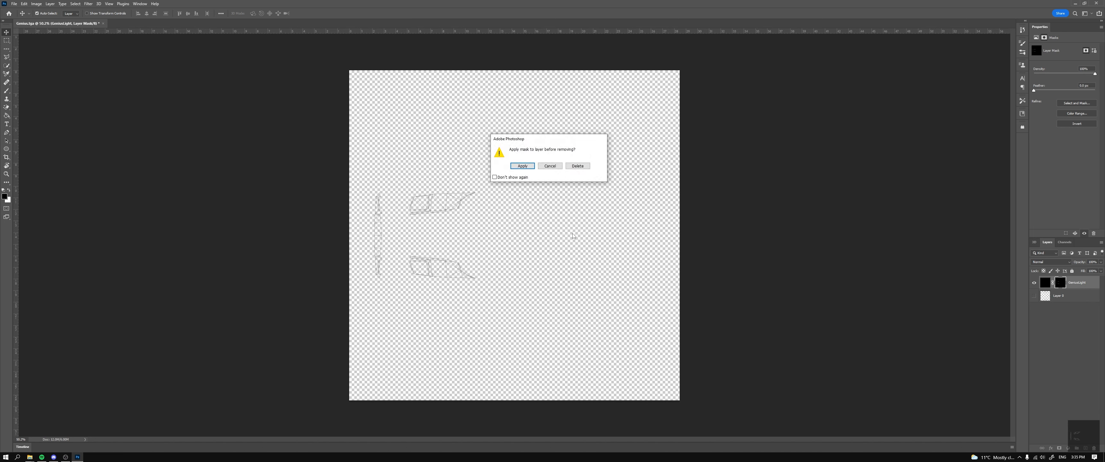
{"action": "key", "text": "Return"}
{"action": "left_click", "coordinate": [1043, 328]}
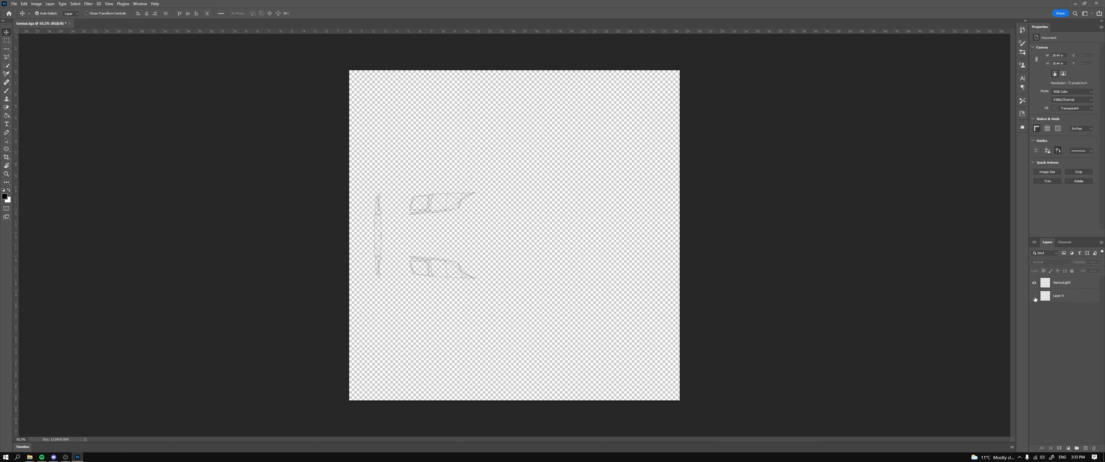
Make Layer 0 visible again together with the GeniusLight layer
{"action": "left_click", "coordinate": [1033, 296]}
{"action": "left_click", "coordinate": [1033, 297]}
{"action": "left_click", "coordinate": [1034, 296]}
{"action": "left_click", "coordinate": [1033, 296]}
{"action": "left_click", "coordinate": [1034, 297]}
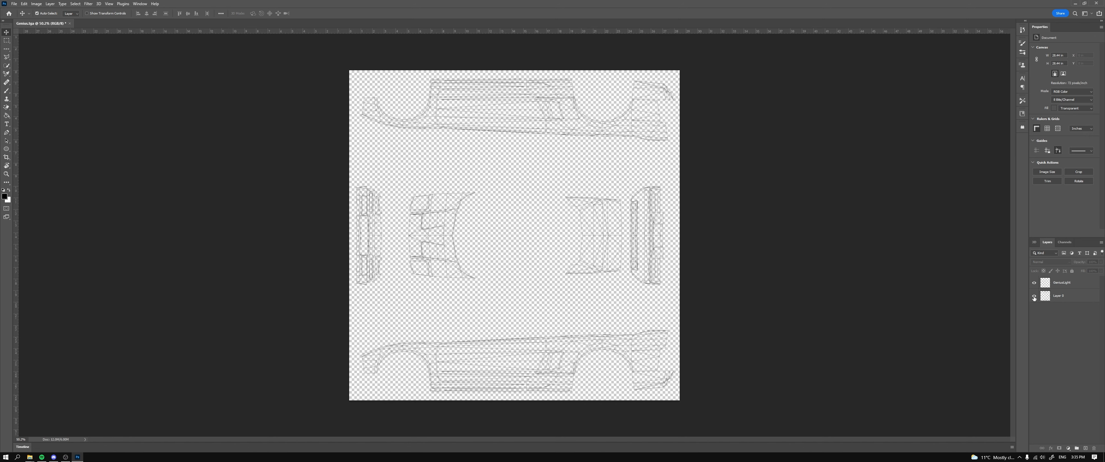
{"action": "left_click", "coordinate": [1033, 296]}
{"action": "left_click", "coordinate": [1033, 296]}
Compare the wireframe lines up close with Layer 0 hidden and shown to examine how the two layers fit together
{"action": "scroll", "coordinate": [428, 296], "scroll_direction": "up", "scroll_amount": 5}
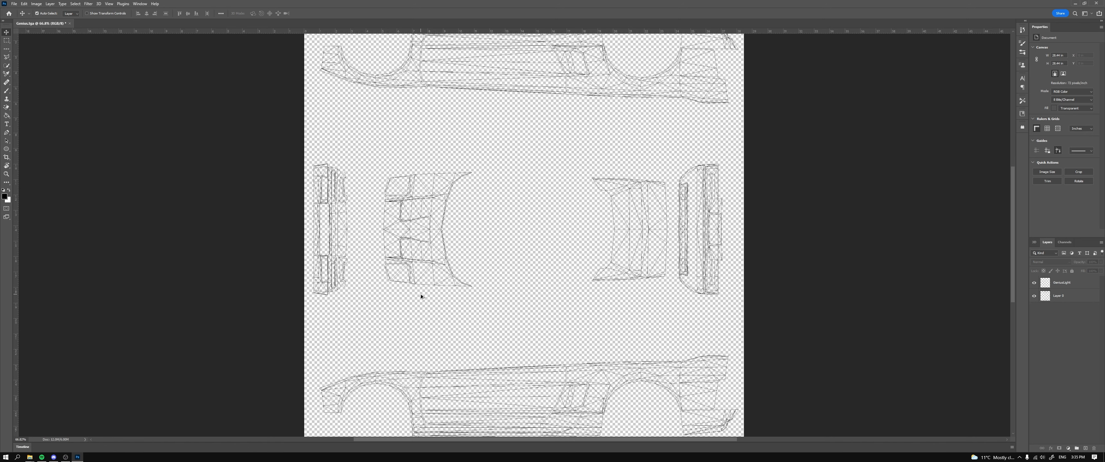
{"action": "scroll", "coordinate": [381, 273], "scroll_direction": "up", "scroll_amount": 1}
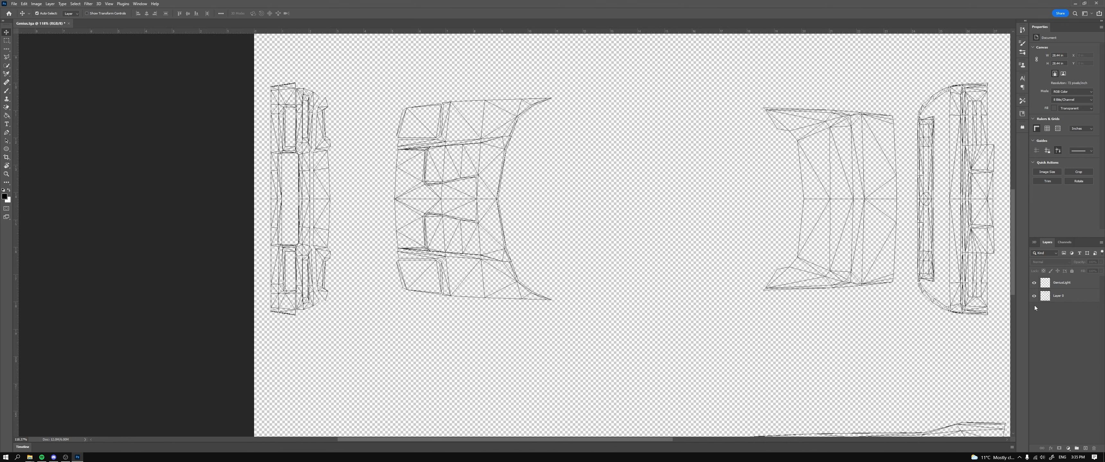
{"action": "left_click", "coordinate": [1033, 296]}
{"action": "left_click", "coordinate": [1033, 296]}
{"action": "left_click", "coordinate": [1033, 296]}
{"action": "left_click", "coordinate": [1033, 296]}
{"action": "left_click", "coordinate": [1034, 297]}
{"action": "left_click", "coordinate": [1034, 296]}
{"action": "left_click", "coordinate": [1034, 297]}
{"action": "left_click", "coordinate": [1033, 297]}
{"action": "left_click", "coordinate": [1034, 297]}
{"action": "left_click", "coordinate": [1034, 297]}
{"action": "left_click", "coordinate": [1034, 296]}
{"action": "left_click", "coordinate": [1034, 296]}
{"action": "scroll", "coordinate": [701, 353], "scroll_direction": "down", "scroll_amount": 5}
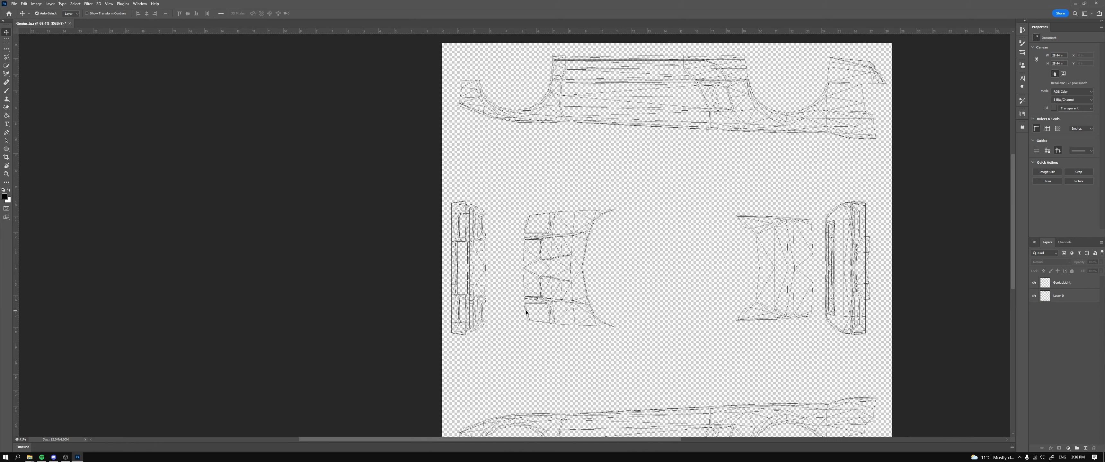
{"action": "scroll", "coordinate": [525, 312], "scroll_direction": "down", "scroll_amount": 2}
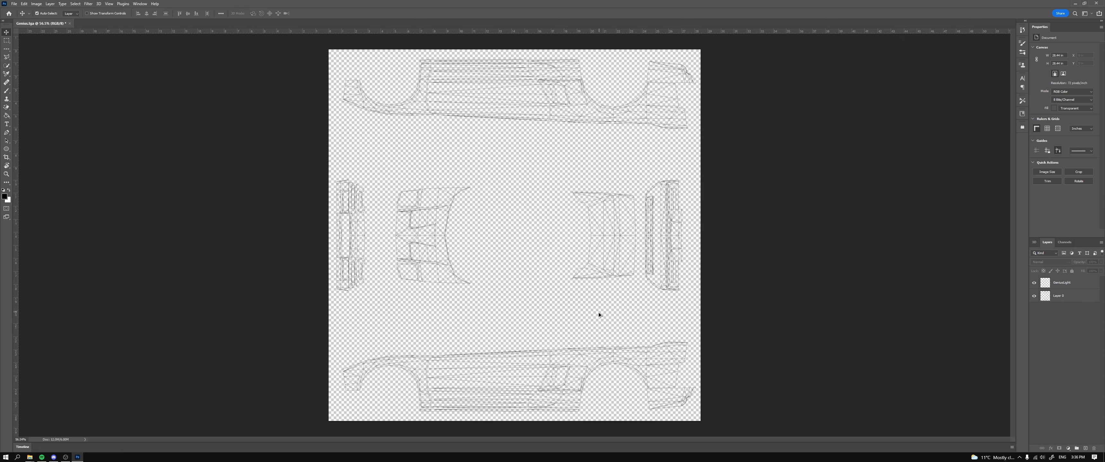
{"action": "scroll", "coordinate": [598, 313], "scroll_direction": "down", "scroll_amount": 1}
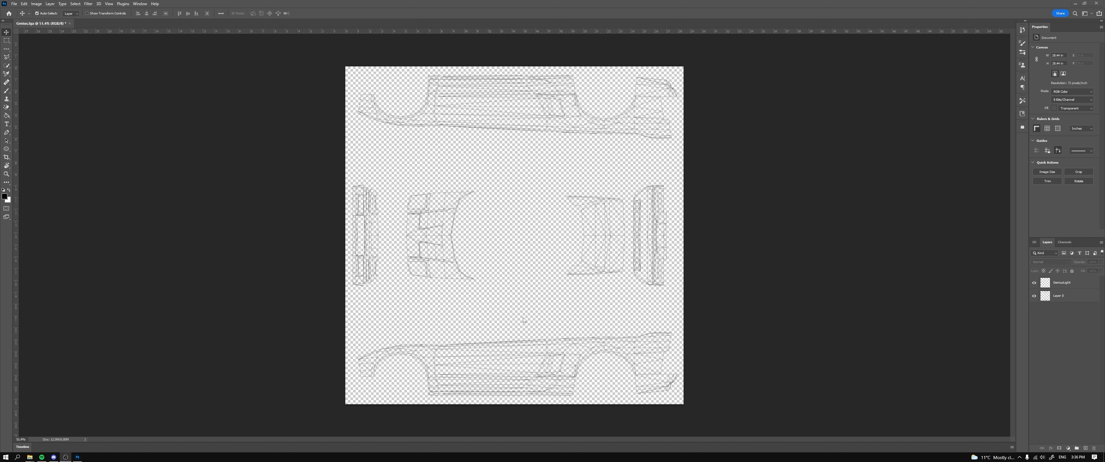
Export the combined wireframe as a transparent 2048 x 2048 px PNG named Genius.png into the Genius folder
{"action": "left_click", "coordinate": [1051, 363]}
{"action": "left_click", "coordinate": [13, 3]}
{"action": "mouse_move", "coordinate": [26, 103]}
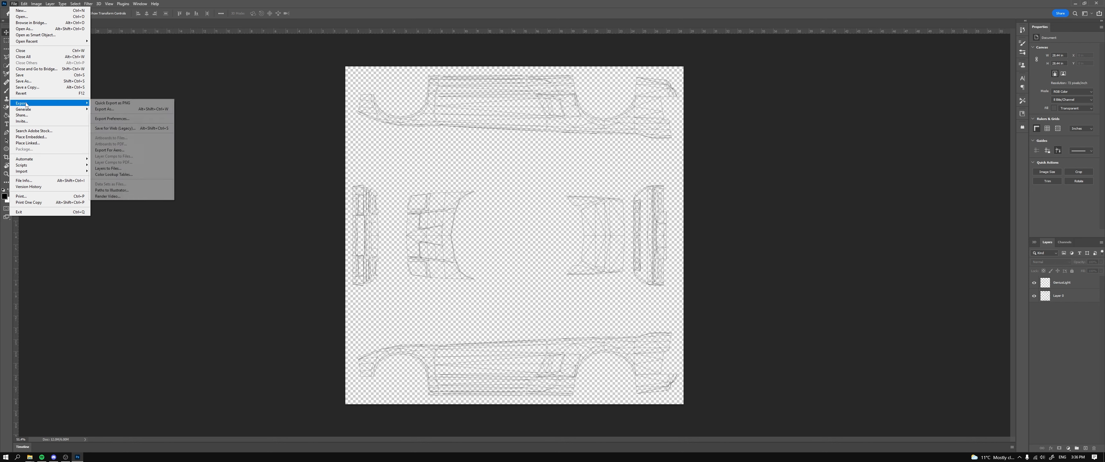
{"action": "left_click", "coordinate": [120, 105]}
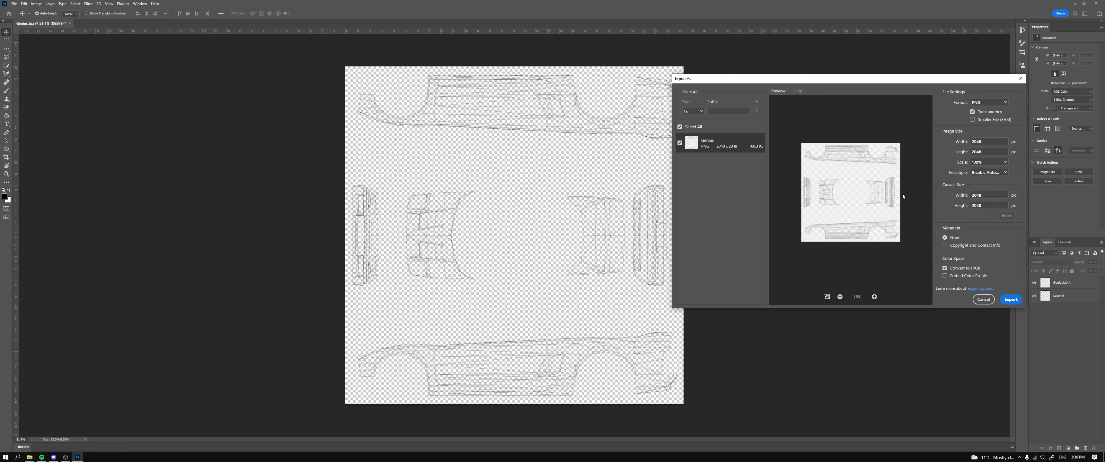
{"action": "left_click", "coordinate": [1010, 299]}
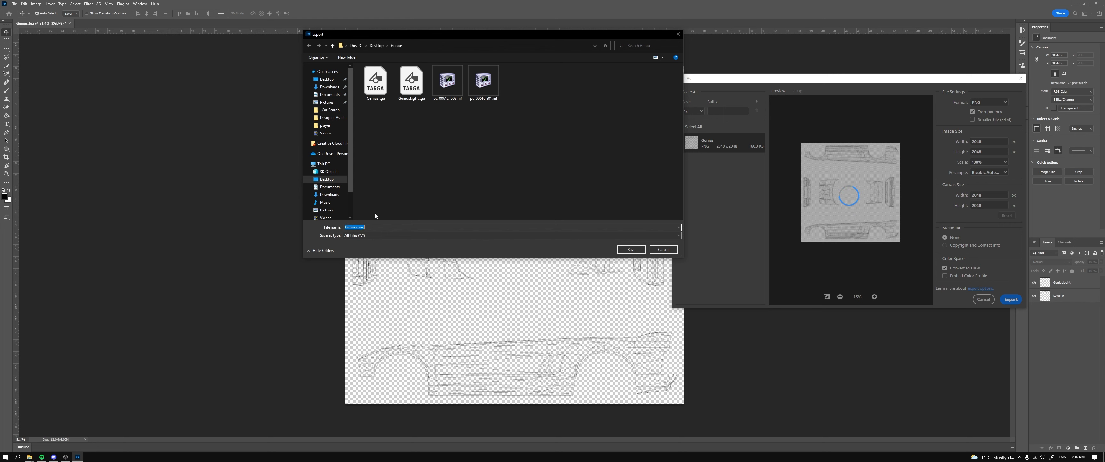
{"action": "key", "text": "Return"}
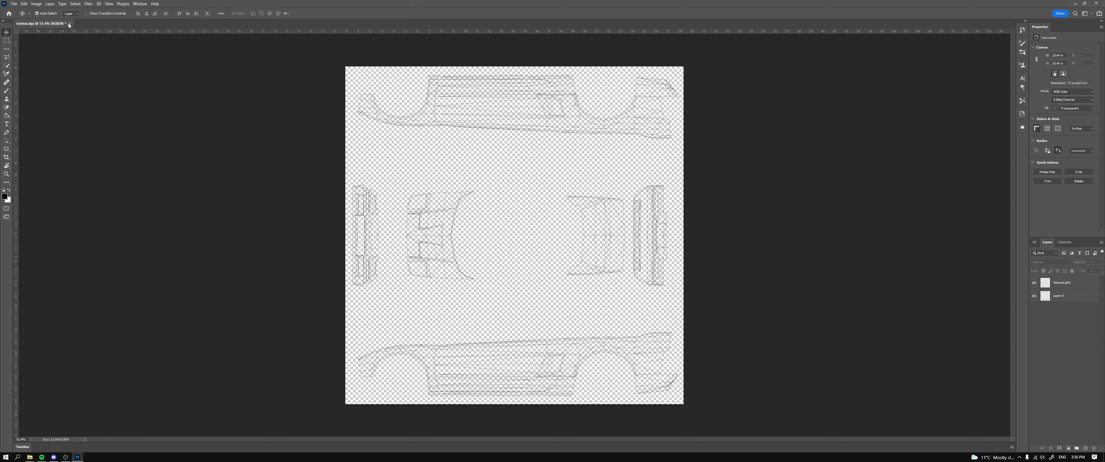
Switch to File Explorer and open Genius.png from the Genius folder in Adobe Illustrator
{"action": "mouse_move", "coordinate": [29, 458]}
{"action": "mouse_move", "coordinate": [39, 442]}
{"action": "left_click", "coordinate": [39, 418]}
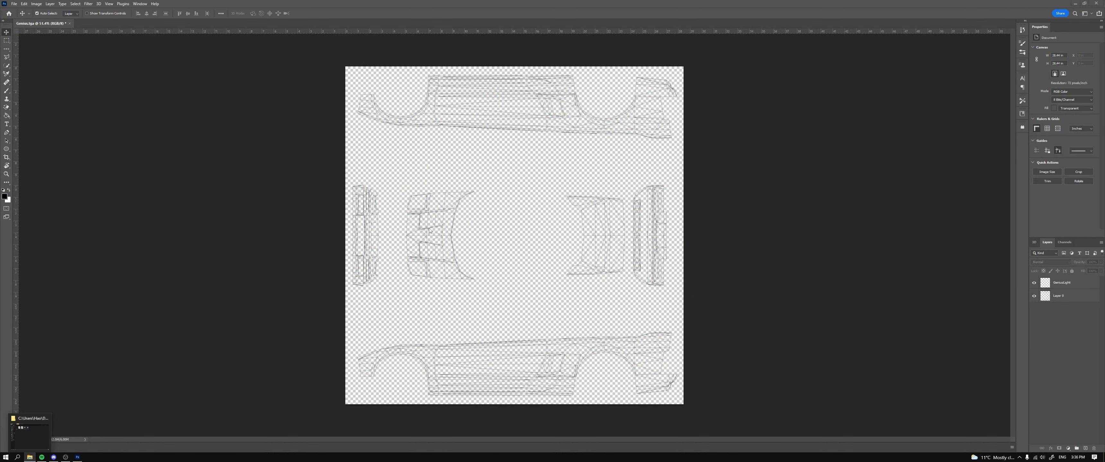
{"action": "left_click", "coordinate": [43, 440]}
{"action": "left_click", "coordinate": [201, 114]}
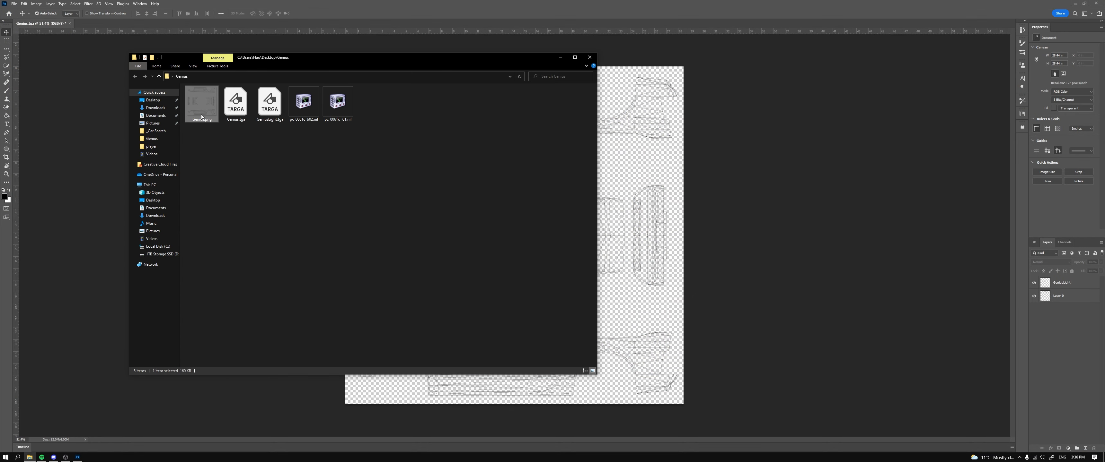
{"action": "right_click", "coordinate": [202, 116]}
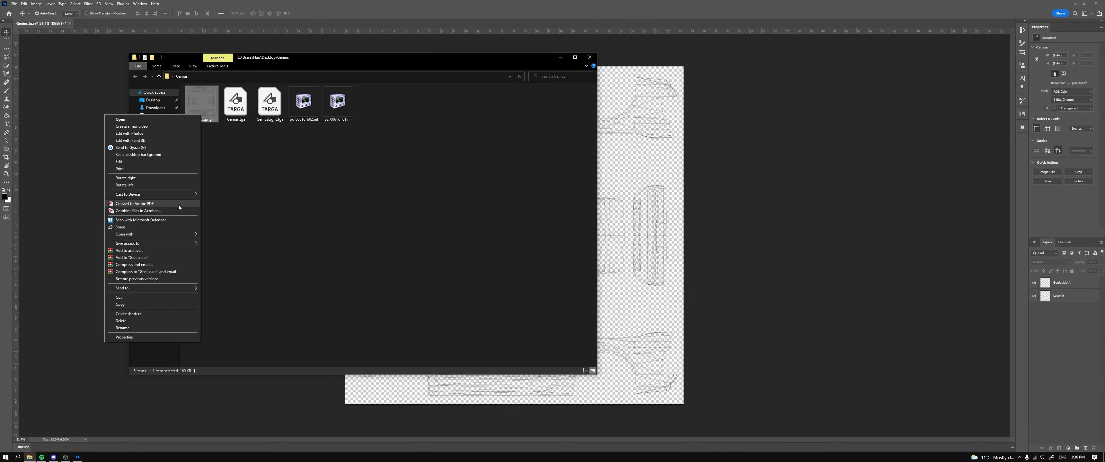
{"action": "mouse_move", "coordinate": [170, 235]}
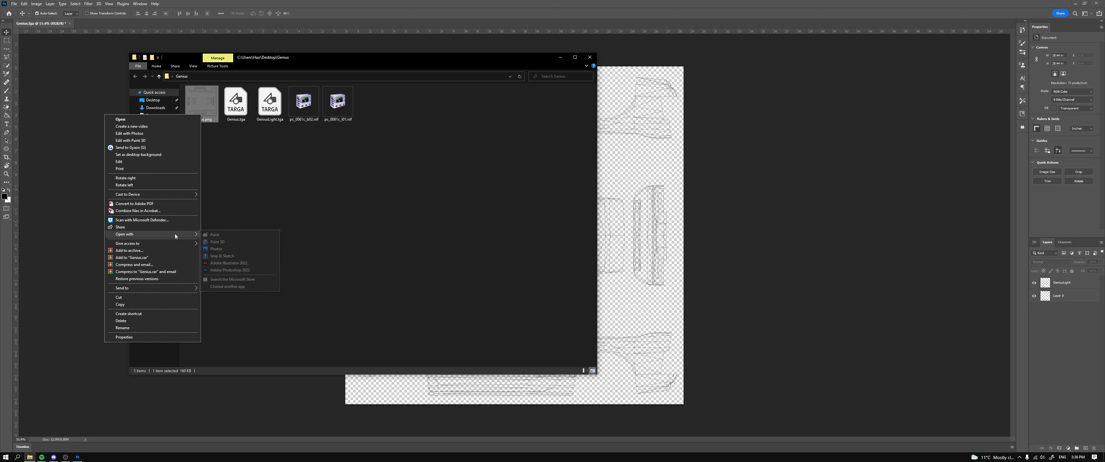
{"action": "left_click", "coordinate": [229, 264]}
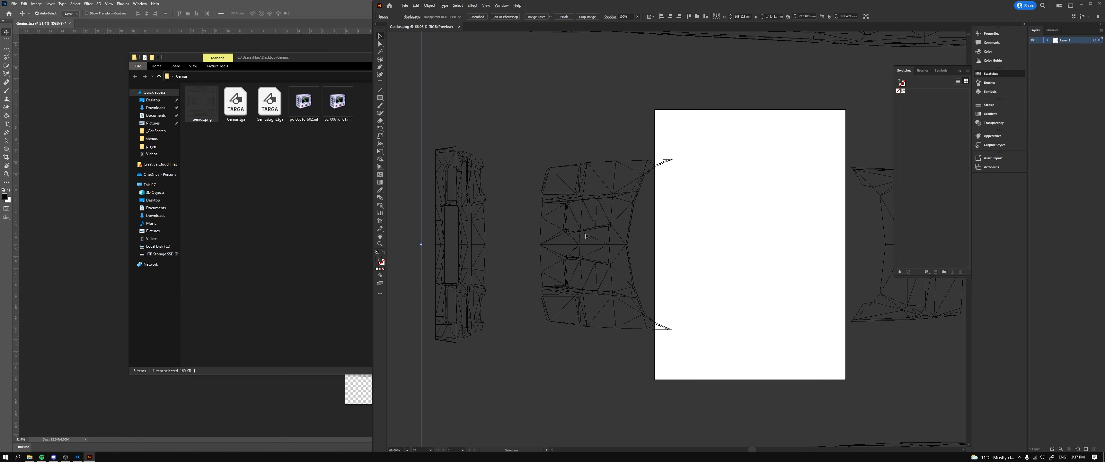
Fit the artboard to the bounds of the car wireframe image and leave artboard editing
{"action": "scroll", "coordinate": [586, 236], "scroll_direction": "down", "scroll_amount": 2}
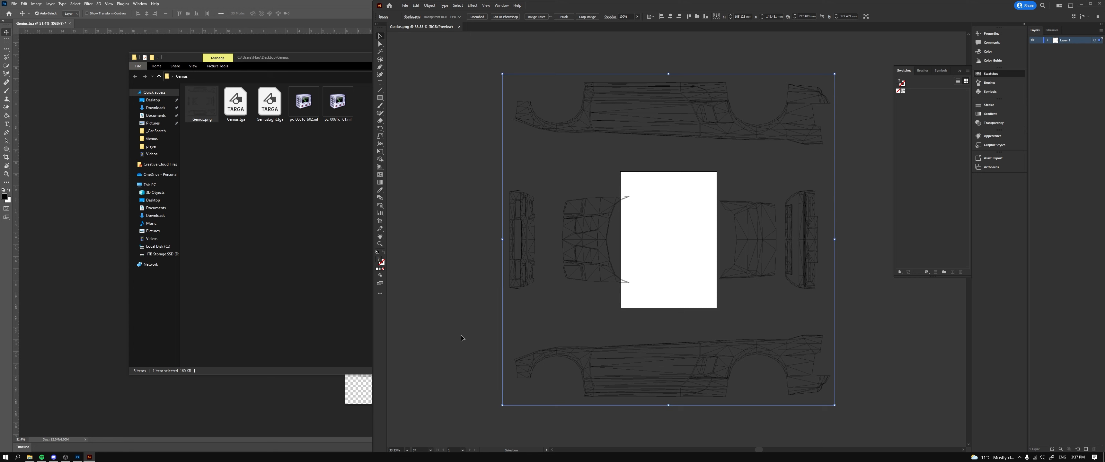
{"action": "left_click", "coordinate": [877, 333]}
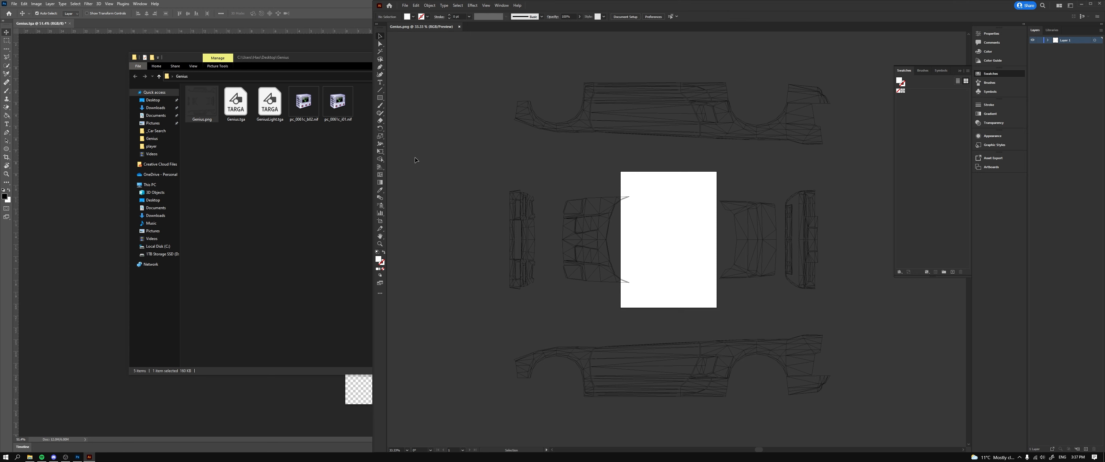
{"action": "left_click", "coordinate": [379, 222]}
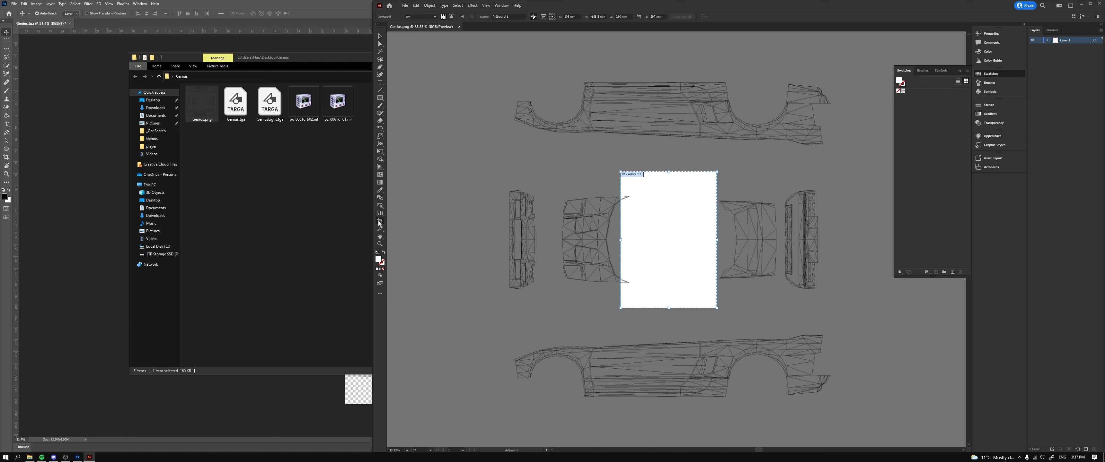
{"action": "double_click", "coordinate": [655, 205]}
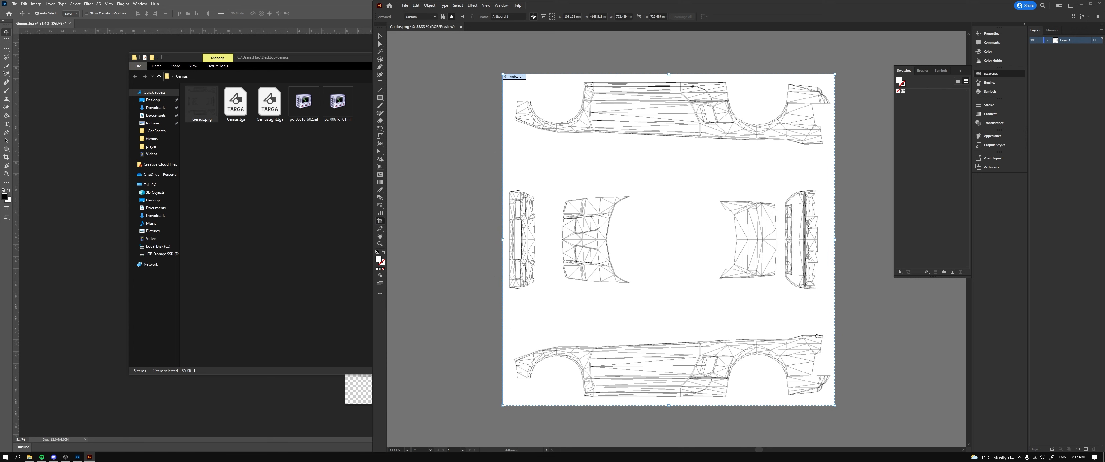
{"action": "key", "text": "Return"}
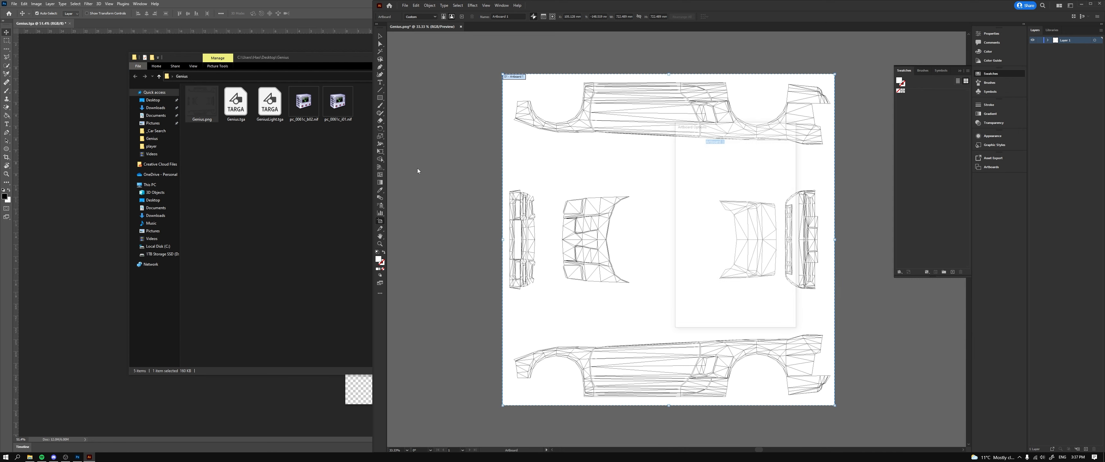
{"action": "left_click", "coordinate": [747, 317]}
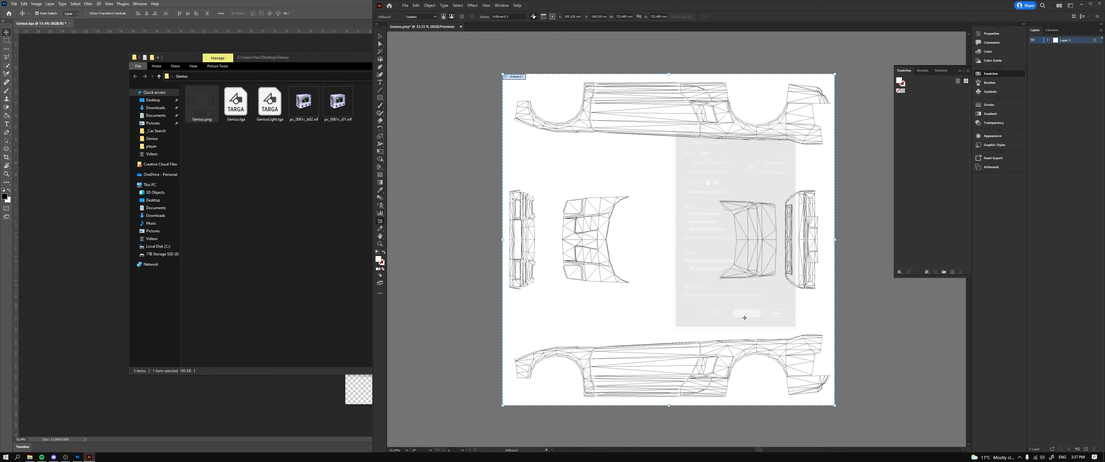
{"action": "key", "text": "Escape"}
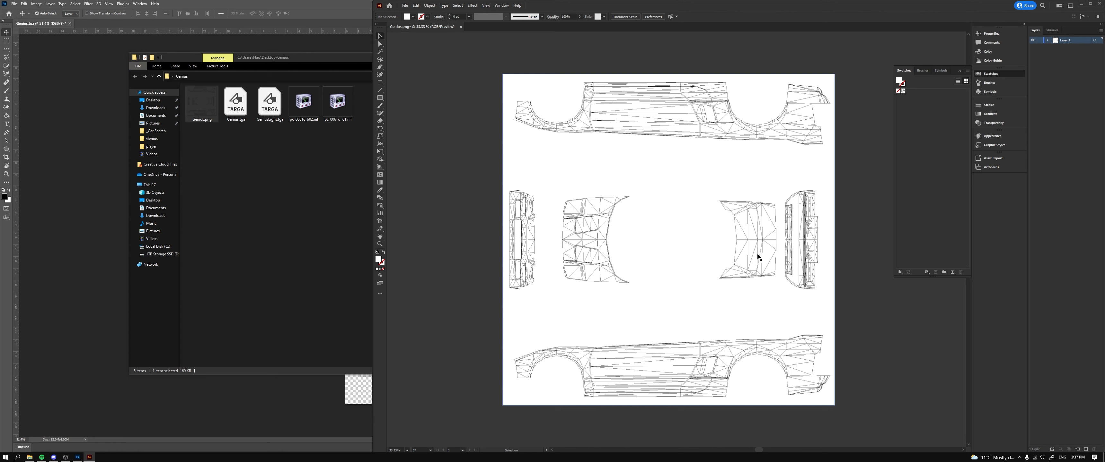
Rename the layer holding the wireframe image as Mesh
{"action": "scroll", "coordinate": [762, 249], "scroll_direction": "down", "scroll_amount": 2}
{"action": "scroll", "coordinate": [762, 249], "scroll_direction": "up", "scroll_amount": 2}
{"action": "left_click_drag", "start_coordinate": [762, 250], "coordinate": [731, 251]}
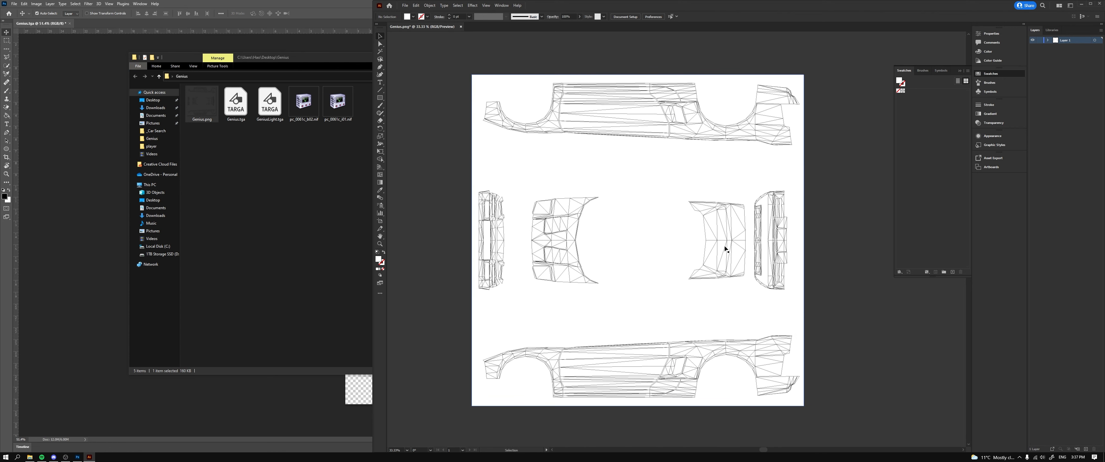
{"action": "double_click", "coordinate": [1068, 41]}
{"action": "type", "text": "Mesh"}
{"action": "key", "text": "Return"}
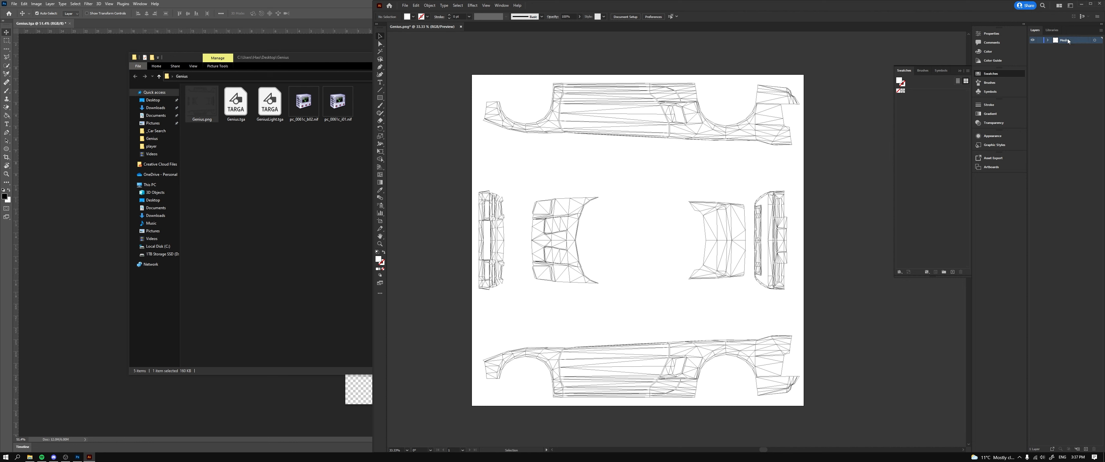
Add a new layer beneath the Mesh layer and name it Base
{"action": "left_click", "coordinate": [1086, 449]}
{"action": "left_click_drag", "start_coordinate": [1068, 40], "coordinate": [1068, 51]}
{"action": "double_click", "coordinate": [1067, 47]}
{"action": "type", "text": "Base"}
{"action": "key", "text": "Return"}
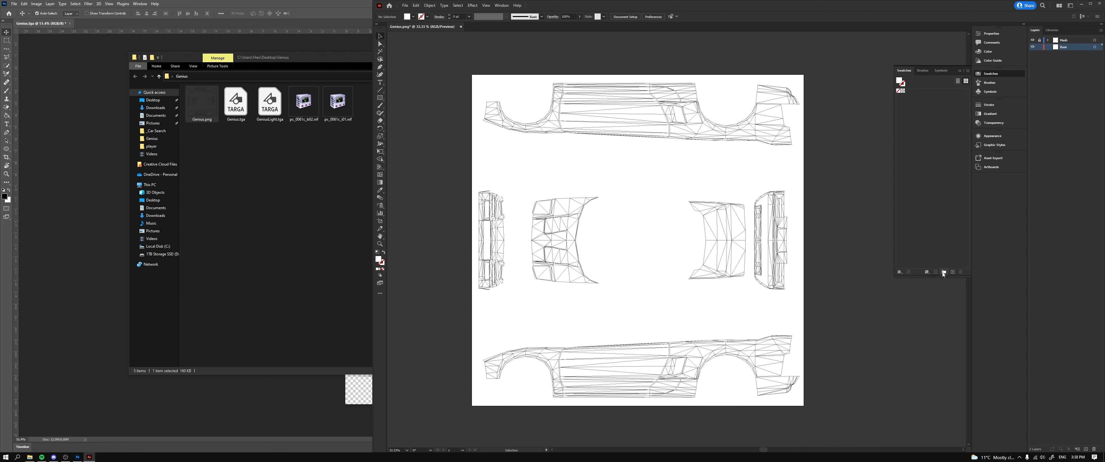
Create a new global swatch in Grayscale colour mode with K set to 80%
{"action": "left_click", "coordinate": [952, 272]}
{"action": "left_click", "coordinate": [862, 202]}
{"action": "left_click", "coordinate": [862, 209]}
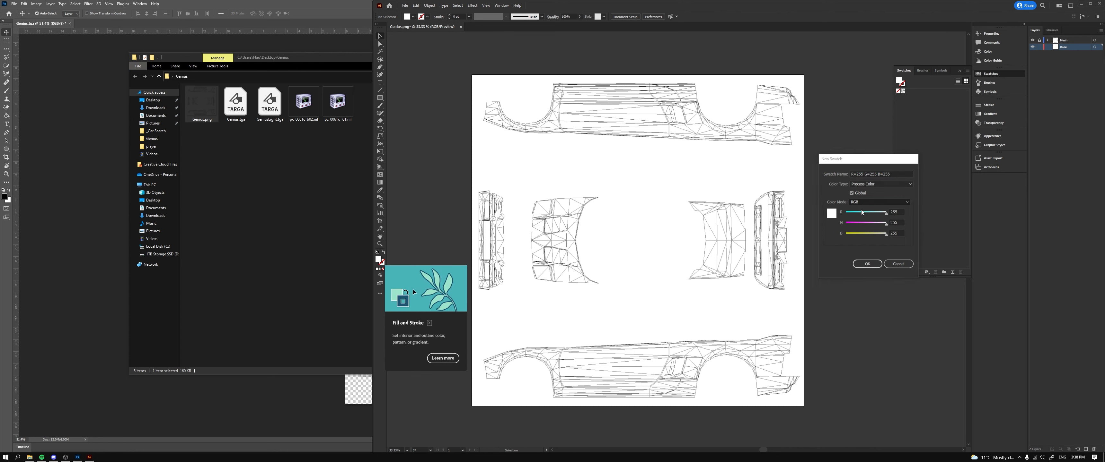
{"action": "left_click_drag", "start_coordinate": [847, 213], "coordinate": [878, 214]}
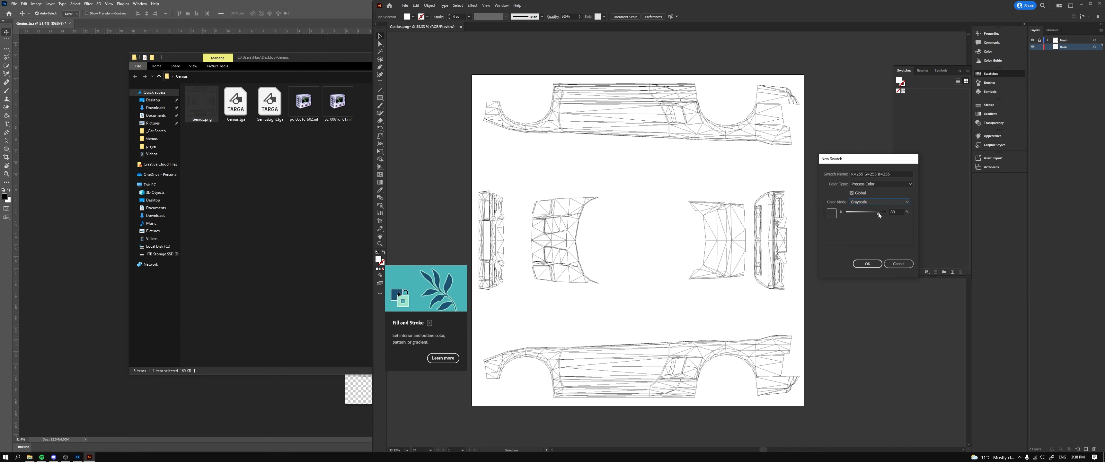
{"action": "left_click", "coordinate": [867, 264]}
Draw a rectangle with the grey fill over the whole artboard, snap its corner to the artboard corner and lock the Base layer
{"action": "left_click", "coordinate": [379, 98]}
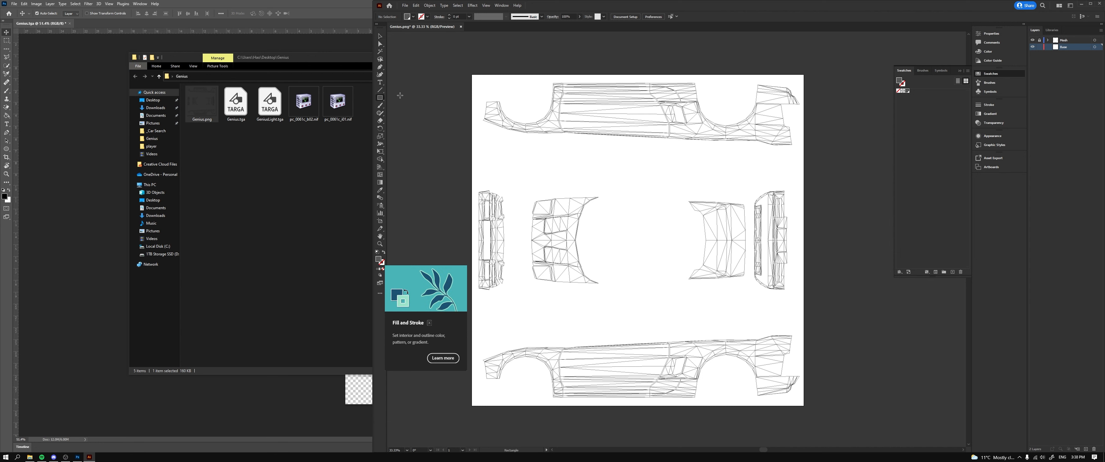
{"action": "left_click_drag", "start_coordinate": [472, 77], "coordinate": [804, 405]}
{"action": "key", "text": "v"}
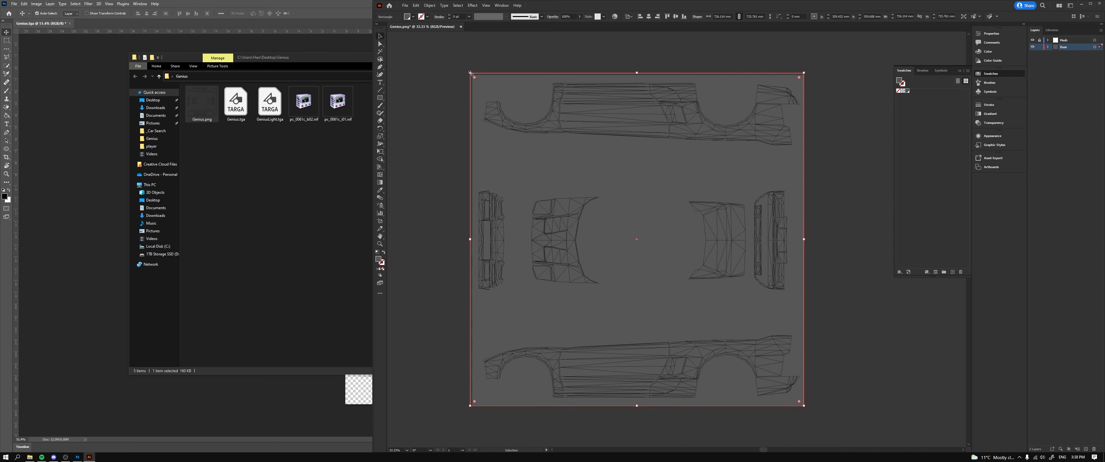
{"action": "left_click_drag", "start_coordinate": [470, 73], "coordinate": [471, 75]}
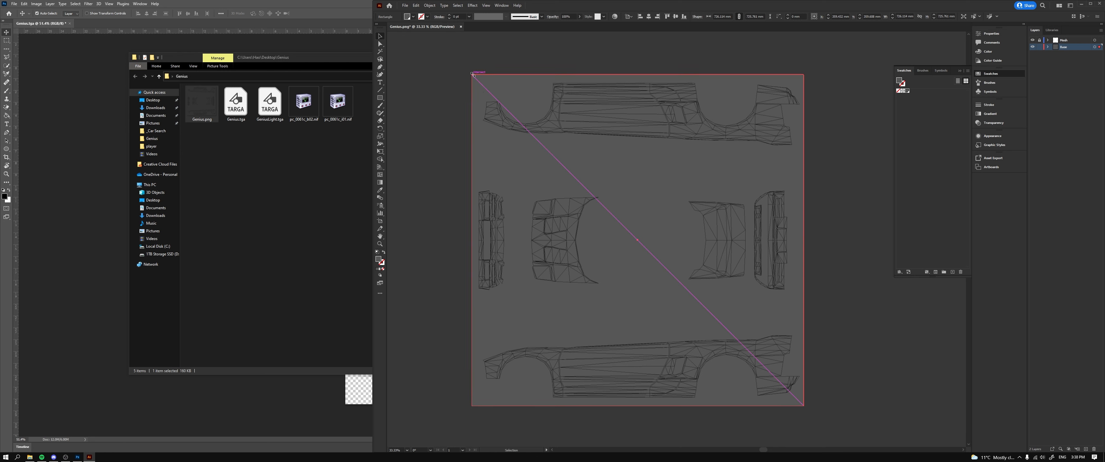
{"action": "left_click", "coordinate": [390, 38]}
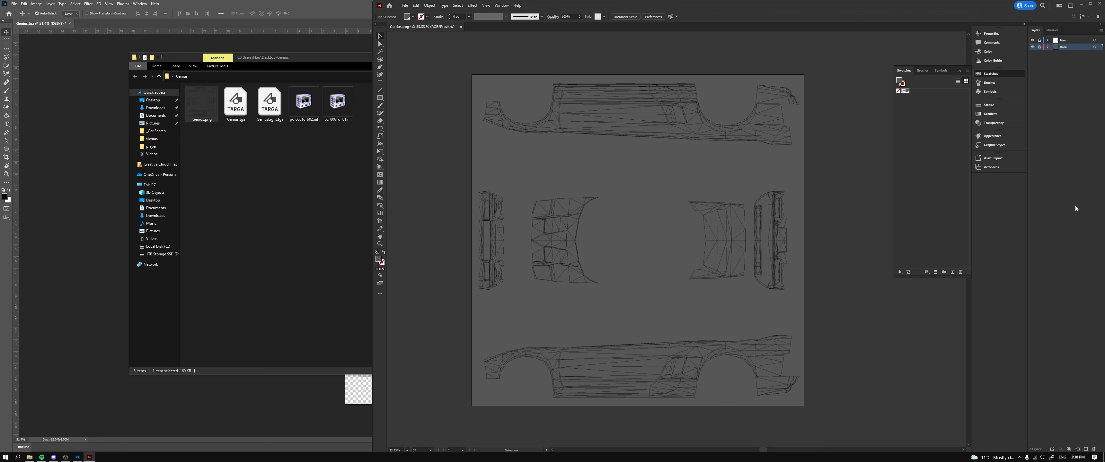
Add a new layer between Mesh and Base and name it Side
{"action": "left_click", "coordinate": [1085, 449]}
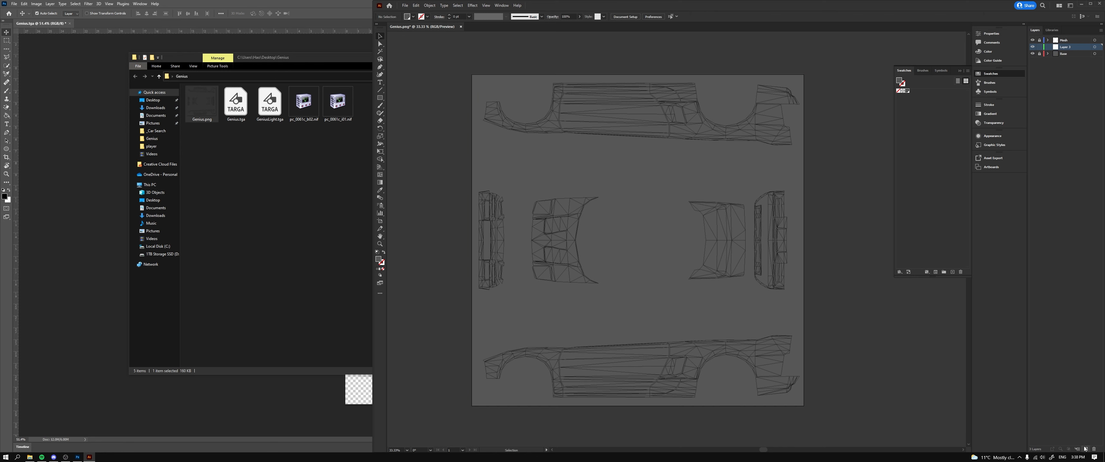
{"action": "double_click", "coordinate": [1065, 48]}
{"action": "type", "text": "Side"}
{"action": "key", "text": "Return"}
Rename the Side layer as Left
{"action": "double_click", "coordinate": [1064, 47]}
{"action": "type", "text": "Lef"}
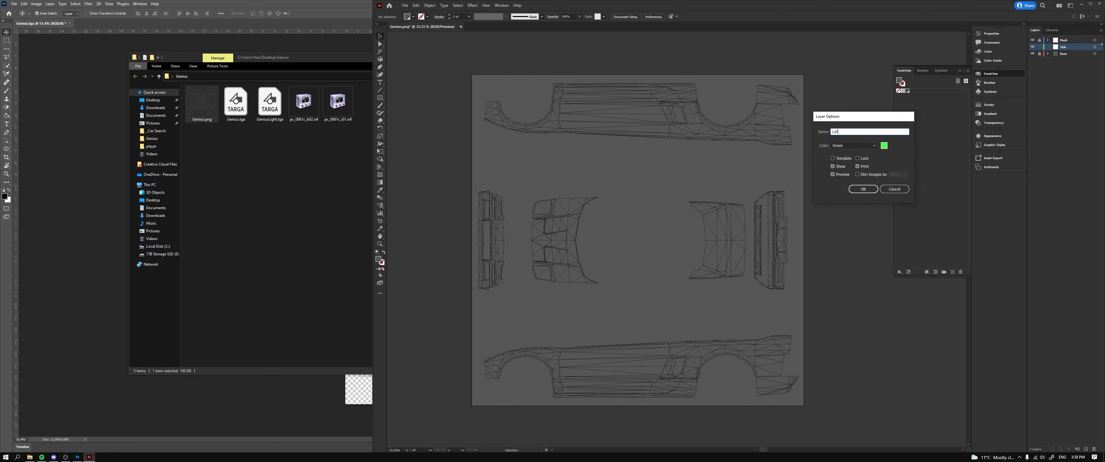
{"action": "type", "text": "t"}
{"action": "key", "text": "Return"}
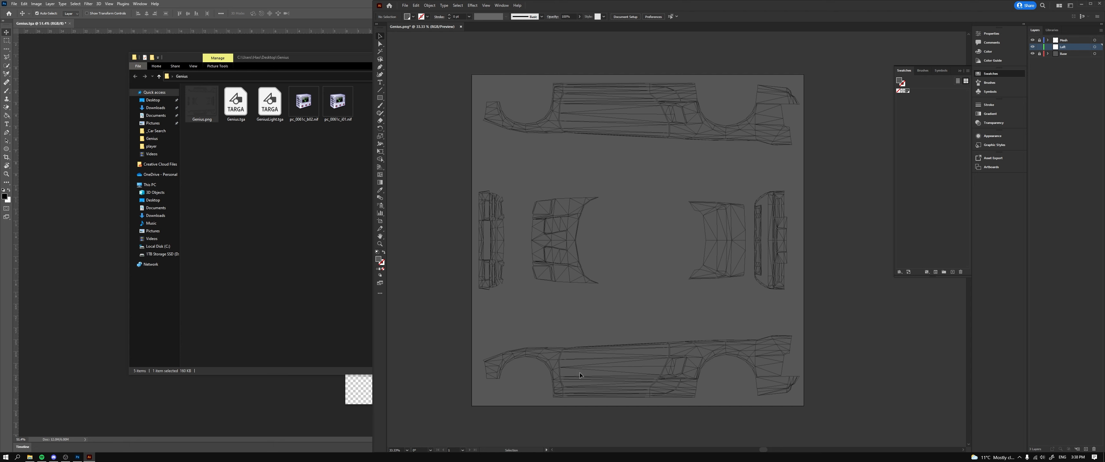
Examine the lower car side wireframe up close against the grey background
{"action": "scroll", "coordinate": [614, 373], "scroll_direction": "left", "scroll_amount": 3}
{"action": "scroll", "coordinate": [626, 376], "scroll_direction": "right", "scroll_amount": 6}
{"action": "scroll", "coordinate": [630, 377], "scroll_direction": "up", "scroll_amount": 2}
{"action": "scroll", "coordinate": [629, 377], "scroll_direction": "down", "scroll_amount": 2}
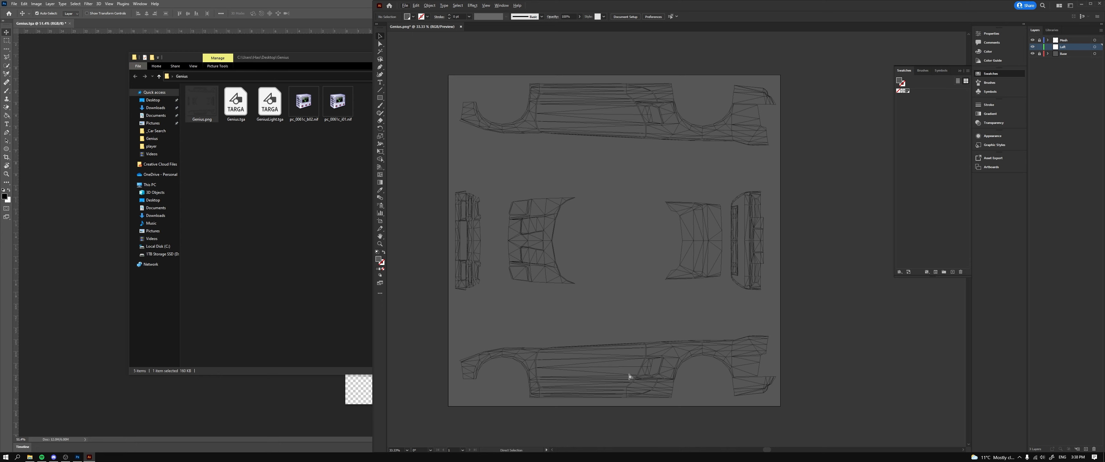
{"action": "scroll", "coordinate": [629, 377], "scroll_direction": "left", "scroll_amount": 2}
{"action": "scroll", "coordinate": [629, 376], "scroll_direction": "up", "scroll_amount": 2}
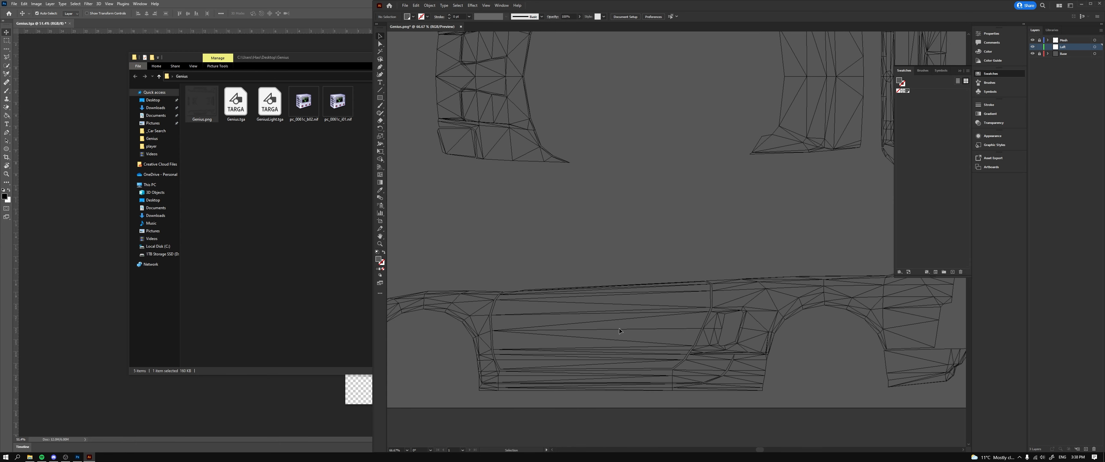
{"action": "scroll", "coordinate": [619, 331], "scroll_direction": "down", "scroll_amount": 1}
{"action": "scroll", "coordinate": [587, 291], "scroll_direction": "down", "scroll_amount": 2}
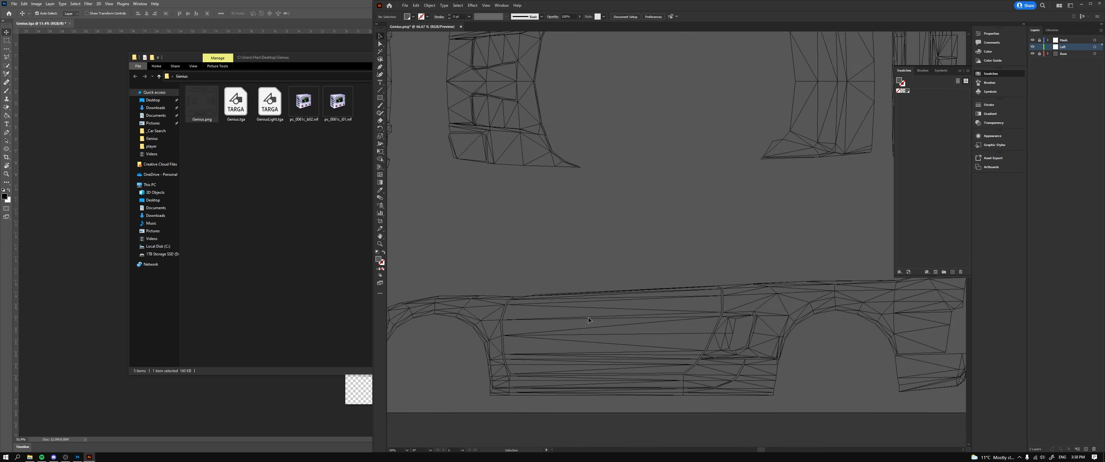
{"action": "scroll", "coordinate": [641, 321], "scroll_direction": "up", "scroll_amount": 3}
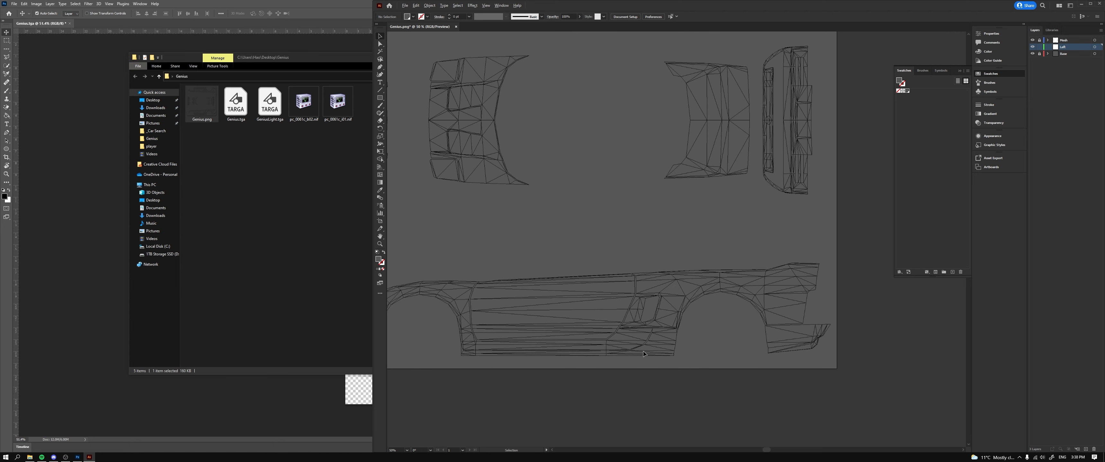
{"action": "scroll", "coordinate": [639, 347], "scroll_direction": "left", "scroll_amount": 3}
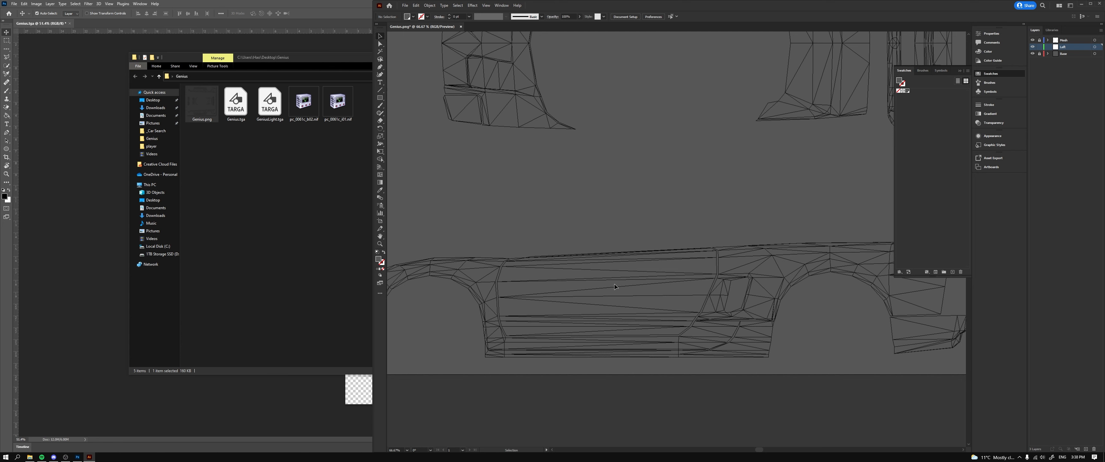
{"action": "left_click_drag", "start_coordinate": [284, 59], "coordinate": [185, 51]}
{"action": "left_click", "coordinate": [463, 52]}
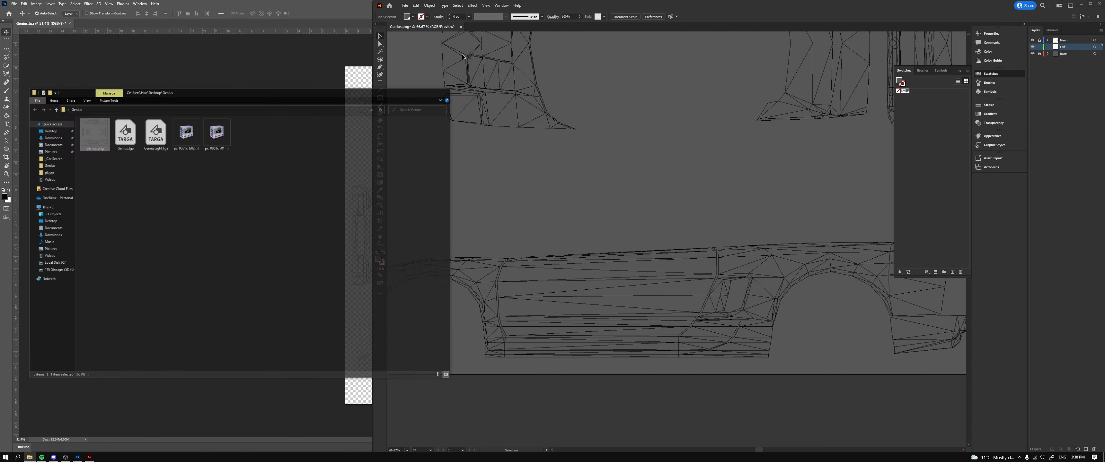
{"action": "scroll", "coordinate": [602, 406], "scroll_direction": "down", "scroll_amount": 1}
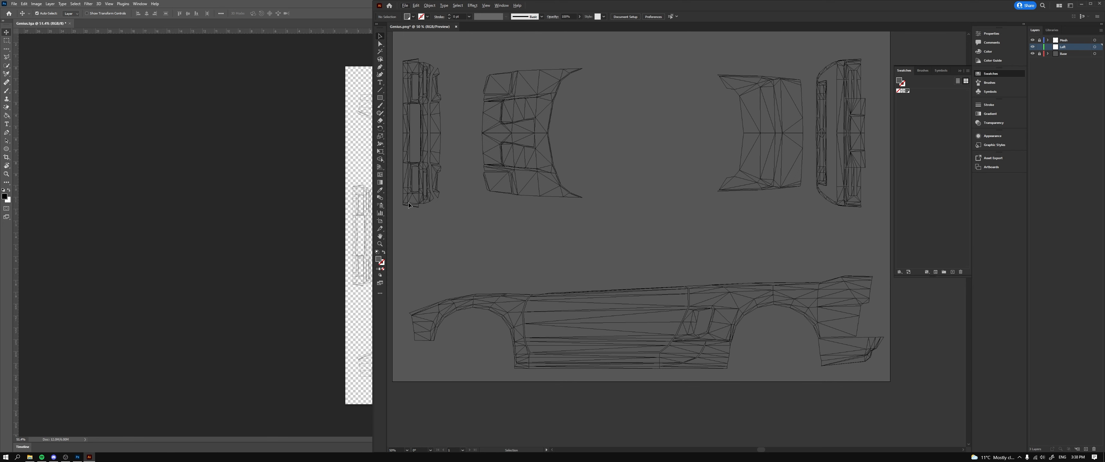
{"action": "left_click", "coordinate": [379, 99]}
{"action": "scroll", "coordinate": [527, 295], "scroll_direction": "down", "scroll_amount": 2}
{"action": "scroll", "coordinate": [527, 295], "scroll_direction": "up", "scroll_amount": 1}
{"action": "scroll", "coordinate": [526, 295], "scroll_direction": "up", "scroll_amount": 1}
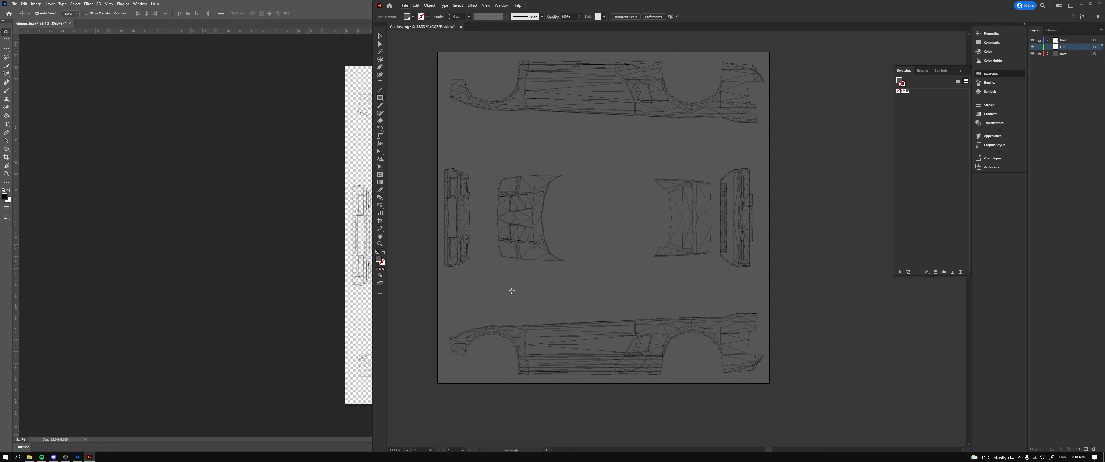
Switch to Photoshop, merge the GeniusLight layer down into Layer 0 and check the result by toggling its visibility
{"action": "left_click", "coordinate": [318, 291]}
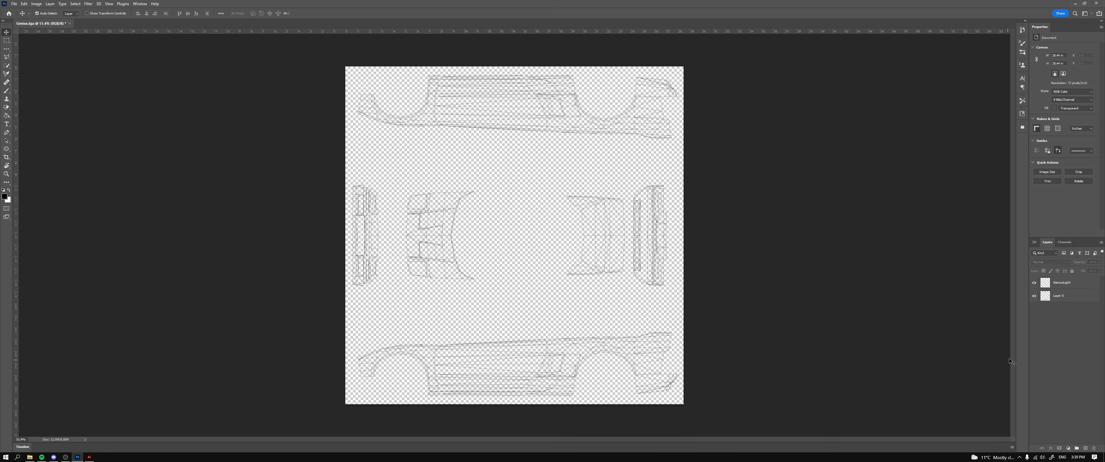
{"action": "left_click", "coordinate": [1056, 287]}
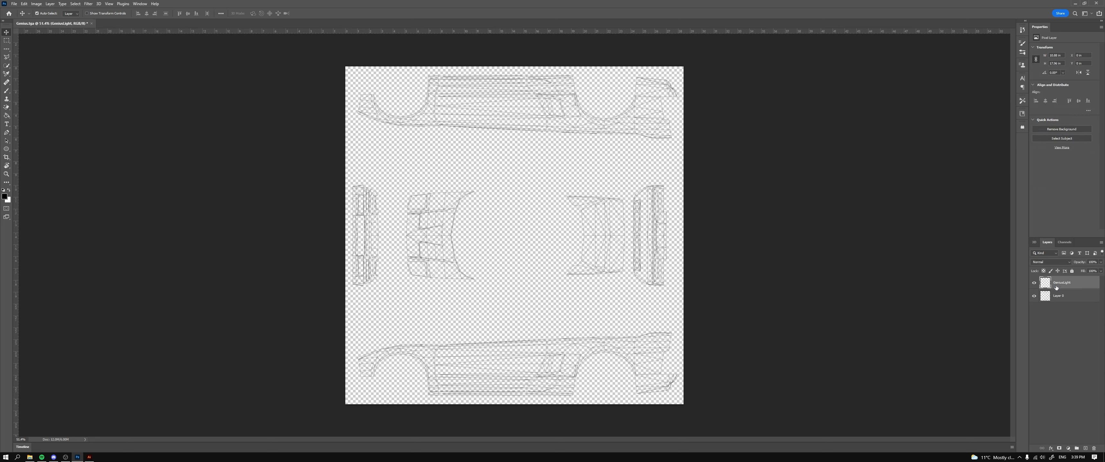
{"action": "right_click", "coordinate": [1072, 284]}
{"action": "left_click", "coordinate": [1050, 203]}
{"action": "left_click", "coordinate": [1034, 283]}
{"action": "left_click", "coordinate": [1034, 283]}
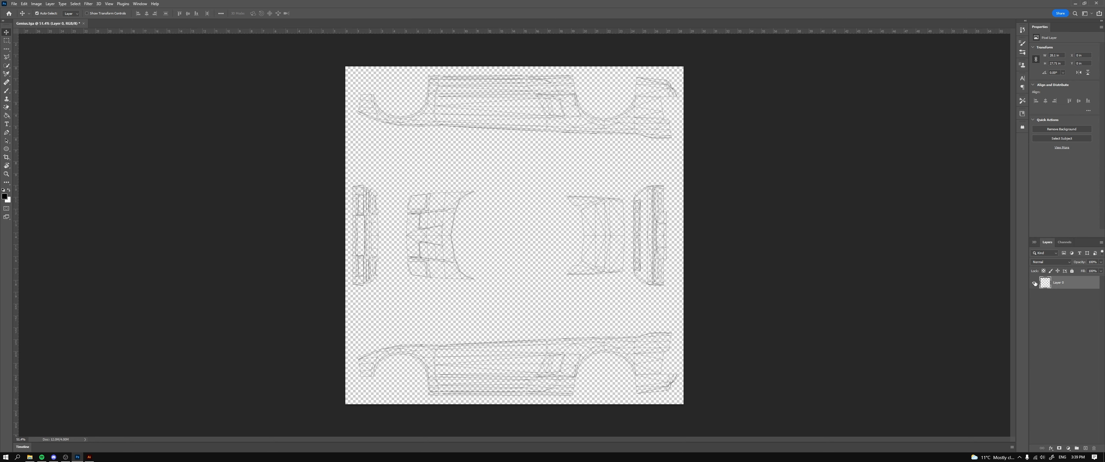
Rename the merged wireframe layer as Mesh
{"action": "double_click", "coordinate": [1060, 283]}
{"action": "type", "text": "Mesh"}
{"action": "key", "text": "Return"}
Add a new layer beneath the Mesh layer and name it Base
{"action": "left_click", "coordinate": [1086, 448]}
{"action": "left_click_drag", "start_coordinate": [1060, 285], "coordinate": [1063, 301]}
{"action": "type", "text": "Ba"}
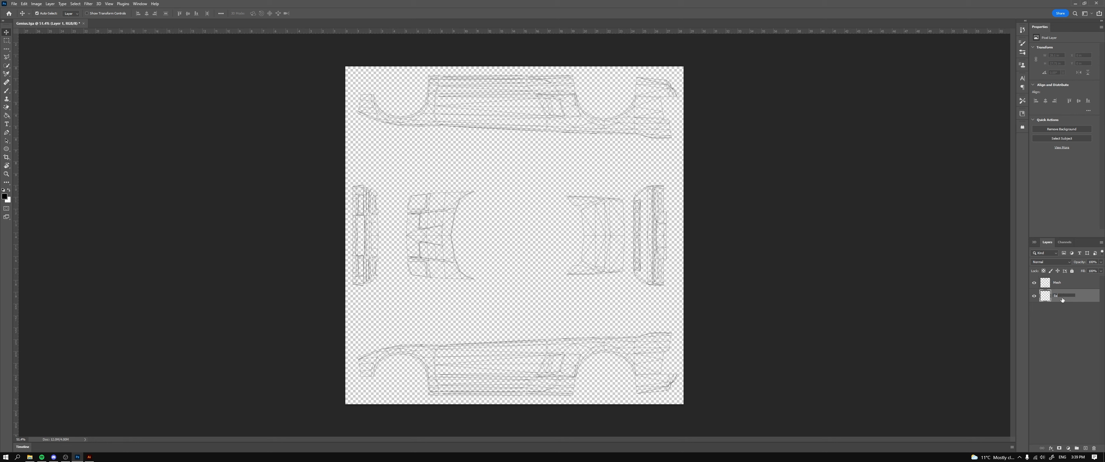
{"action": "type", "text": "se"}
{"action": "key", "text": "Return"}
Set the foreground colour to dark grey #454545 and fill the entire Base layer with it
{"action": "left_click", "coordinate": [5, 196]}
{"action": "left_click_drag", "start_coordinate": [947, 192], "coordinate": [884, 199]}
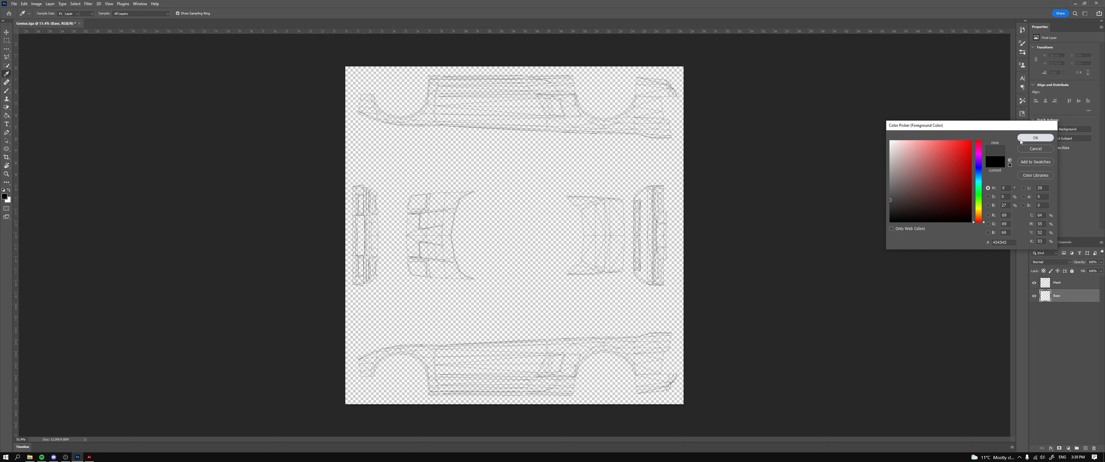
{"action": "left_click", "coordinate": [1035, 138]}
{"action": "key", "text": "v"}
{"action": "left_click", "coordinate": [7, 116]}
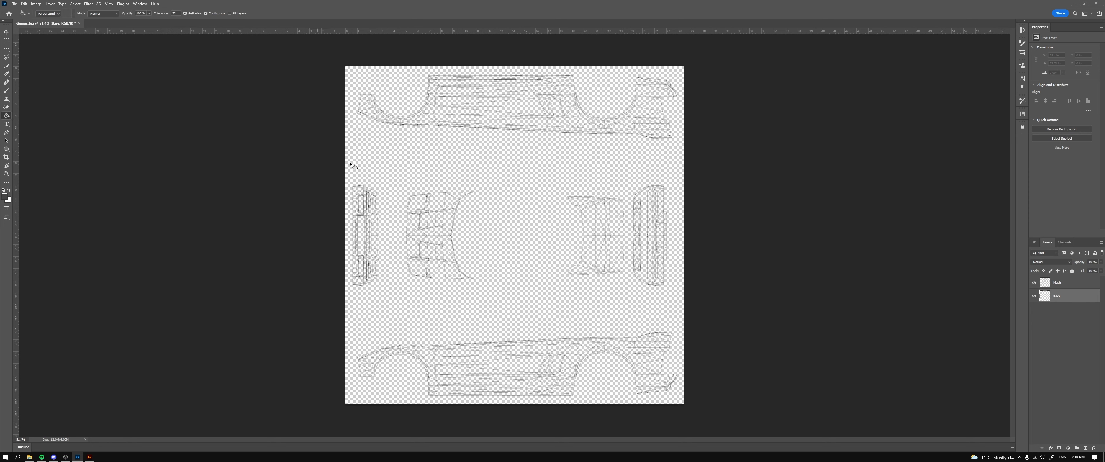
{"action": "left_click", "coordinate": [387, 162]}
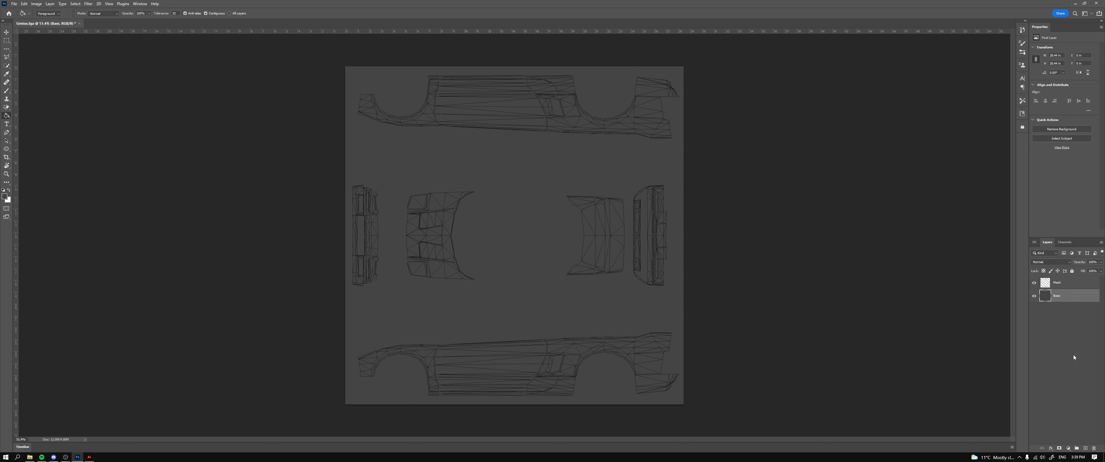
{"action": "left_click", "coordinate": [1030, 348]}
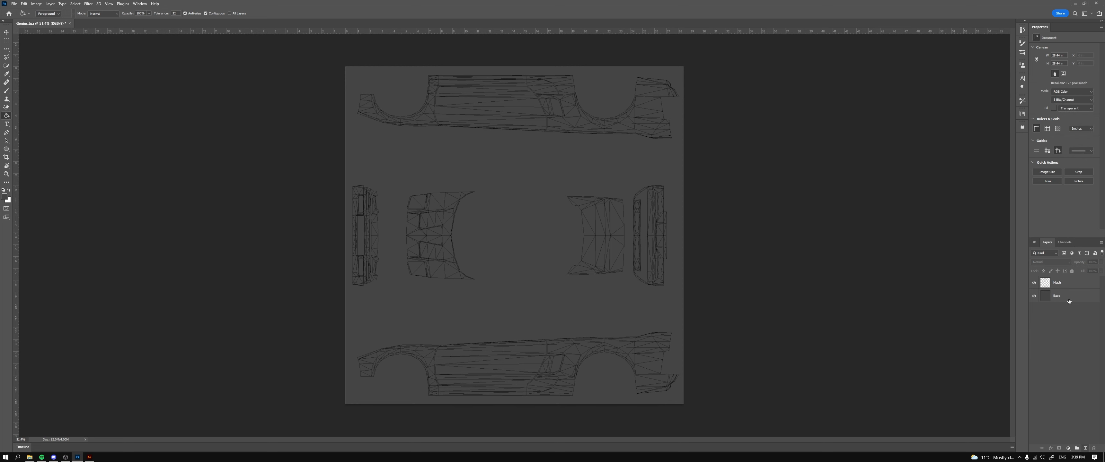
Lock the Mesh layer and the Base layer completely
{"action": "left_click", "coordinate": [1078, 286]}
{"action": "left_click", "coordinate": [1072, 271]}
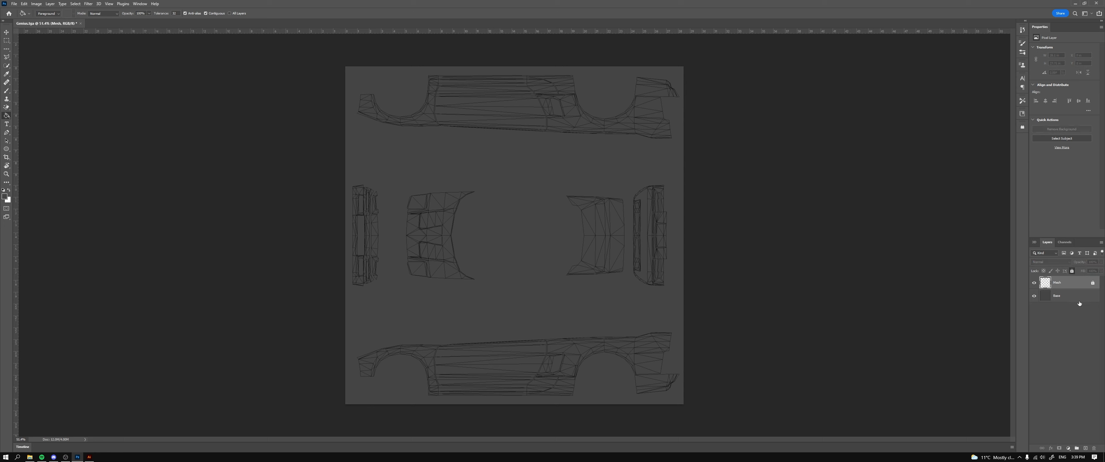
{"action": "left_click", "coordinate": [1072, 296]}
{"action": "left_click", "coordinate": [1071, 271]}
{"action": "left_click", "coordinate": [1069, 364]}
Try to move the locked layers on the canvas with the Move tool
{"action": "left_click", "coordinate": [6, 32]}
{"action": "mouse_move", "coordinate": [500, 260]}
{"action": "left_mouse_down"}
{"action": "mouse_move", "coordinate": [532, 285]}
{"action": "mouse_move", "coordinate": [470, 284]}
{"action": "left_mouse_up"}
{"action": "left_click_drag", "start_coordinate": [573, 241], "coordinate": [505, 266]}
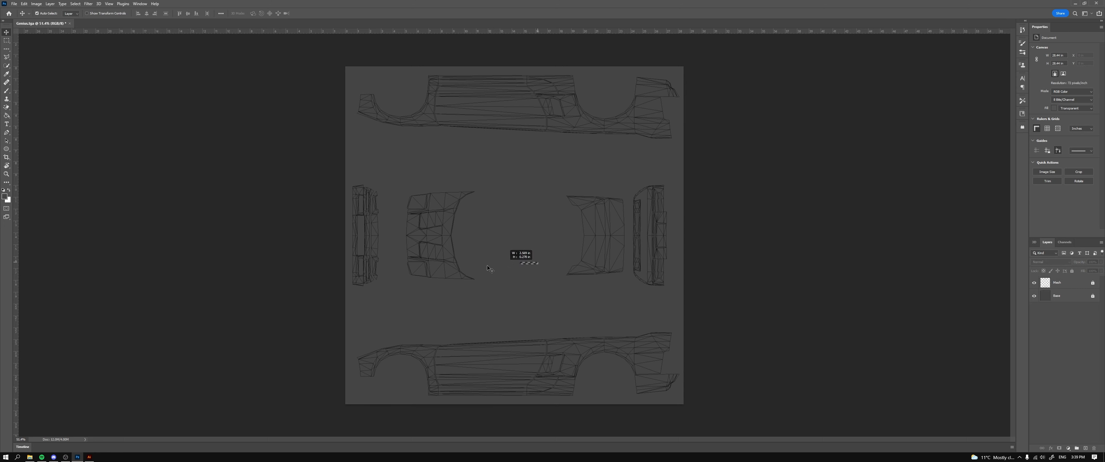
{"action": "left_click_drag", "start_coordinate": [462, 188], "coordinate": [486, 184]}
Add a new layer between Mesh and Base and name it Left
{"action": "left_click", "coordinate": [1085, 448]}
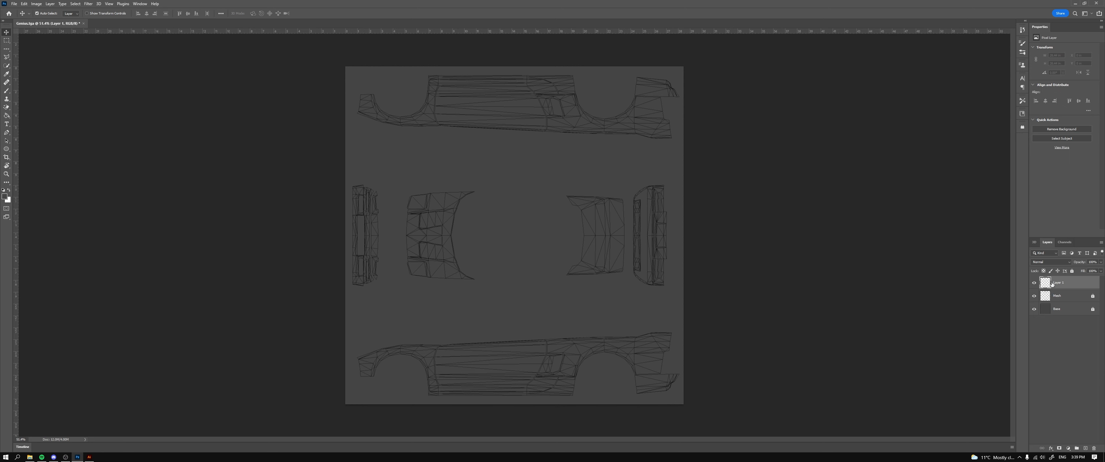
{"action": "left_click_drag", "start_coordinate": [1055, 283], "coordinate": [1058, 302]}
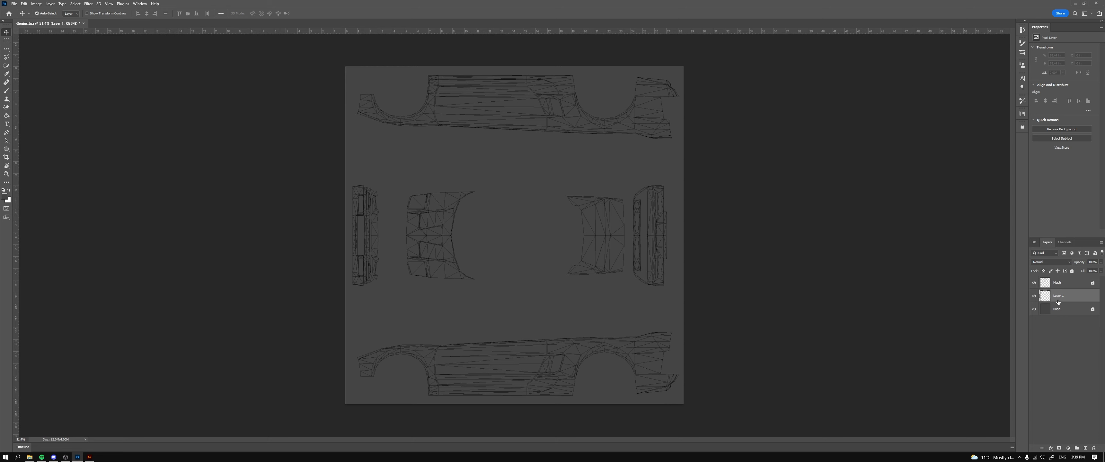
{"action": "double_click", "coordinate": [1057, 296]}
{"action": "type", "text": "Left"}
{"action": "key", "text": "Return"}
Paint a thick white stroke across the lower car side on the Left layer using the Brush with an enlarged tip
{"action": "scroll", "coordinate": [445, 360], "scroll_direction": "up", "scroll_amount": 1}
{"action": "scroll", "coordinate": [444, 359], "scroll_direction": "down", "scroll_amount": 2}
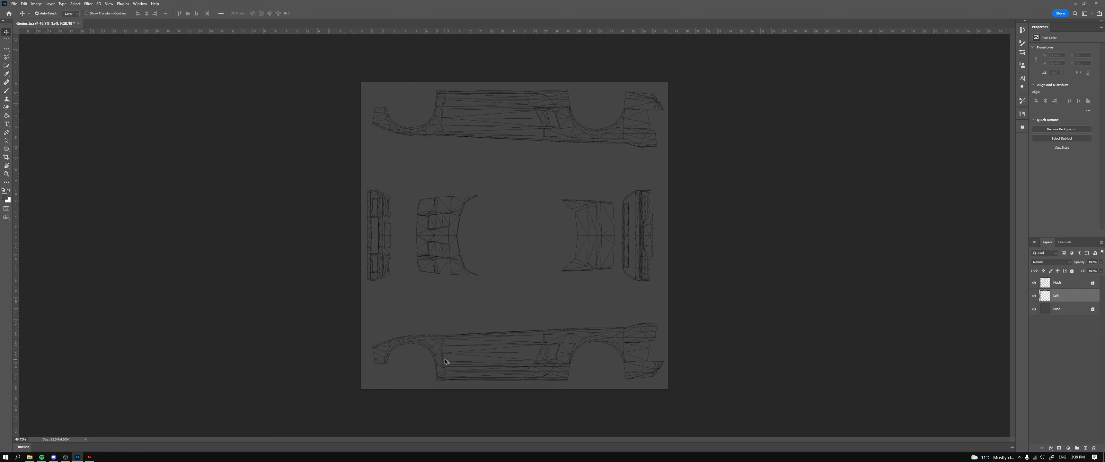
{"action": "scroll", "coordinate": [444, 359], "scroll_direction": "up", "scroll_amount": 4}
{"action": "scroll", "coordinate": [444, 359], "scroll_direction": "down", "scroll_amount": 1}
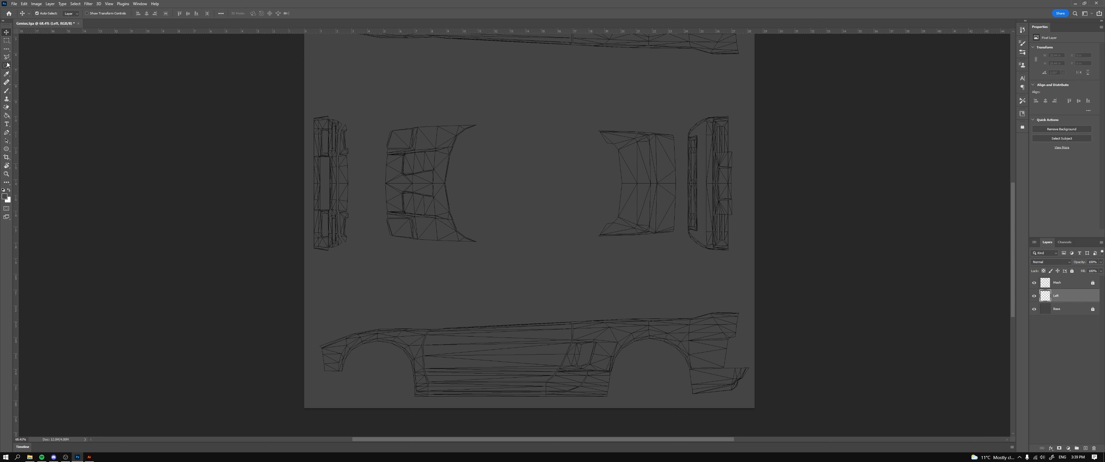
{"action": "left_click", "coordinate": [8, 191]}
{"action": "left_click", "coordinate": [7, 91]}
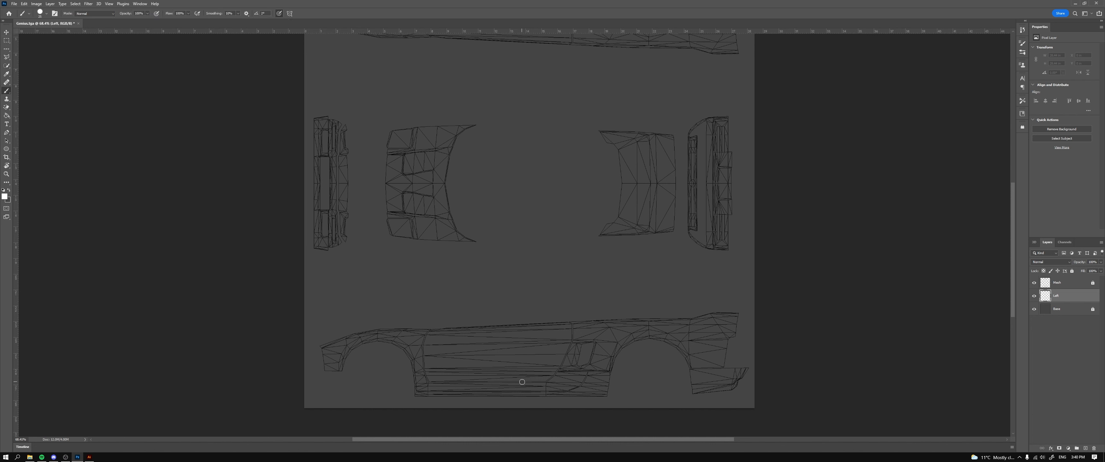
{"action": "key", "text": "bracketright"}
{"action": "key", "text": "bracketright"}
{"action": "key", "text": "bracketright"}
{"action": "key", "text": "bracketright"}
{"action": "key", "text": "bracketright"}
{"action": "key", "text": "bracketright"}
{"action": "key", "text": "bracketright"}
{"action": "key", "text": "bracketright"}
{"action": "key", "text": "bracketright"}
{"action": "key", "text": "bracketright"}
{"action": "key", "text": "bracketright"}
{"action": "key", "text": "bracketright"}
{"action": "key", "text": "bracketright"}
{"action": "key", "text": "bracketright"}
{"action": "key", "text": "bracketright"}
{"action": "key", "text": "bracketright"}
{"action": "key", "text": "bracketleft"}
{"action": "key", "text": "bracketleft"}
{"action": "key", "text": "bracketleft"}
{"action": "mouse_move", "coordinate": [444, 371]}
{"action": "left_mouse_down"}
{"action": "mouse_move", "coordinate": [506, 347]}
{"action": "mouse_move", "coordinate": [620, 341]}
{"action": "left_mouse_up"}
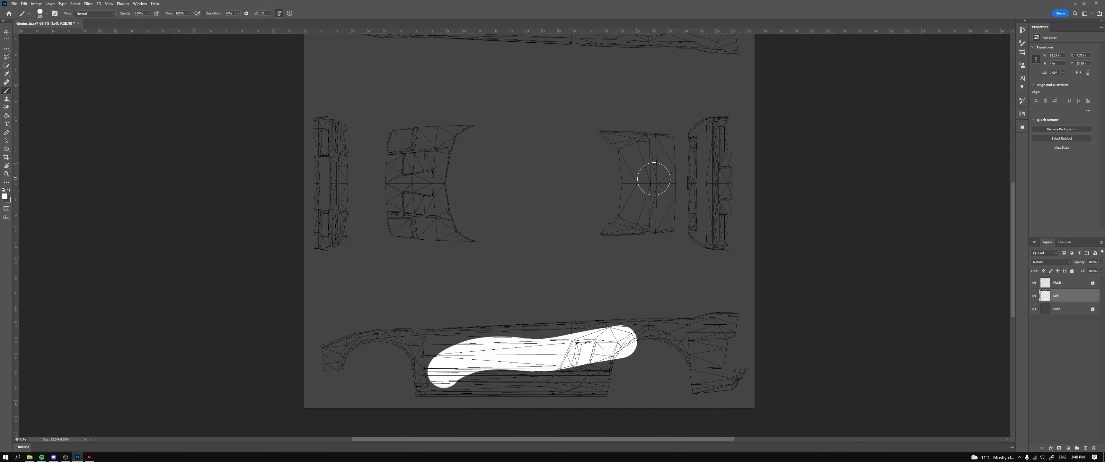
Paint one white brush stroke over each of the two middle body panels on the Left layer
{"action": "scroll", "coordinate": [653, 179], "scroll_direction": "up", "scroll_amount": 3}
{"action": "left_click_drag", "start_coordinate": [436, 197], "coordinate": [409, 255]}
{"action": "left_click_drag", "start_coordinate": [639, 212], "coordinate": [655, 247]}
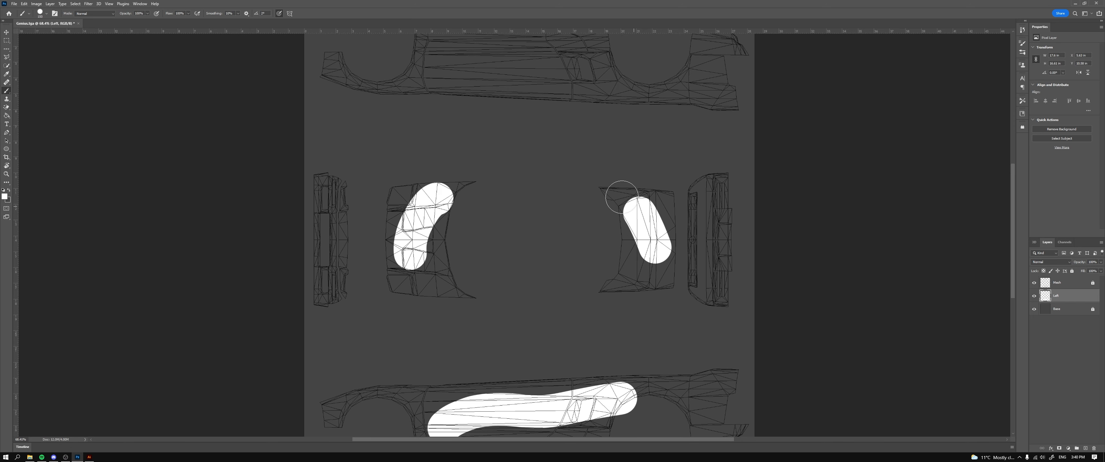
{"action": "scroll", "coordinate": [621, 197], "scroll_direction": "up", "scroll_amount": 2}
{"action": "scroll", "coordinate": [347, 274], "scroll_direction": "down", "scroll_amount": 3}
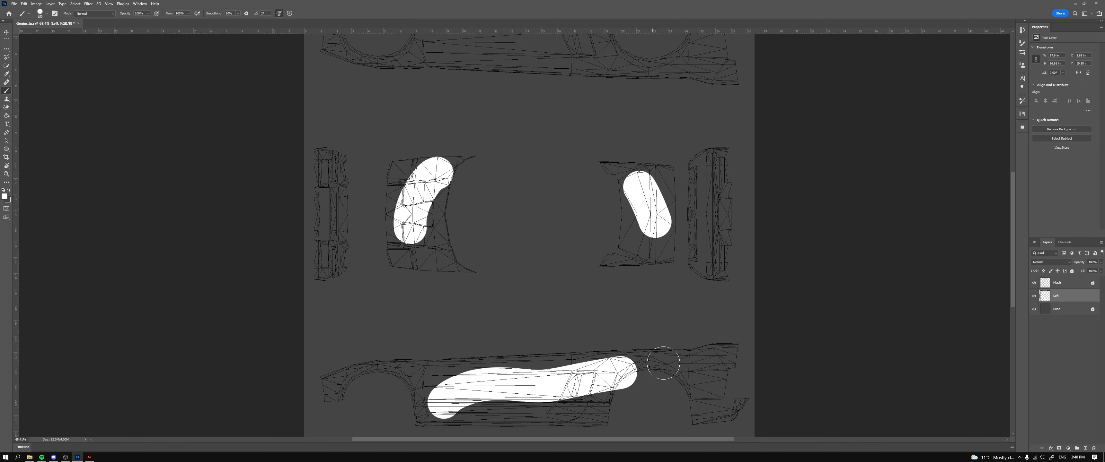
Paint one thick white brush stroke across the upper car side on the Left layer and switch to the Move tool
{"action": "scroll", "coordinate": [663, 364], "scroll_direction": "up", "scroll_amount": 2}
{"action": "left_click_drag", "start_coordinate": [452, 76], "coordinate": [551, 76]}
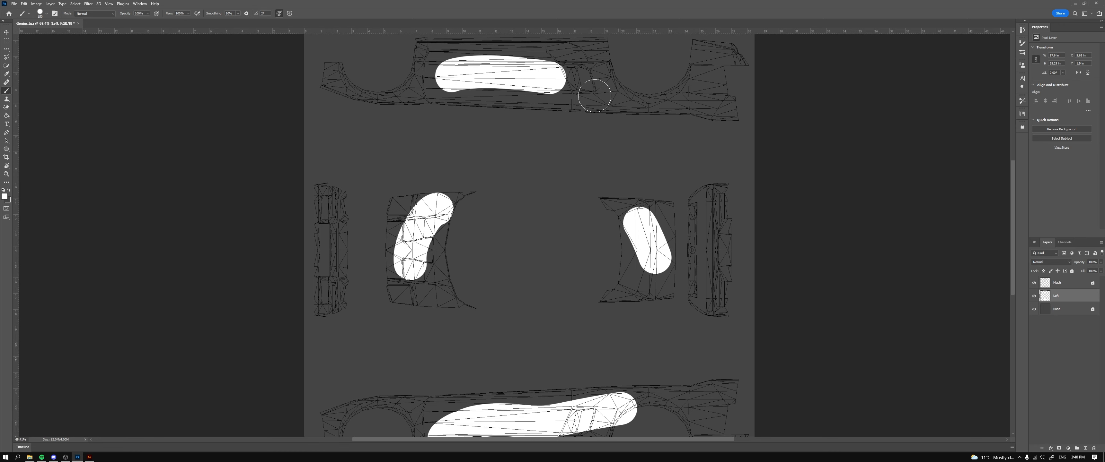
{"action": "left_click", "coordinate": [7, 32]}
{"action": "scroll", "coordinate": [156, 248], "scroll_direction": "down", "scroll_amount": 2}
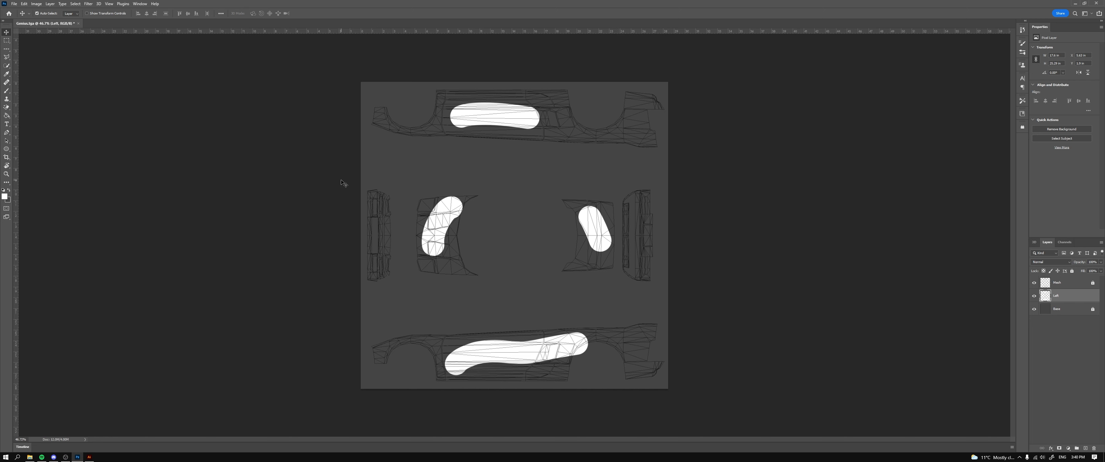
Open the b02 NIF car model from the Genius folder in NifSkope and orbit it to view the whole car
{"action": "left_click", "coordinate": [30, 458]}
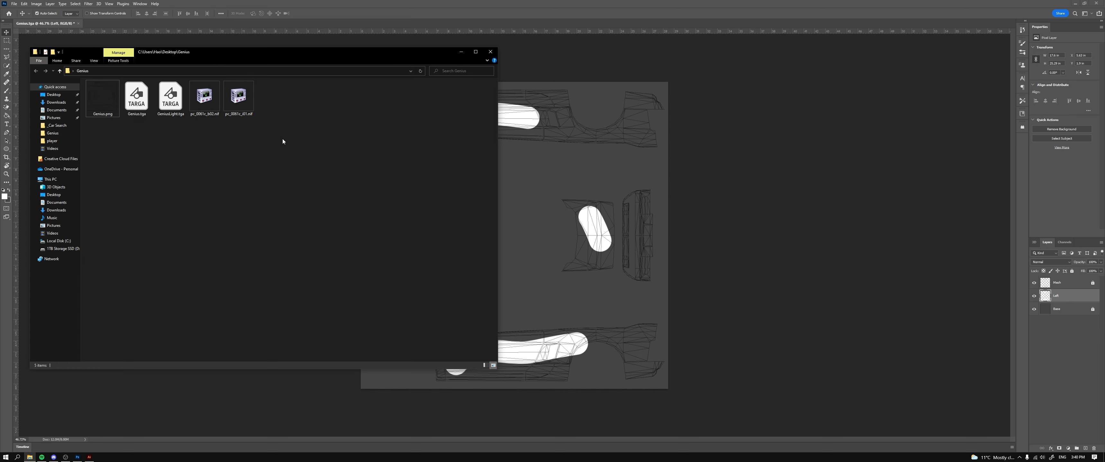
{"action": "left_click", "coordinate": [202, 102]}
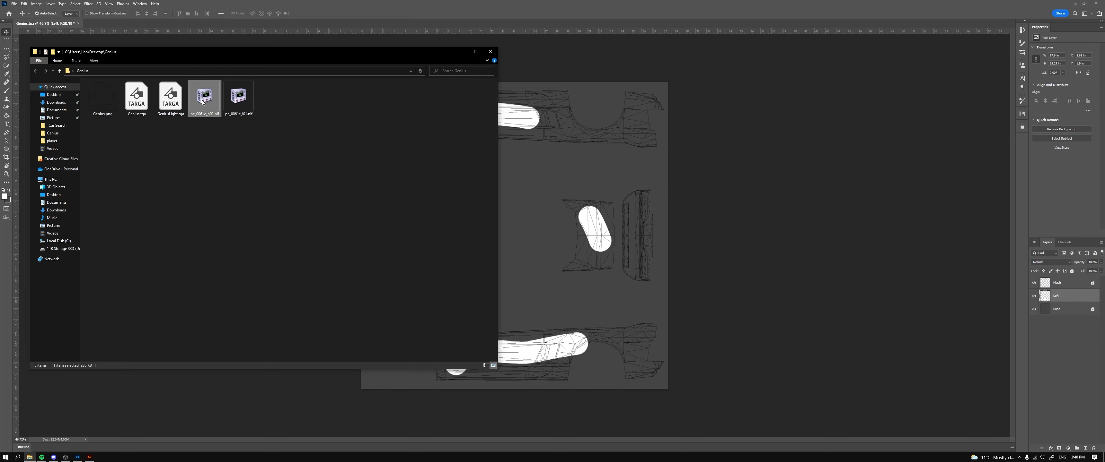
{"action": "double_click", "coordinate": [203, 102]}
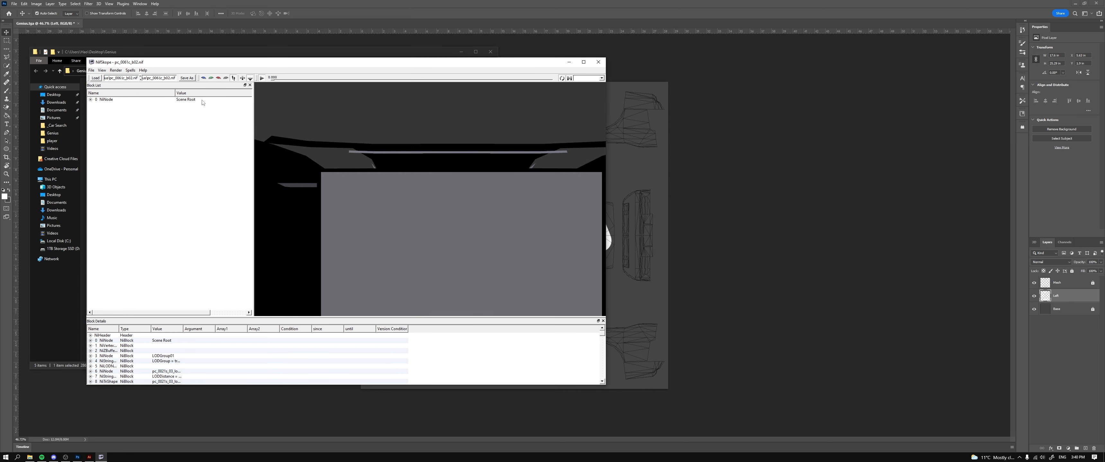
{"action": "left_click", "coordinate": [202, 81]}
{"action": "left_click_drag", "start_coordinate": [355, 241], "coordinate": [435, 201]}
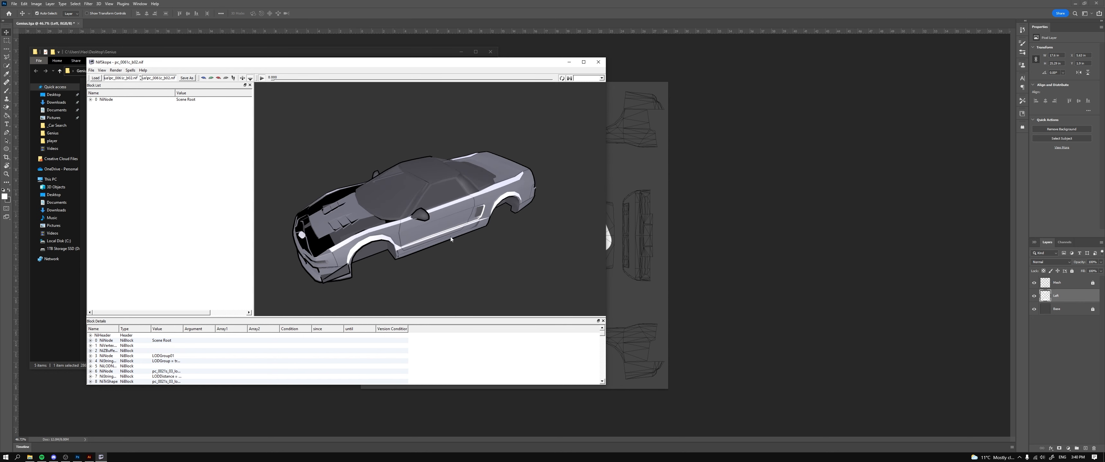
{"action": "left_click_drag", "start_coordinate": [450, 239], "coordinate": [452, 248]}
Switch back to Photoshop and hide the Mesh layer
{"action": "left_click", "coordinate": [666, 296]}
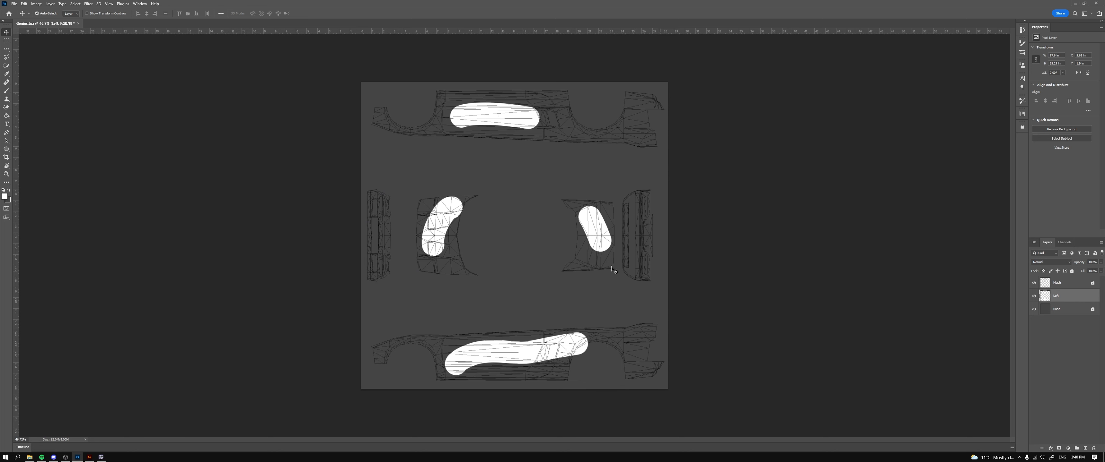
{"action": "left_click", "coordinate": [1034, 283]}
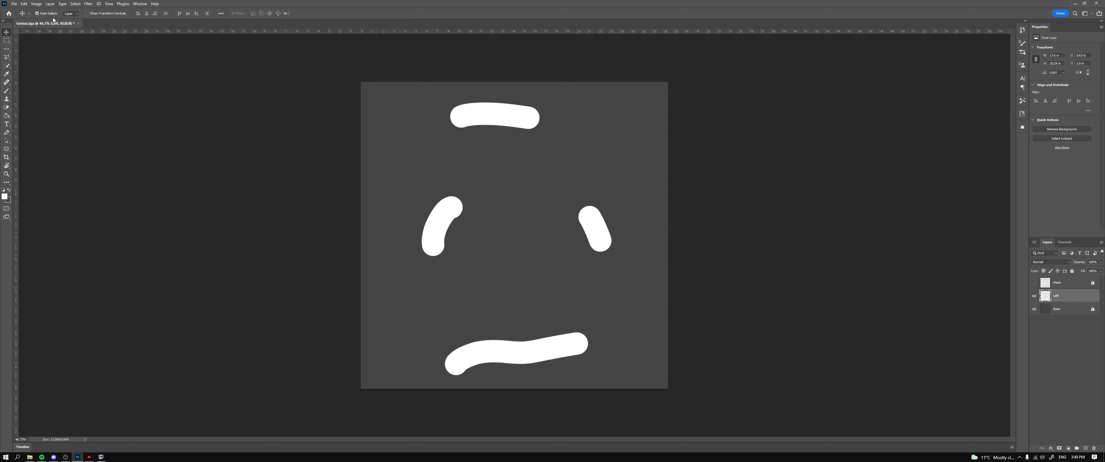
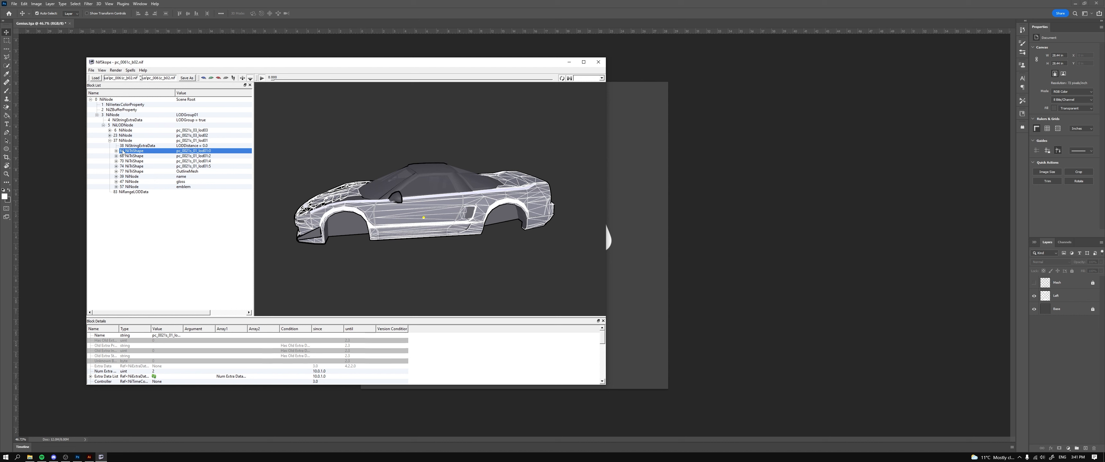
{"action": "right_click", "coordinate": [116, 152]}
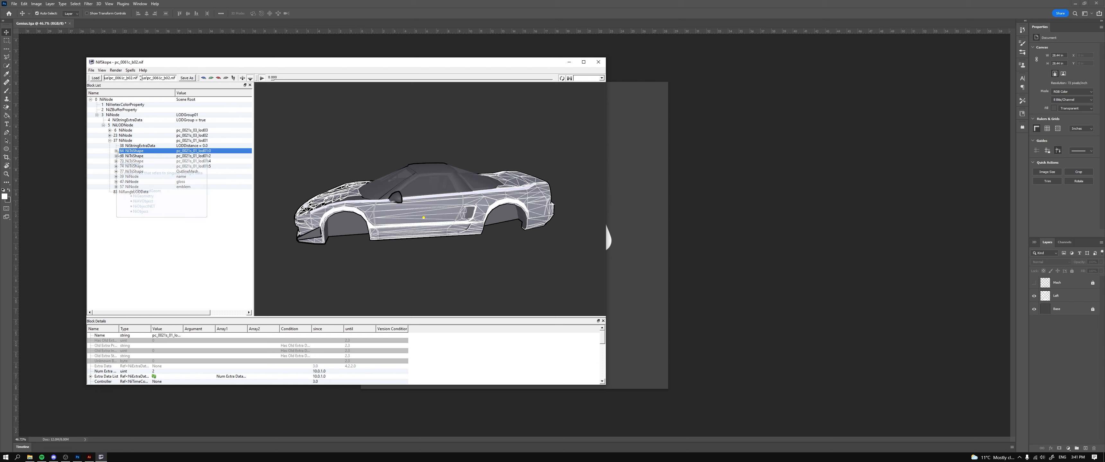
{"action": "left_click", "coordinate": [342, 254]}
{"action": "left_click", "coordinate": [387, 213]}
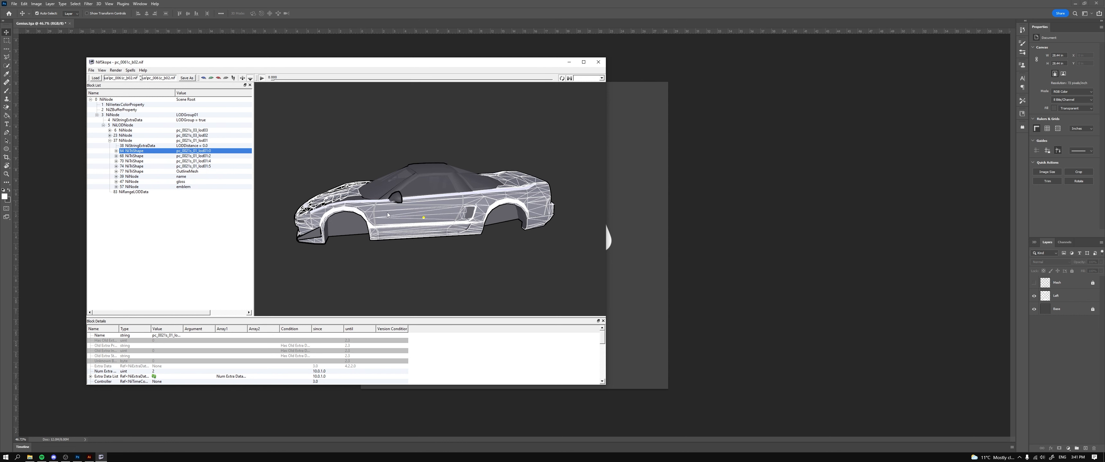
{"action": "left_click", "coordinate": [91, 99]}
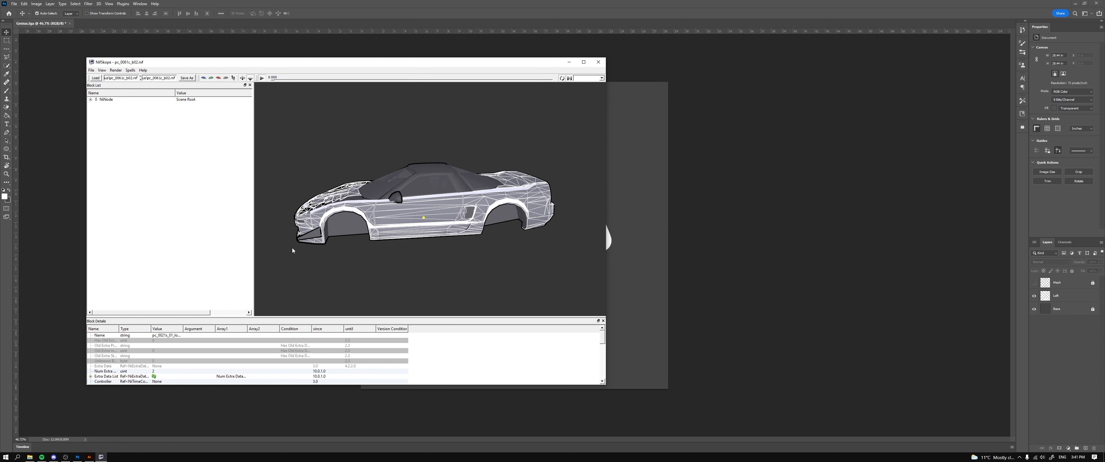
{"action": "left_click", "coordinate": [90, 100]}
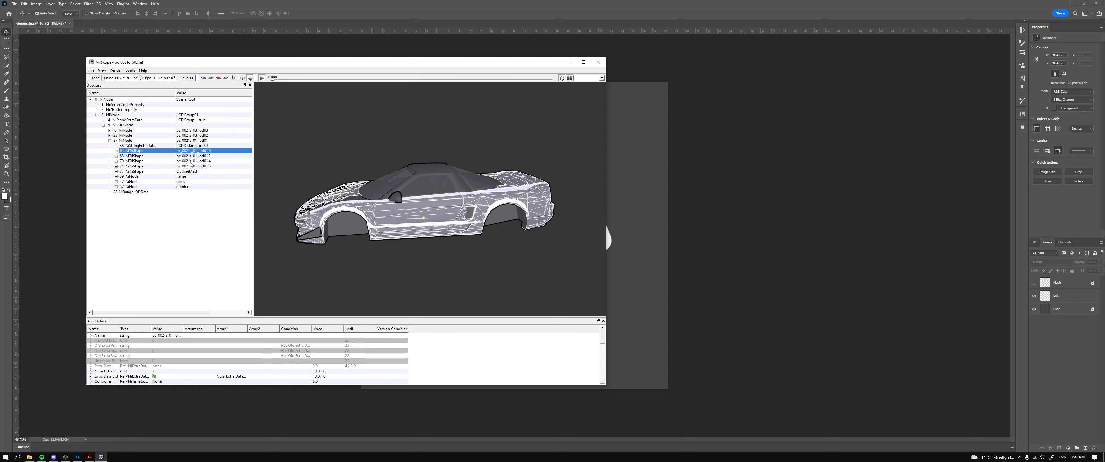
{"action": "left_click_drag", "start_coordinate": [361, 269], "coordinate": [378, 274]}
Expand the car body's NiTriShape and its NiTexturingProperty and set the first NiSourceTexture to Genius copy.tga
{"action": "left_click", "coordinate": [116, 151]}
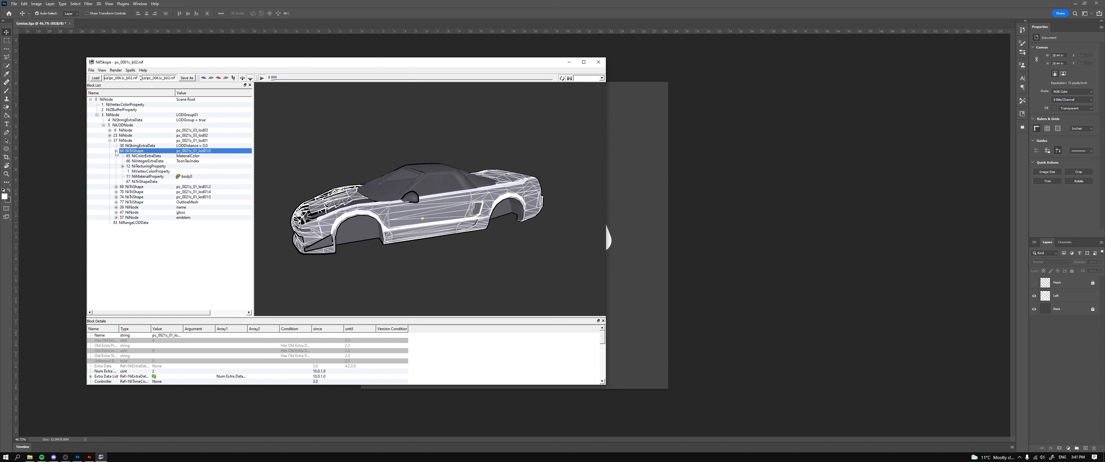
{"action": "left_click", "coordinate": [139, 168]}
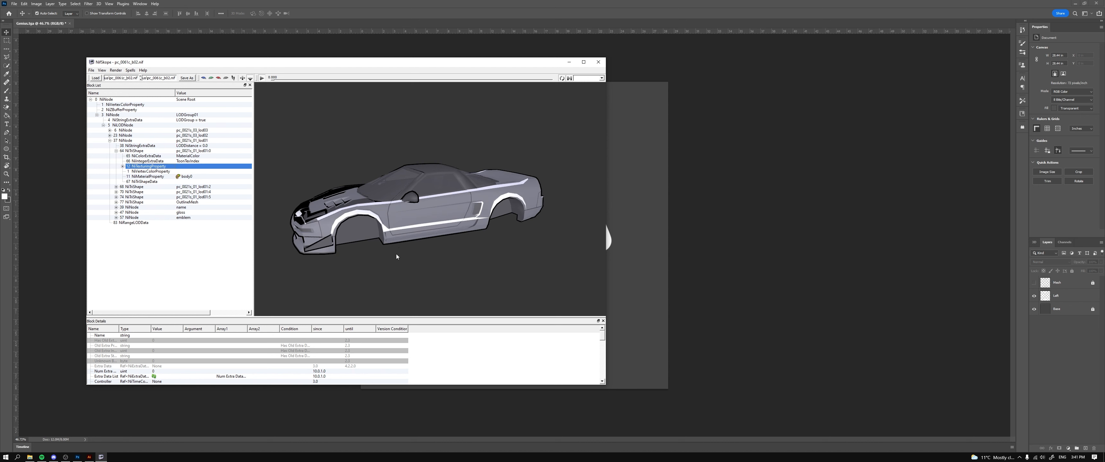
{"action": "left_click", "coordinate": [122, 167]}
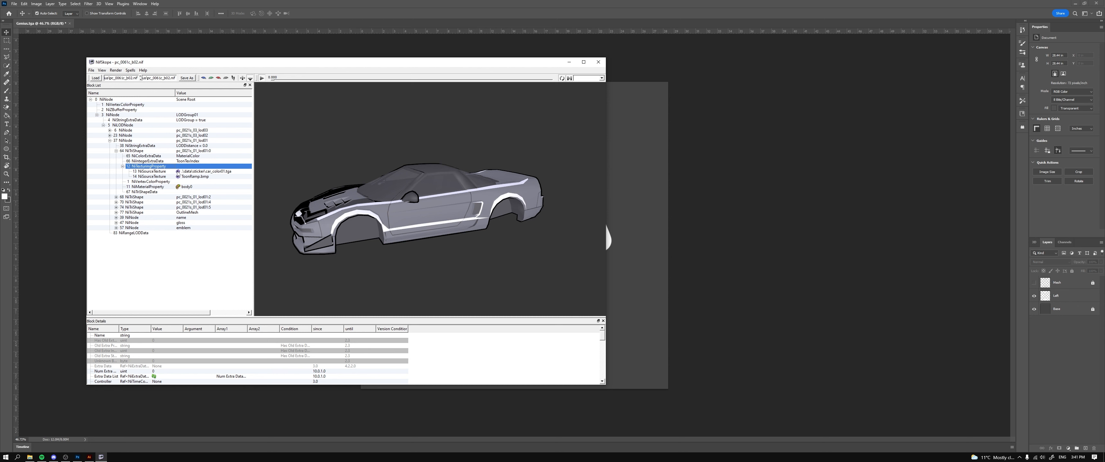
{"action": "left_click", "coordinate": [178, 172]}
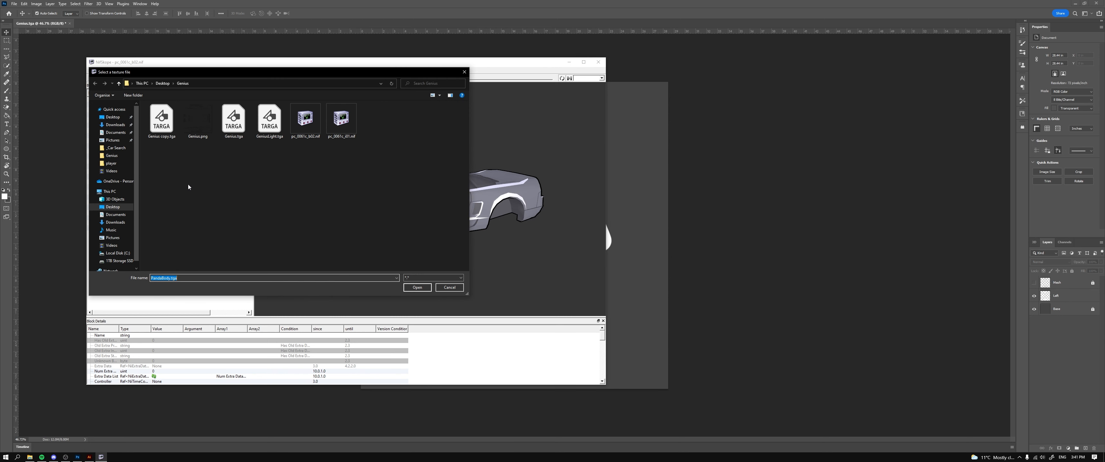
{"action": "left_click", "coordinate": [164, 125]}
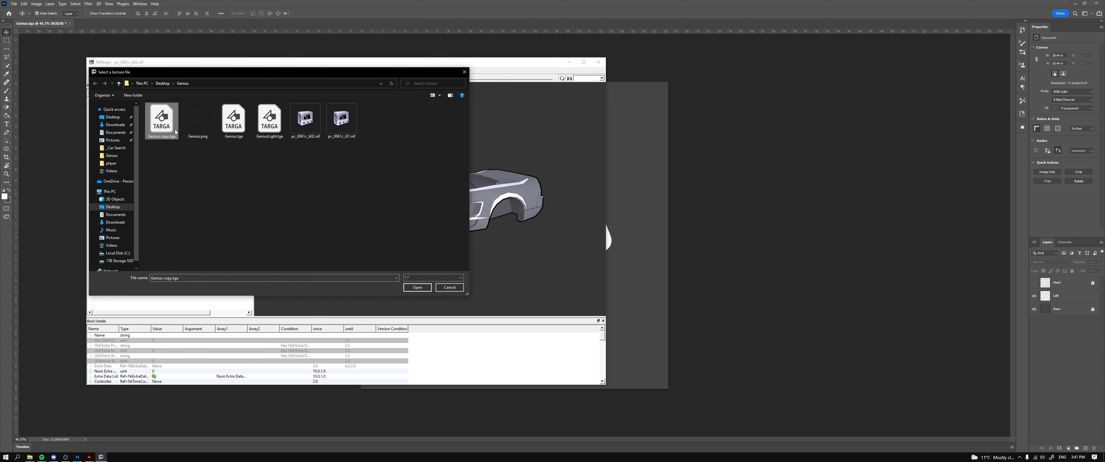
{"action": "left_click", "coordinate": [417, 287]}
Examine from several angles how the assigned texture and mesh line up on the car body
{"action": "left_click_drag", "start_coordinate": [393, 276], "coordinate": [457, 254]}
{"action": "left_click", "coordinate": [432, 219]}
{"action": "left_click", "coordinate": [445, 266]}
{"action": "left_click", "coordinate": [445, 222]}
{"action": "scroll", "coordinate": [440, 242], "scroll_direction": "up", "scroll_amount": 2}
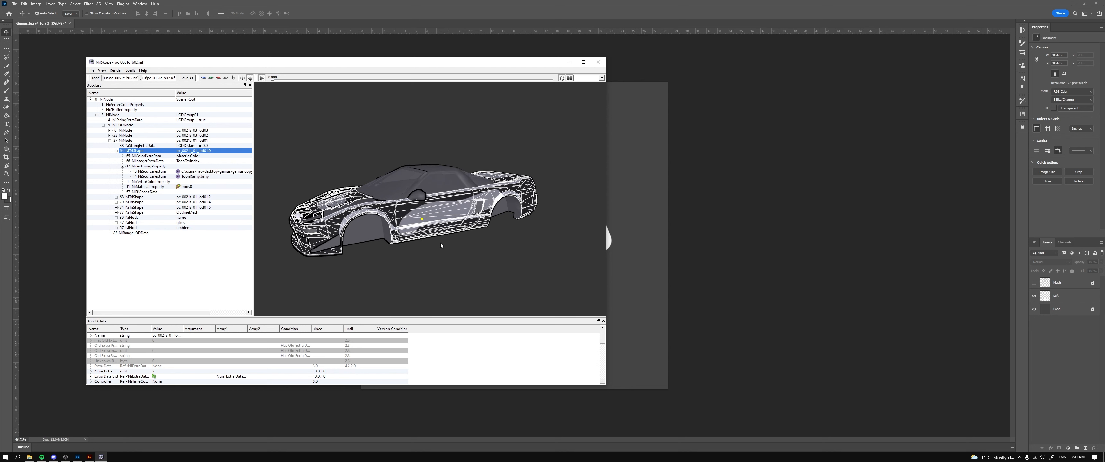
{"action": "left_click", "coordinate": [476, 281]}
{"action": "left_click", "coordinate": [388, 217]}
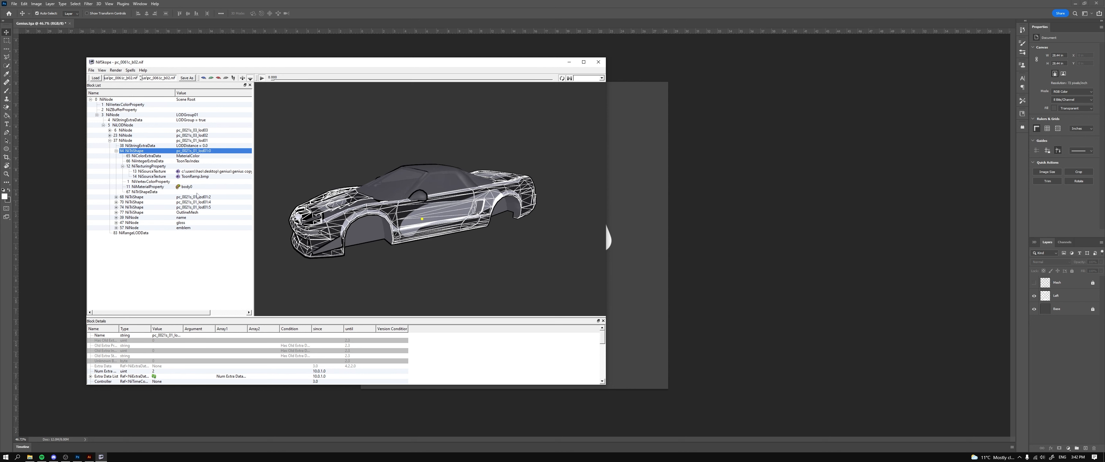
Adjust the body material's emissive colour to a neutral grey that brightens the painted strokes and accept it
{"action": "left_click", "coordinate": [178, 187]}
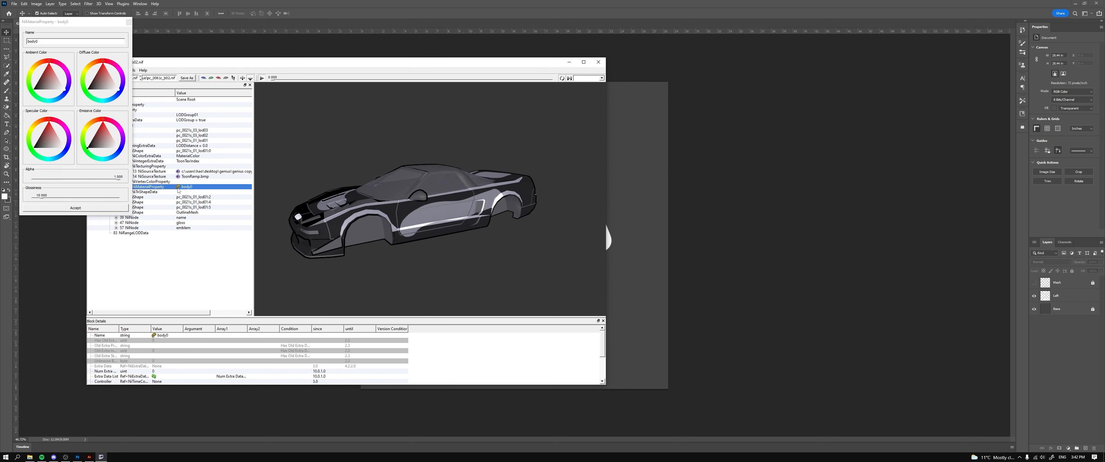
{"action": "left_click_drag", "start_coordinate": [93, 148], "coordinate": [102, 151]}
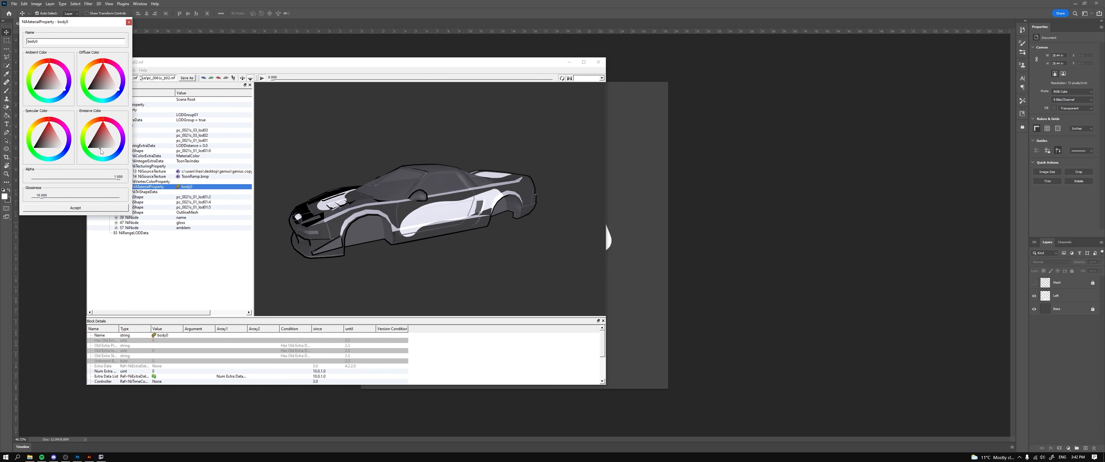
{"action": "left_click_drag", "start_coordinate": [427, 223], "coordinate": [424, 227]}
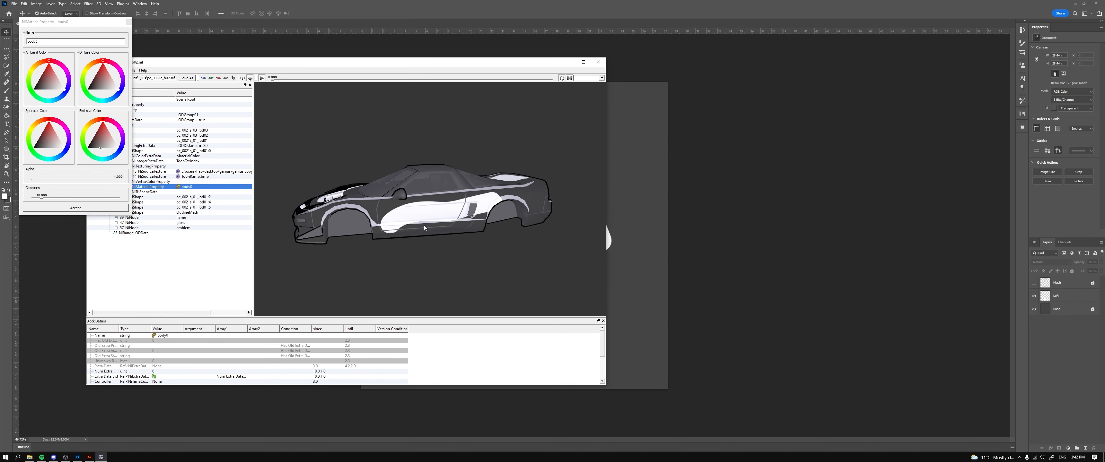
{"action": "mouse_move", "coordinate": [99, 151]}
{"action": "left_mouse_down"}
{"action": "mouse_move", "coordinate": [74, 152]}
{"action": "mouse_move", "coordinate": [101, 156]}
{"action": "left_mouse_up"}
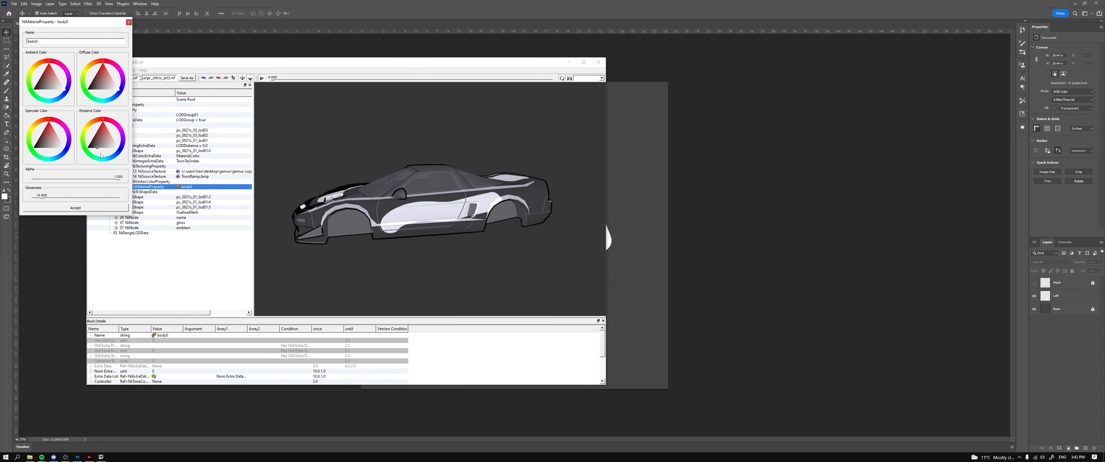
{"action": "left_click", "coordinate": [99, 208]}
Inspect the textured car from the front and sides, checking where the strokes fall on the bonnet and doors
{"action": "left_click_drag", "start_coordinate": [382, 262], "coordinate": [406, 286]}
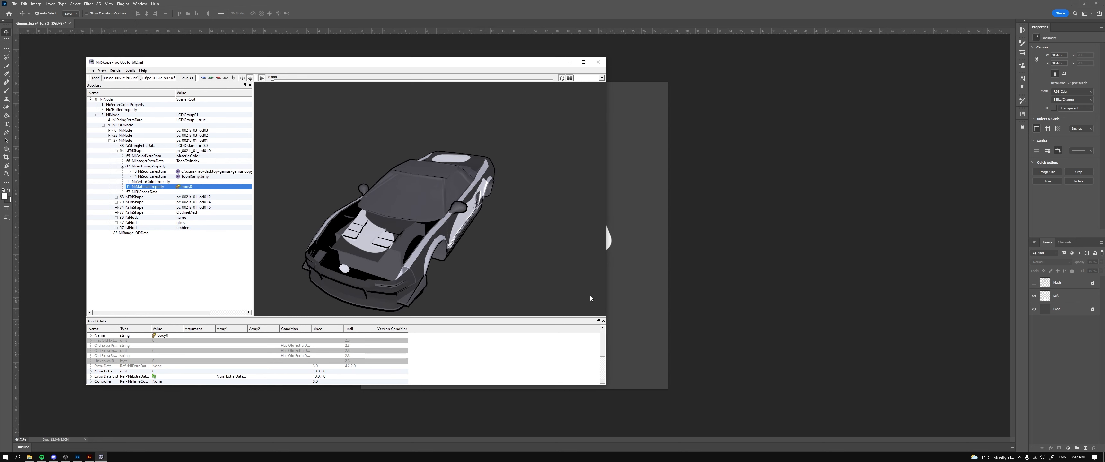
{"action": "left_click_drag", "start_coordinate": [451, 65], "coordinate": [414, 64]}
{"action": "scroll", "coordinate": [480, 229], "scroll_direction": "down", "scroll_amount": 5}
{"action": "left_click_drag", "start_coordinate": [482, 230], "coordinate": [355, 216]}
{"action": "left_click", "coordinate": [450, 235]}
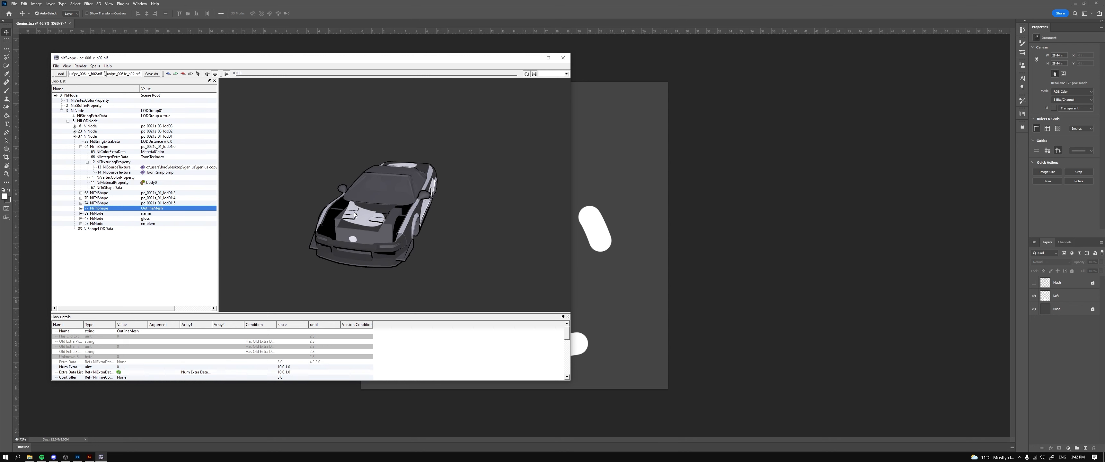
{"action": "left_click", "coordinate": [337, 212]}
{"action": "left_click", "coordinate": [463, 251]}
Switch back to Photoshop and show the Mesh layer over the painted strokes
{"action": "left_click", "coordinate": [701, 272]}
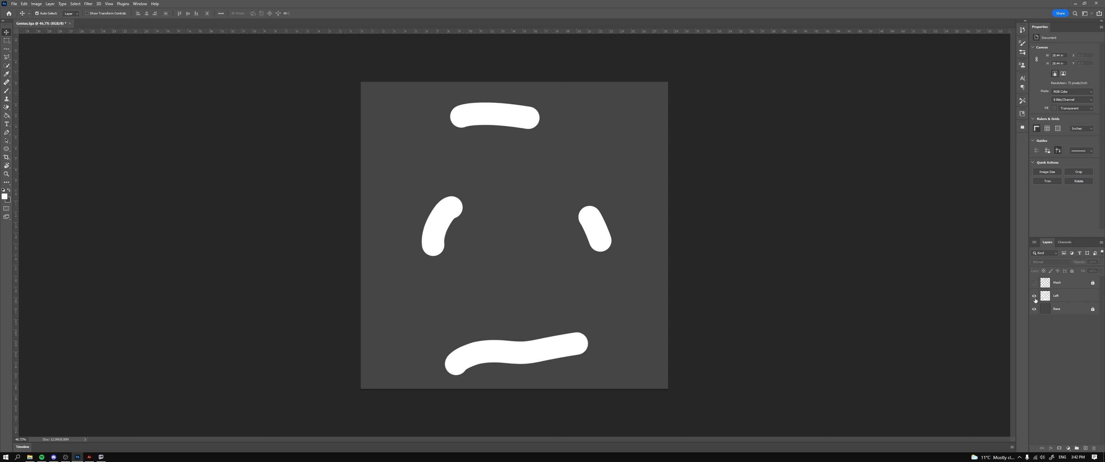
{"action": "left_click", "coordinate": [1033, 283]}
{"action": "scroll", "coordinate": [452, 237], "scroll_direction": "up", "scroll_amount": 4}
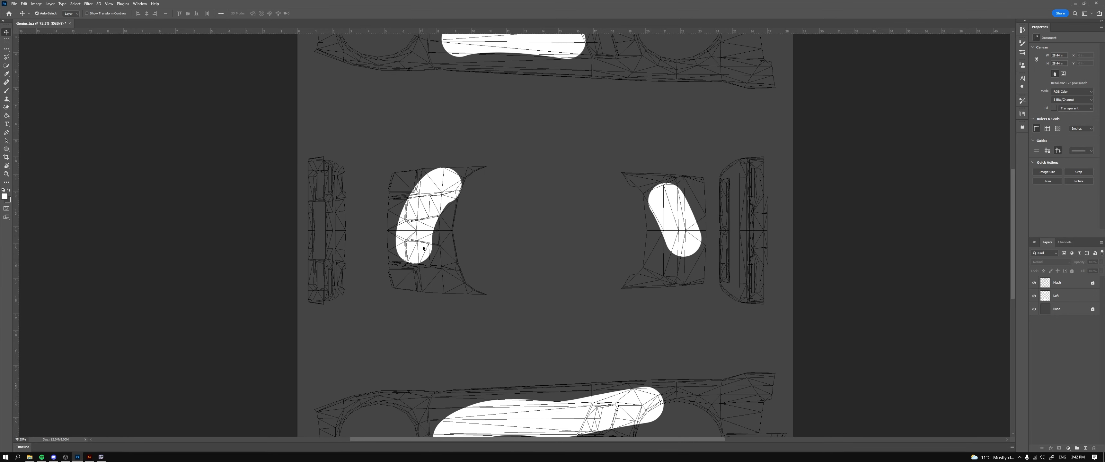
{"action": "scroll", "coordinate": [395, 263], "scroll_direction": "down", "scroll_amount": 3}
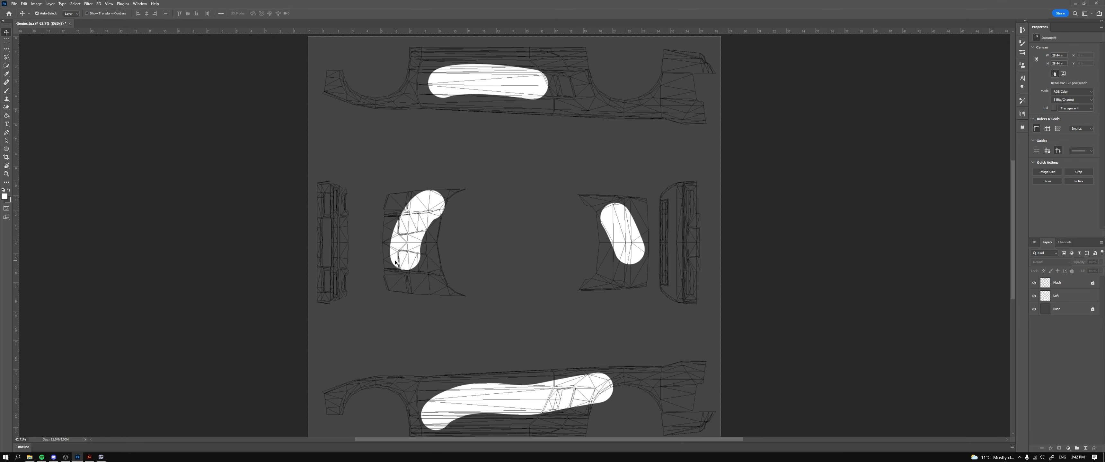
{"action": "scroll", "coordinate": [386, 193], "scroll_direction": "up", "scroll_amount": 3}
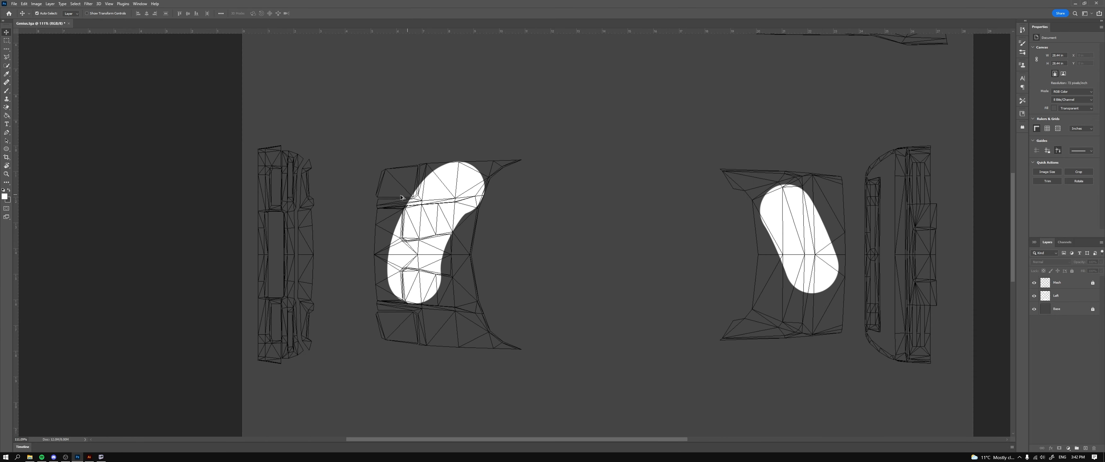
{"action": "scroll", "coordinate": [401, 197], "scroll_direction": "up", "scroll_amount": 1}
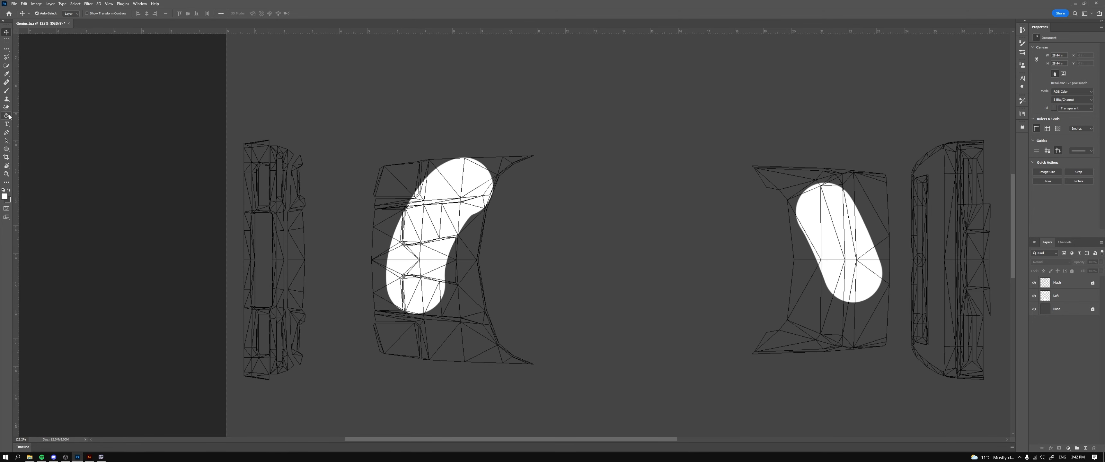
Set the foreground colour to pure red, ff0000
{"action": "left_click", "coordinate": [5, 195]}
{"action": "left_click", "coordinate": [970, 140]}
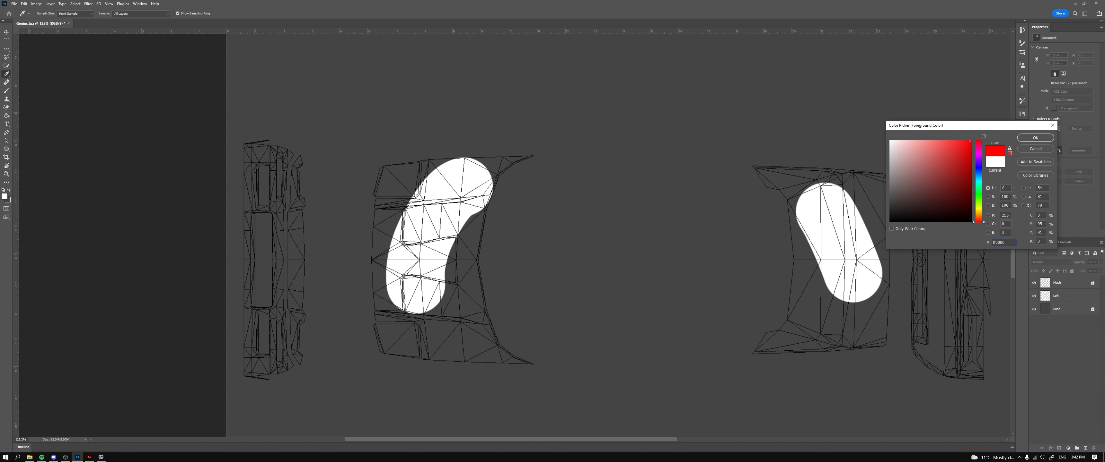
{"action": "left_click", "coordinate": [1025, 138]}
{"action": "key", "text": "v"}
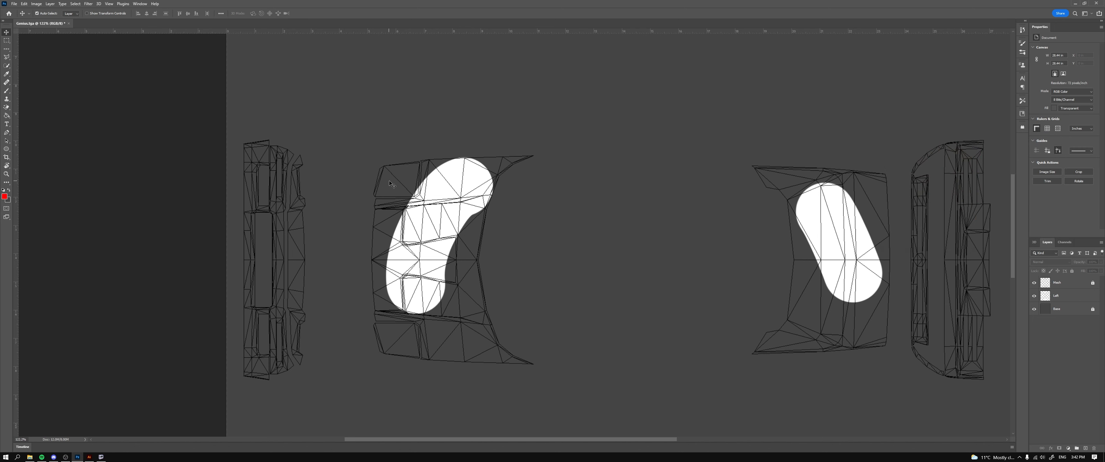
Paint a small red brush dot on each of the two headlight panels of the bonnet mesh, on the Left layer
{"action": "left_click", "coordinate": [6, 93]}
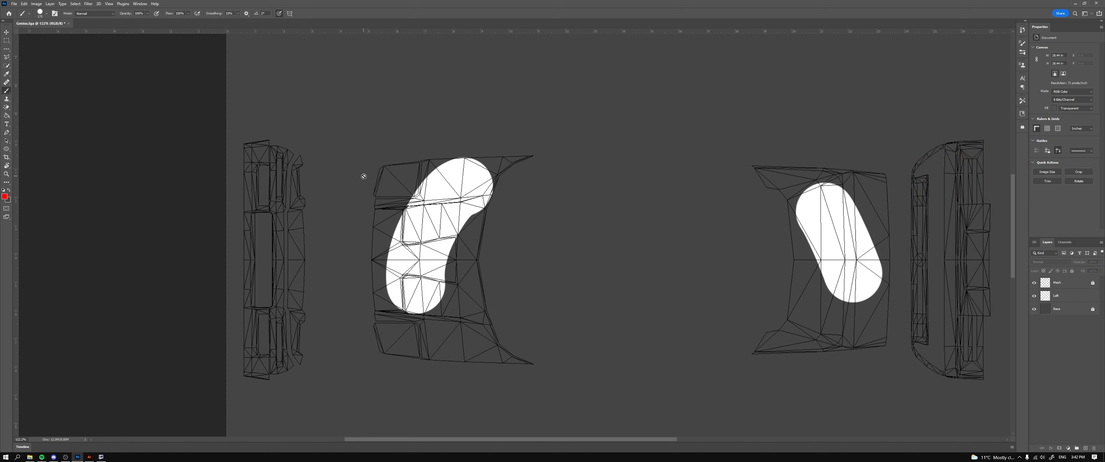
{"action": "left_click", "coordinate": [1063, 296]}
{"action": "key", "text": "bracketleft"}
{"action": "key", "text": "bracketleft"}
{"action": "key", "text": "bracketleft"}
{"action": "key", "text": "bracketleft"}
{"action": "key", "text": "bracketleft"}
{"action": "key", "text": "bracketleft"}
{"action": "key", "text": "bracketleft"}
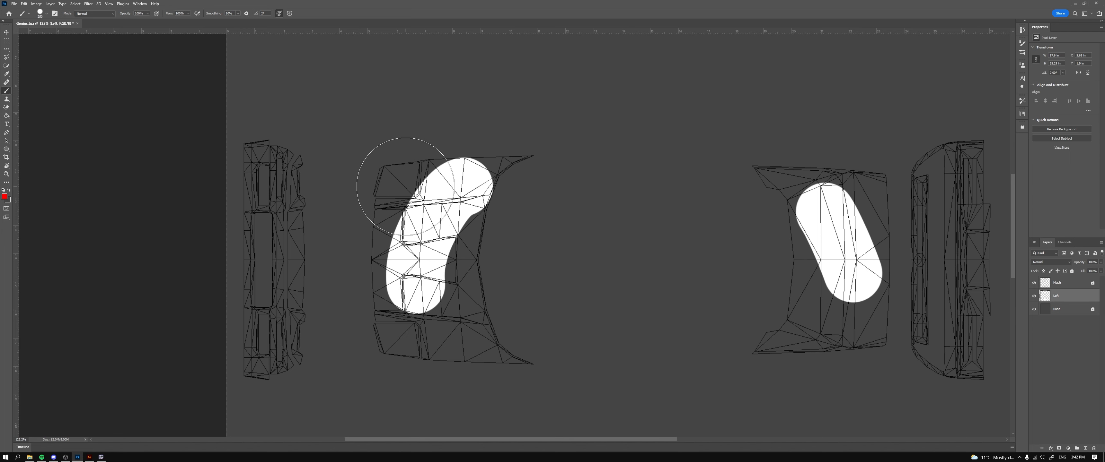
{"action": "key", "text": "bracketleft"}
{"action": "left_click", "coordinate": [398, 181]}
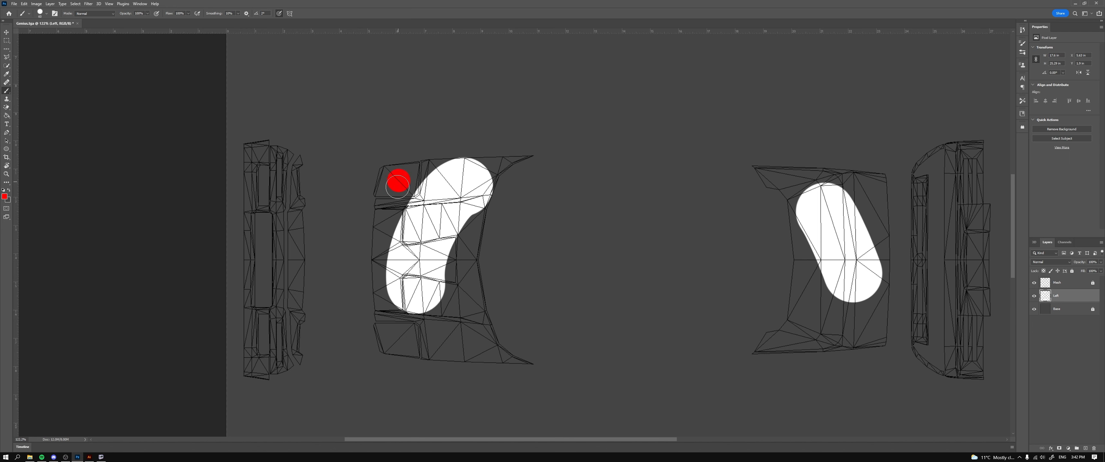
{"action": "left_click", "coordinate": [398, 337]}
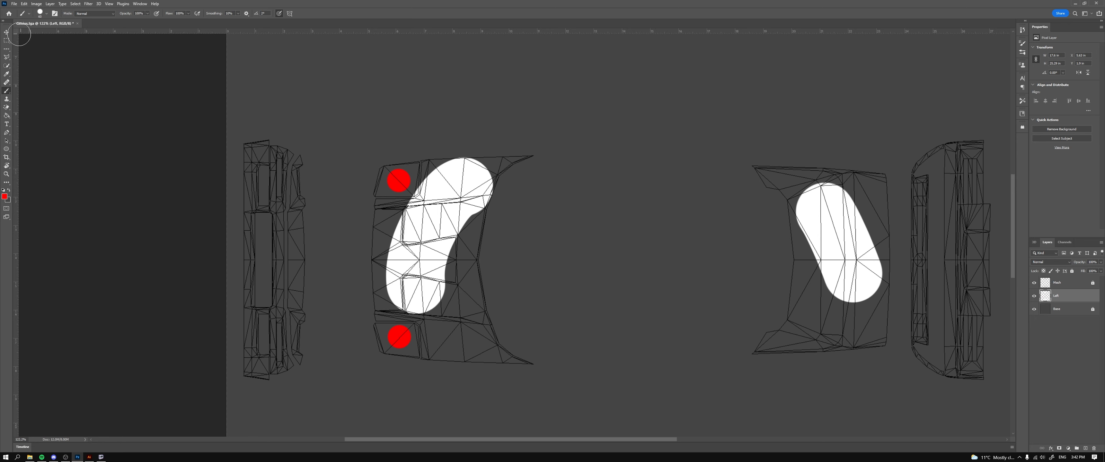
Switch to NifSkope, view the car from the front, and open the separate bonnet-part NIF from the Genius folder
{"action": "left_click", "coordinate": [99, 456]}
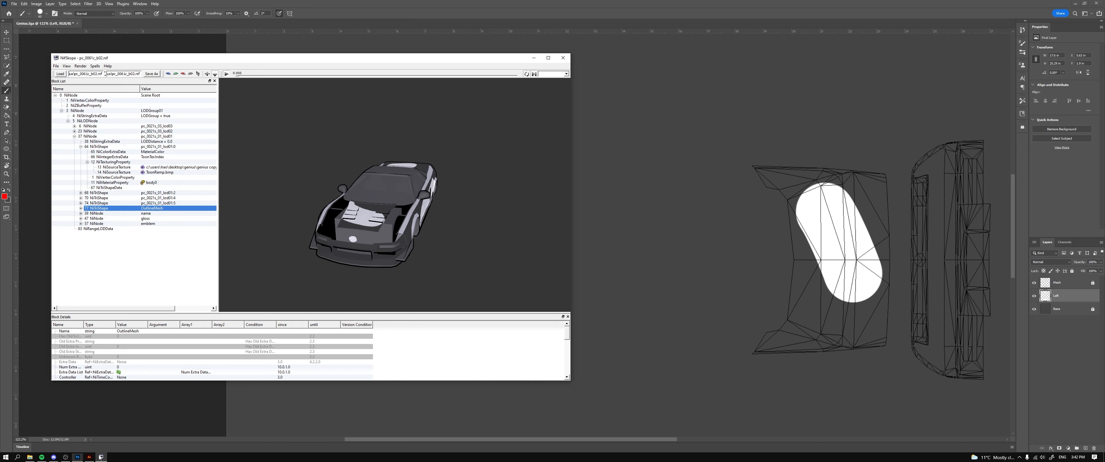
{"action": "left_click_drag", "start_coordinate": [343, 266], "coordinate": [393, 281]}
{"action": "scroll", "coordinate": [393, 280], "scroll_direction": "up", "scroll_amount": 2}
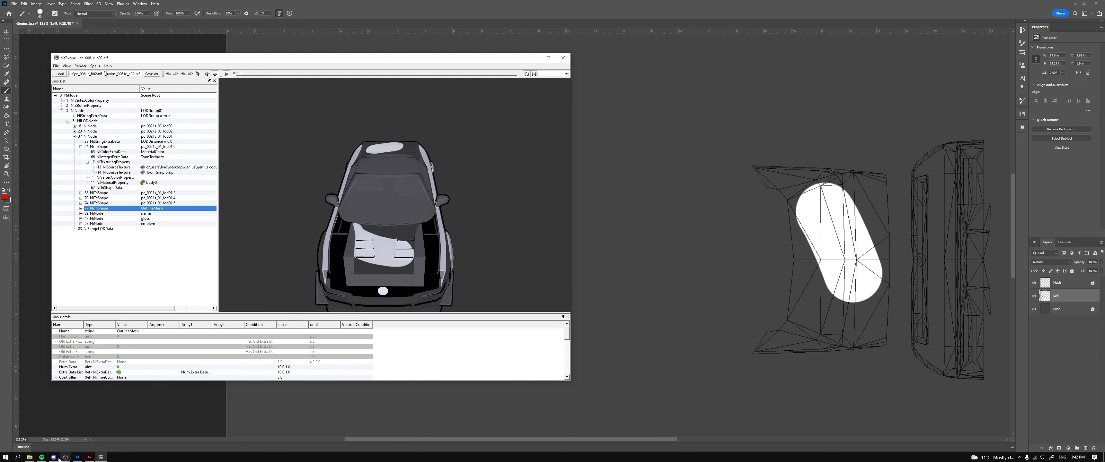
{"action": "left_click", "coordinate": [30, 458]}
{"action": "double_click", "coordinate": [271, 109]}
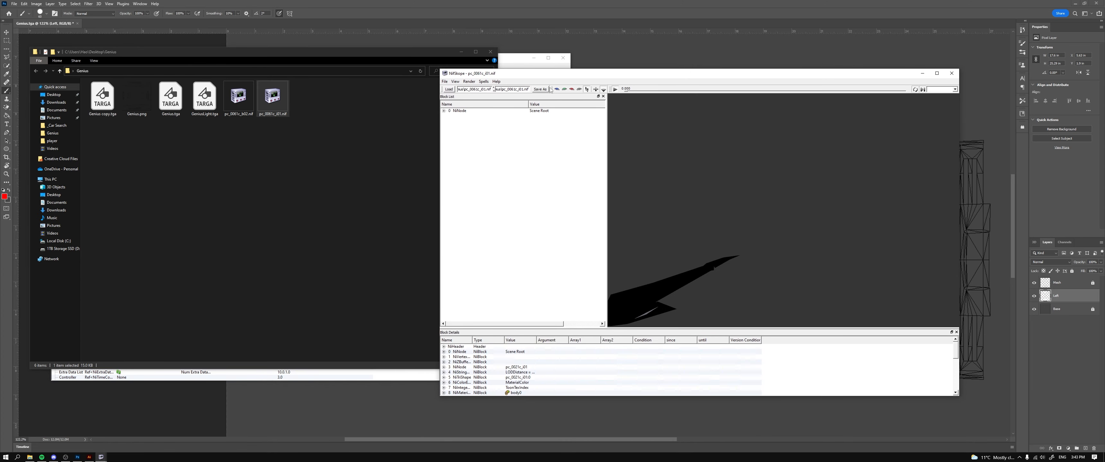
{"action": "left_click", "coordinate": [557, 90]}
{"action": "left_click_drag", "start_coordinate": [720, 240], "coordinate": [836, 205]}
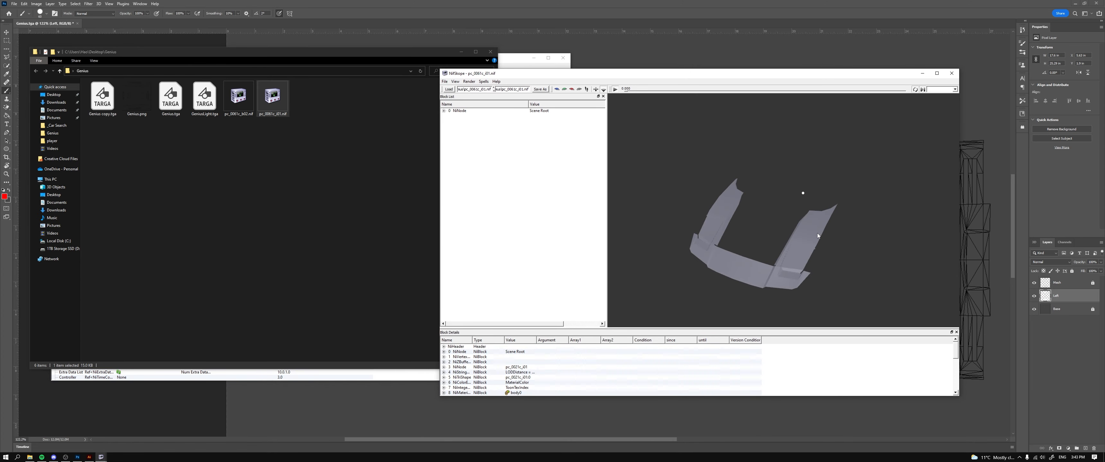
{"action": "left_click", "coordinate": [799, 284]}
Copy the bonnet part's root node branch, close that model, and paste the branch into the car model's scene
{"action": "left_click", "coordinate": [459, 111]}
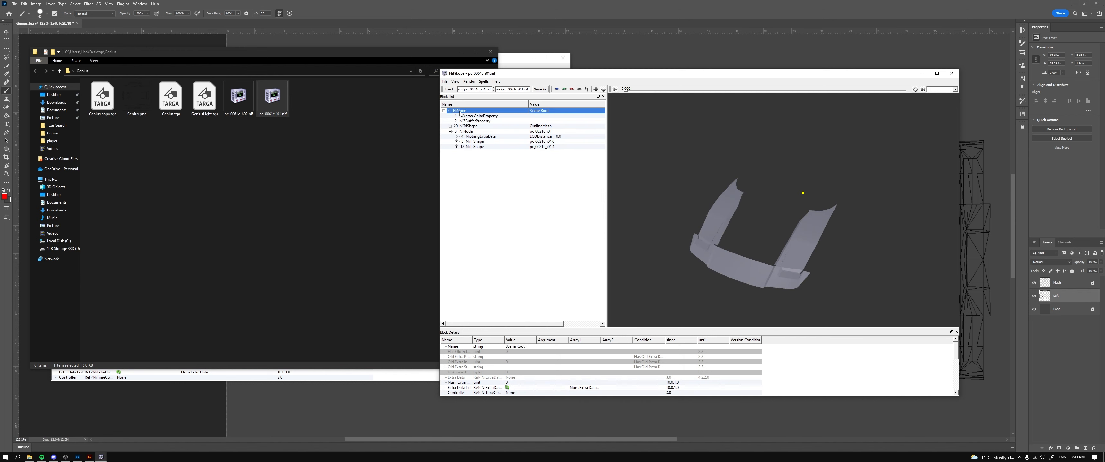
{"action": "left_click", "coordinate": [951, 73]}
{"action": "left_click", "coordinate": [532, 172]}
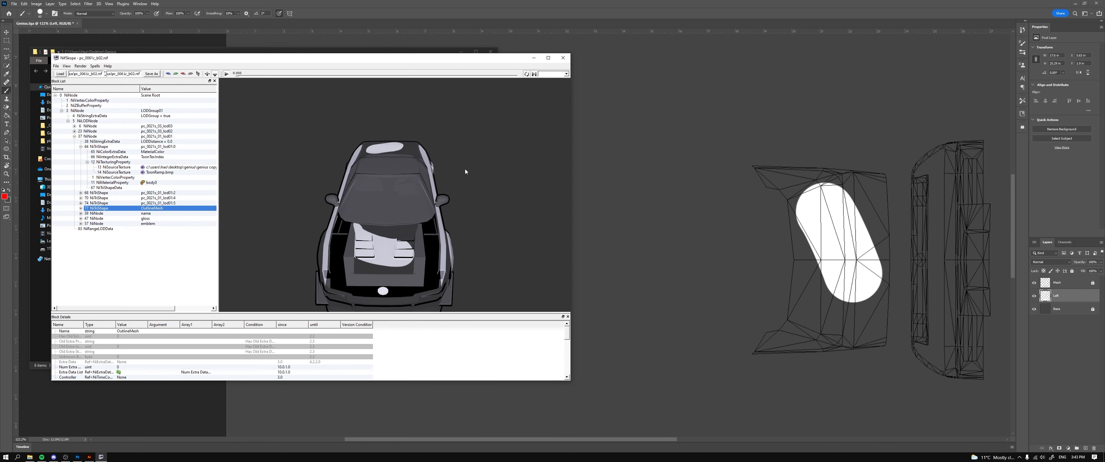
{"action": "left_click", "coordinate": [69, 96]}
{"action": "key", "text": "ctrl+v"}
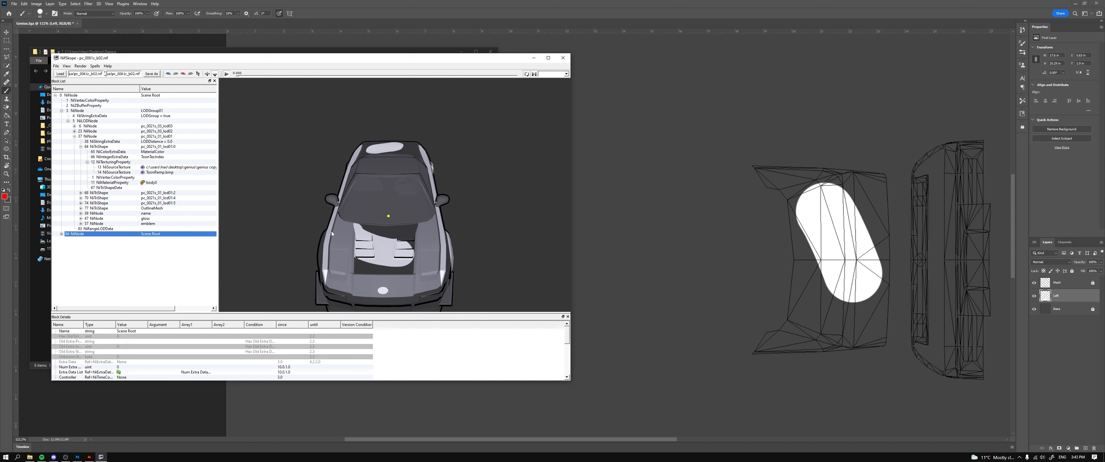
Set the first source texture of the pasted bonnet shape to Genius copy.tga
{"action": "left_click", "coordinate": [423, 273]}
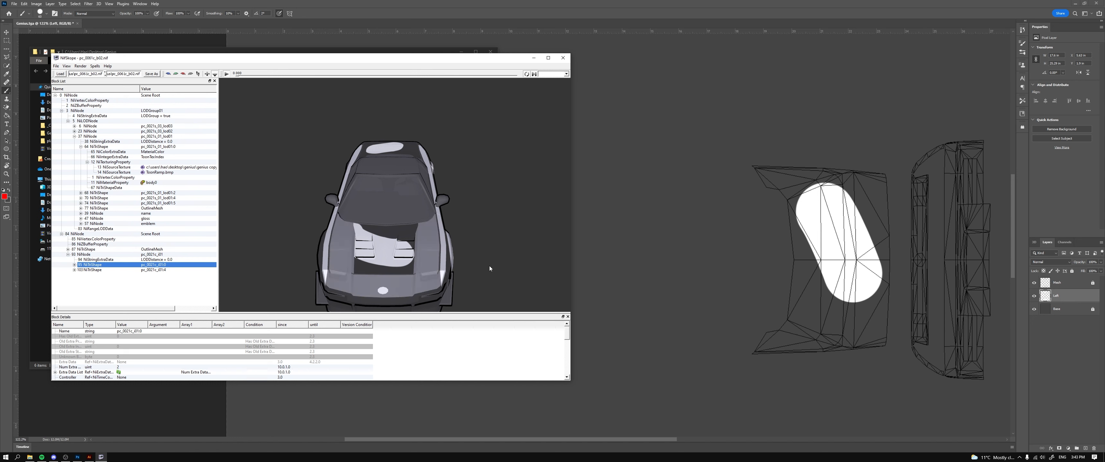
{"action": "left_click", "coordinate": [336, 240]}
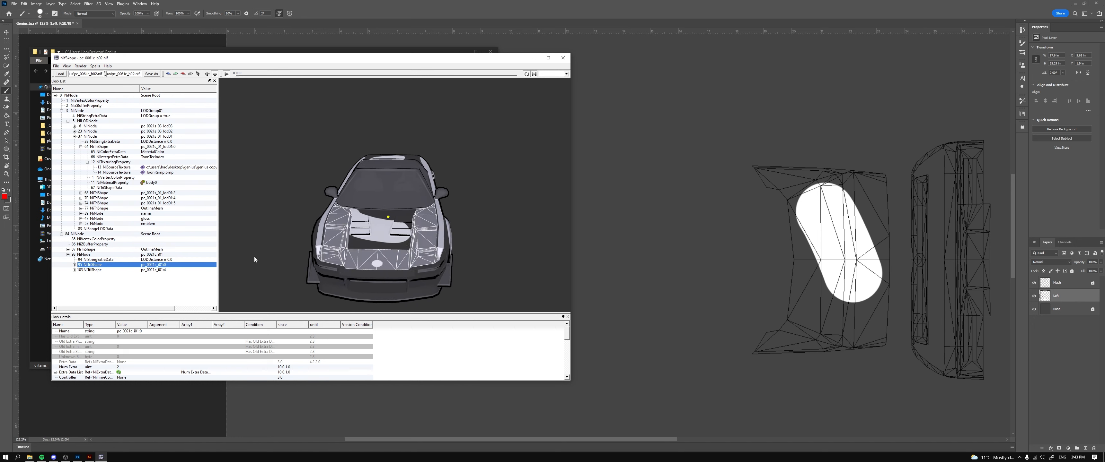
{"action": "left_click_drag", "start_coordinate": [525, 254], "coordinate": [447, 283]}
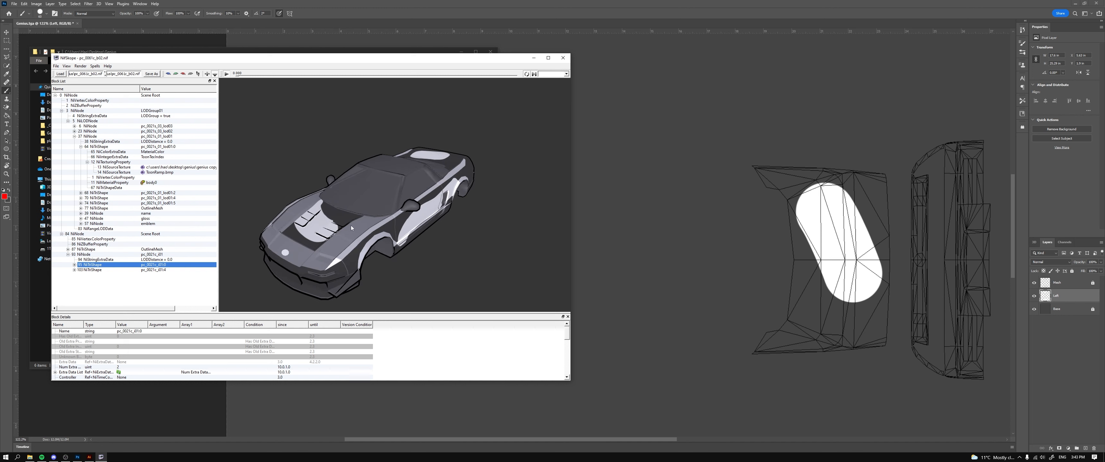
{"action": "left_click_drag", "start_coordinate": [351, 227], "coordinate": [425, 283]}
{"action": "left_click", "coordinate": [74, 264]}
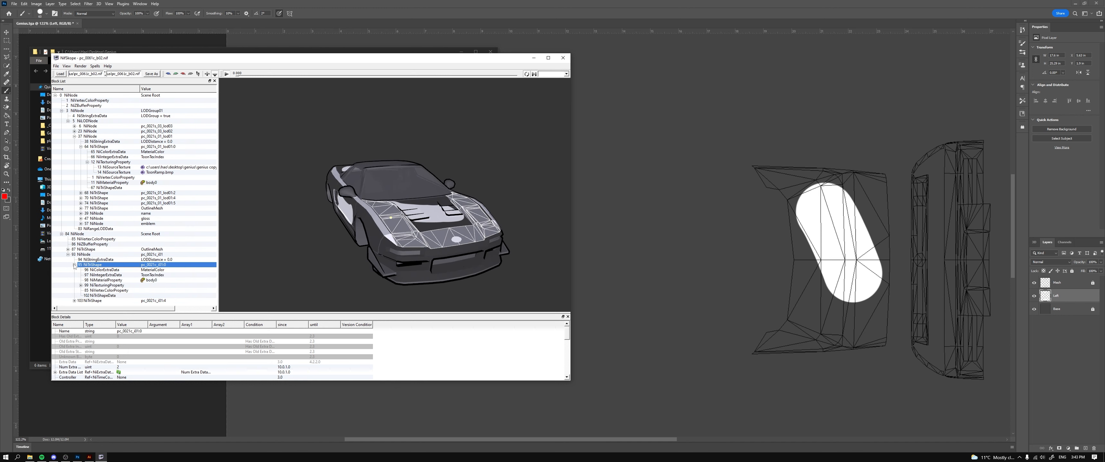
{"action": "left_click", "coordinate": [80, 286]}
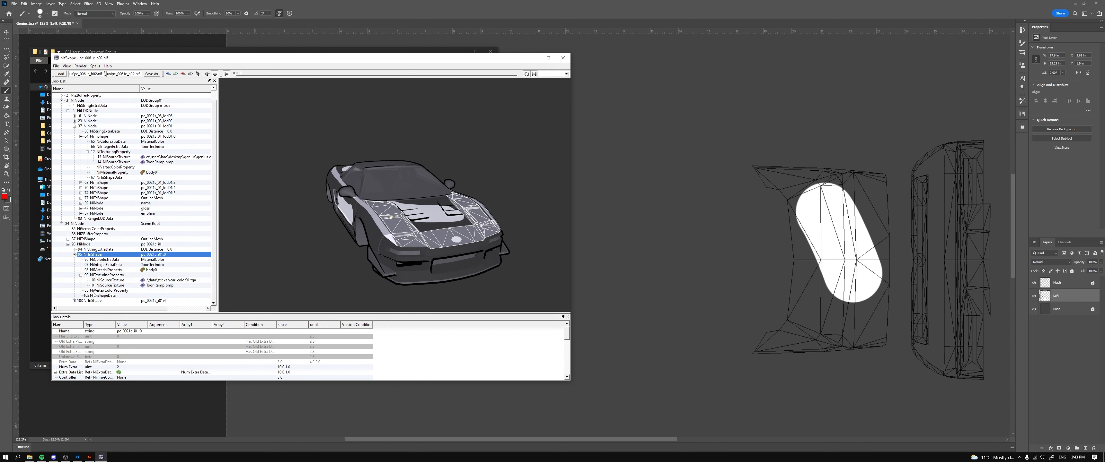
{"action": "double_click", "coordinate": [142, 282]}
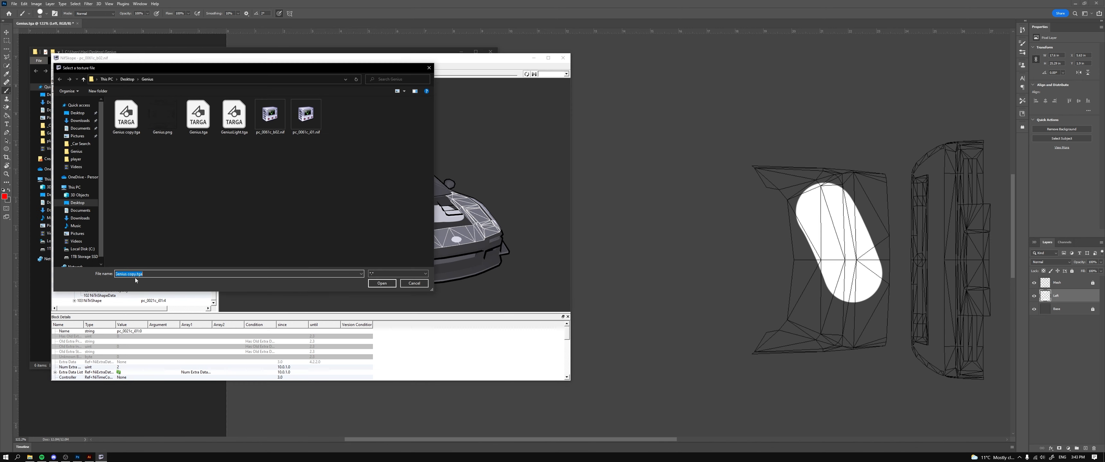
{"action": "left_click", "coordinate": [127, 131]}
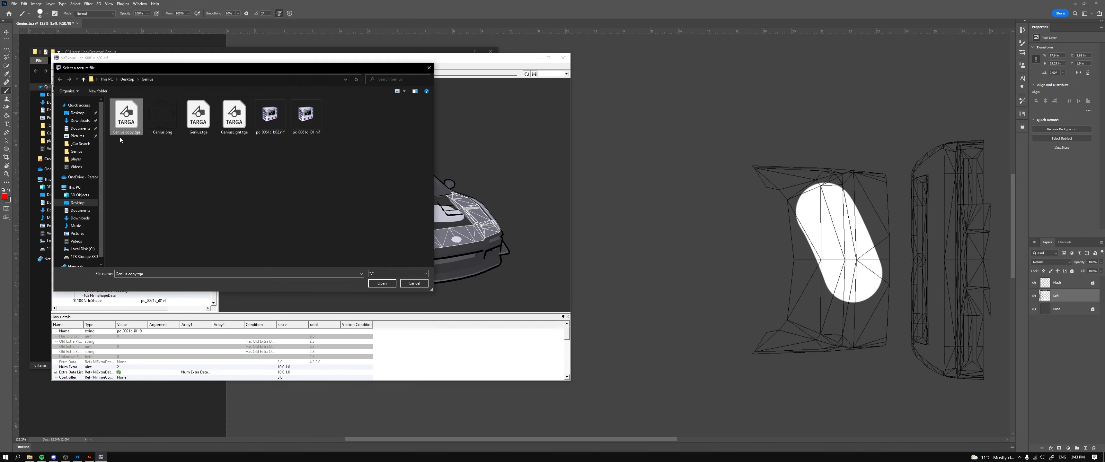
{"action": "left_click", "coordinate": [382, 283]}
Switch to Photoshop, hide the Mesh layer, and save a copy of the texture over Genius copy.tga
{"action": "key", "text": "alt+Tab"}
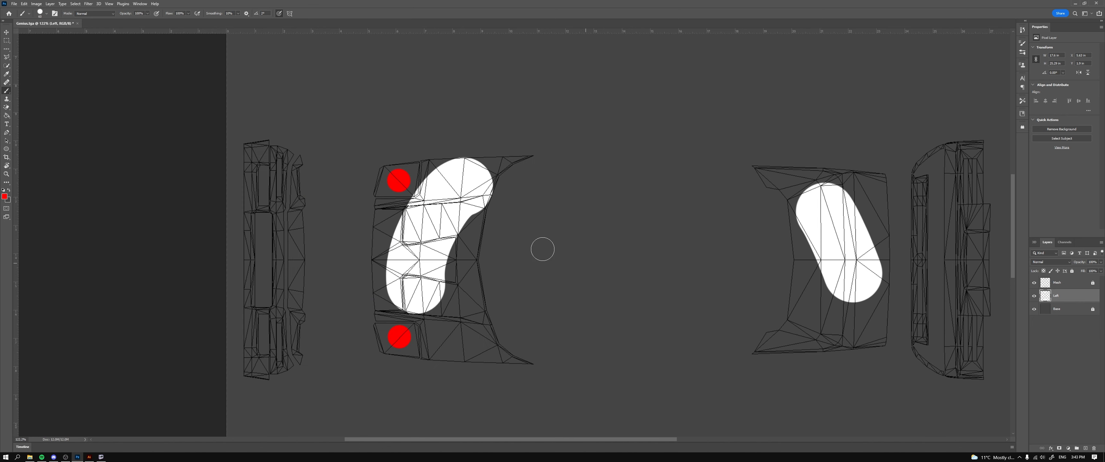
{"action": "left_click", "coordinate": [9, 32]}
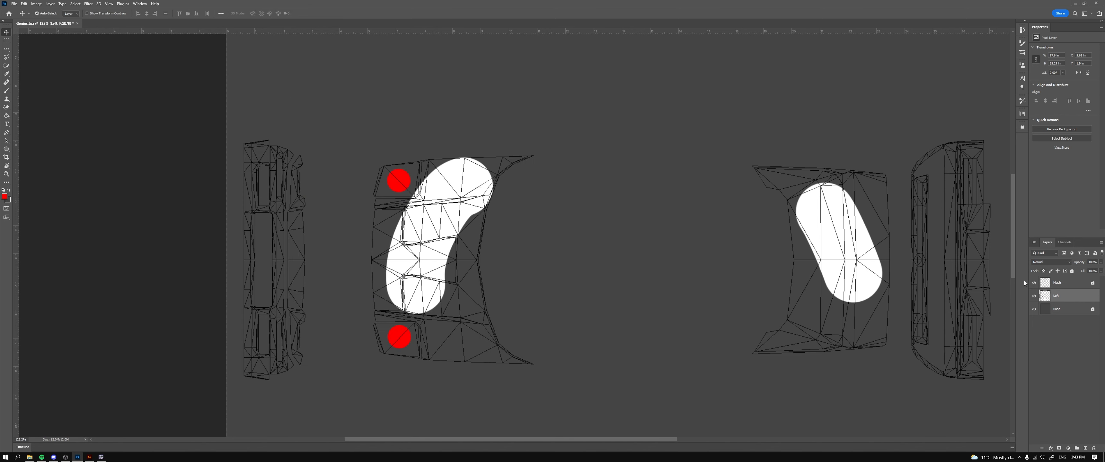
{"action": "left_click", "coordinate": [1033, 283]}
{"action": "left_click", "coordinate": [16, 4]}
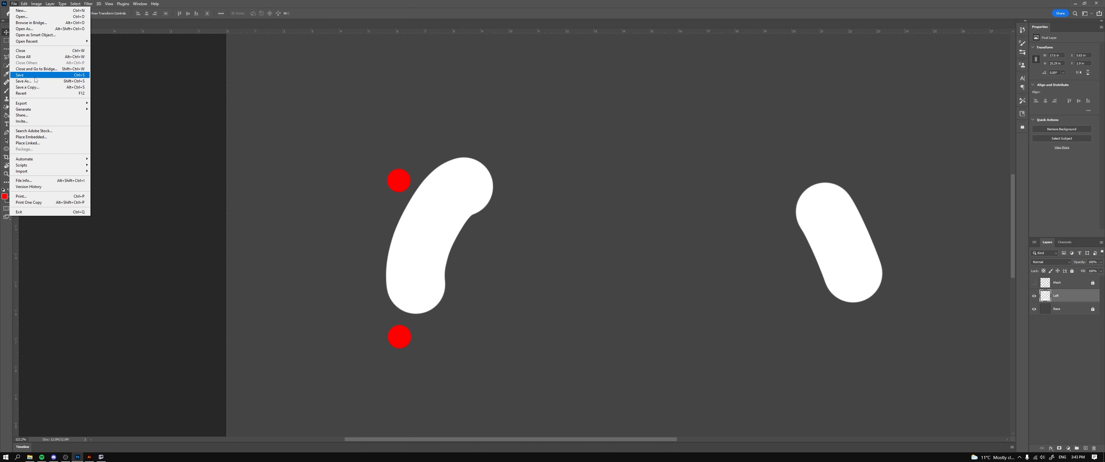
{"action": "mouse_move", "coordinate": [65, 103]}
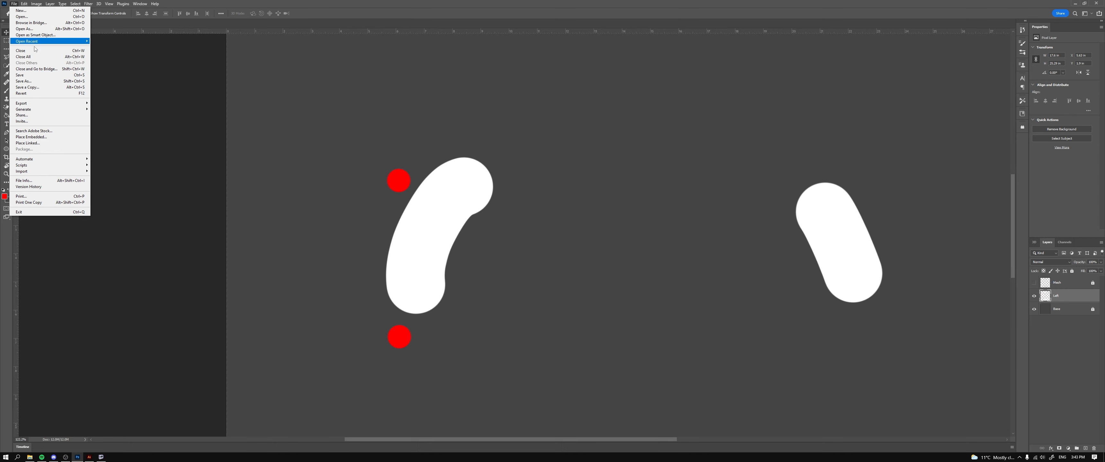
{"action": "left_click", "coordinate": [27, 87]}
{"action": "left_click", "coordinate": [377, 237]}
{"action": "left_click", "coordinate": [377, 237]}
{"action": "double_click", "coordinate": [375, 84]}
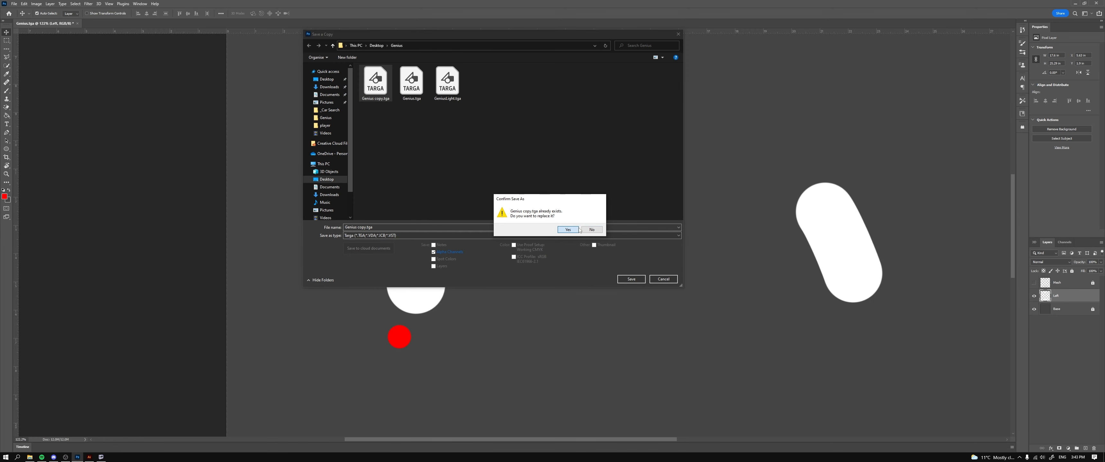
{"action": "left_click", "coordinate": [567, 230]}
{"action": "key", "text": "Return"}
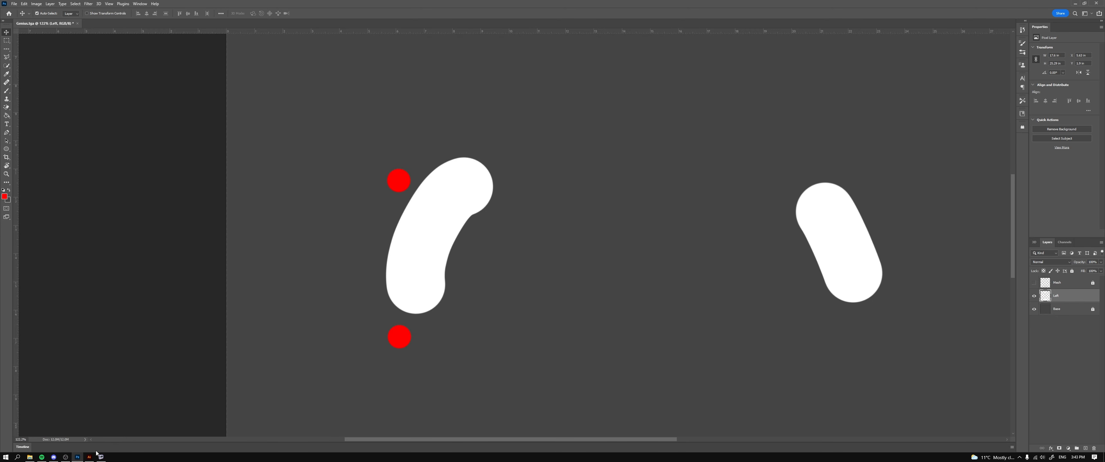
Switch to NifSkope, adjust the pasted bonnet part's material emissive colour to a neutral grey, and check the car from the side
{"action": "left_click", "coordinate": [101, 457]}
{"action": "left_click_drag", "start_coordinate": [366, 288], "coordinate": [400, 267]}
{"action": "left_click", "coordinate": [392, 243]}
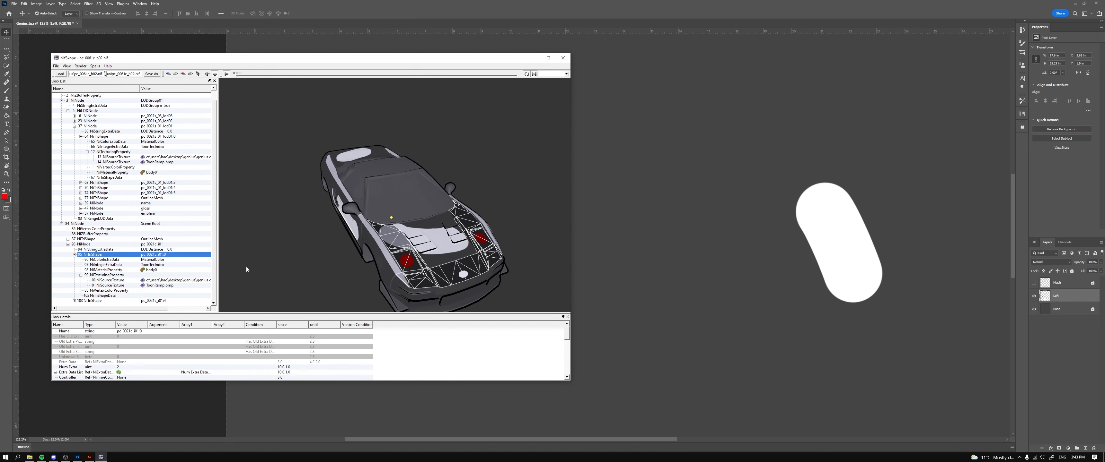
{"action": "double_click", "coordinate": [146, 270]}
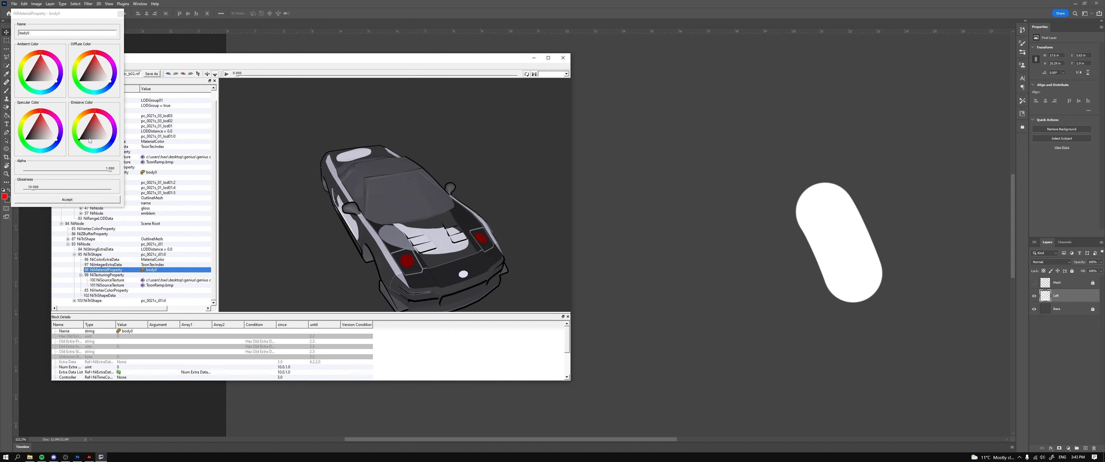
{"action": "left_click_drag", "start_coordinate": [89, 140], "coordinate": [91, 149]}
{"action": "left_click_drag", "start_coordinate": [240, 221], "coordinate": [371, 183]}
{"action": "left_click", "coordinate": [88, 200]}
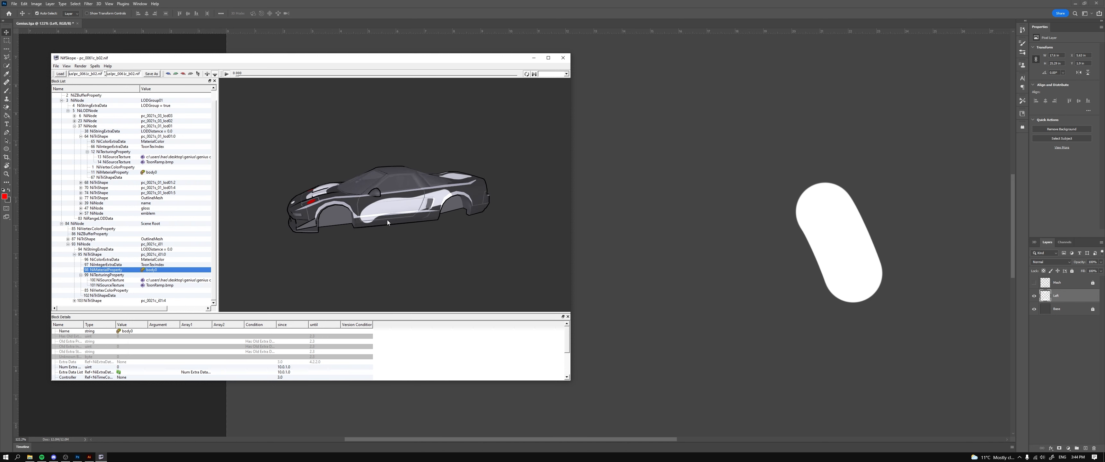
{"action": "left_click_drag", "start_coordinate": [387, 222], "coordinate": [407, 254]}
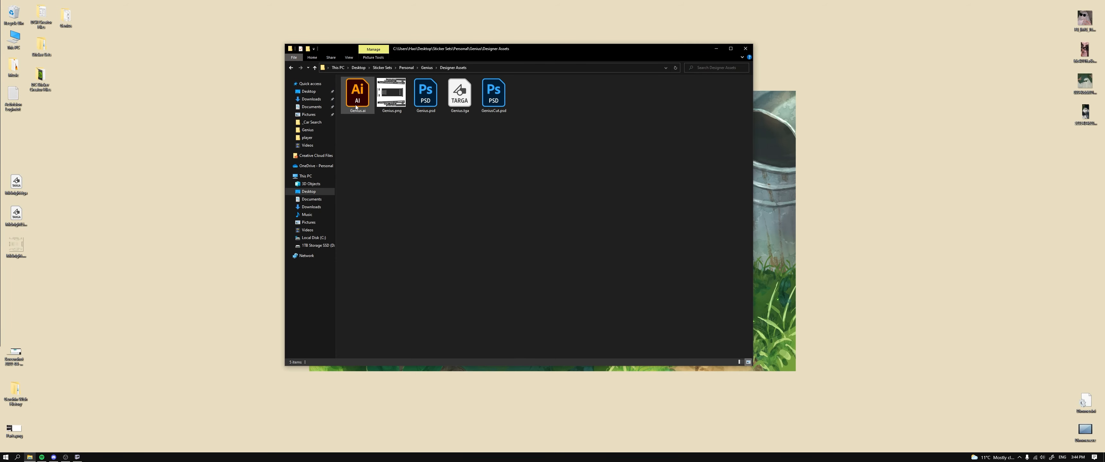
Open Genius.psd from the Designer Assets folder in Photoshop and examine the sticker layout over the car mesh
{"action": "double_click", "coordinate": [430, 107]}
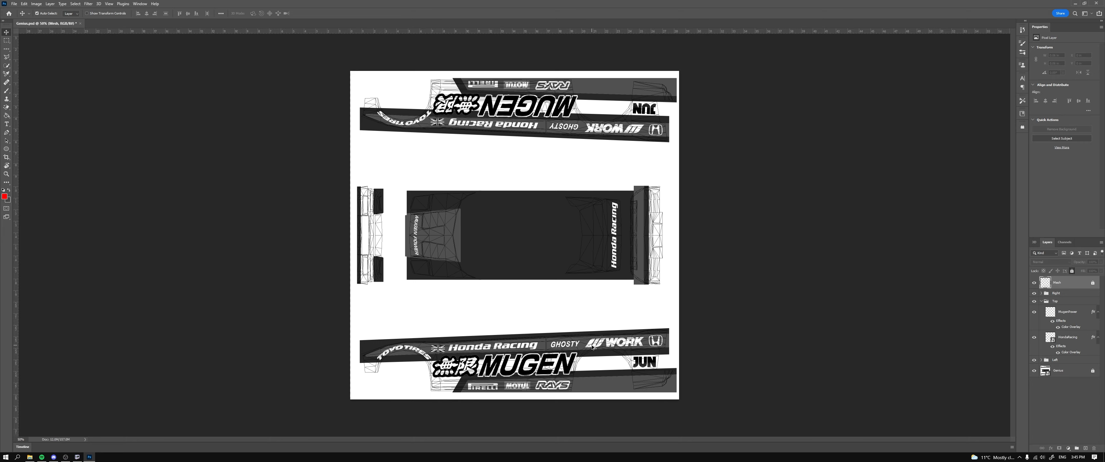
{"action": "key", "text": "ctrl+plus"}
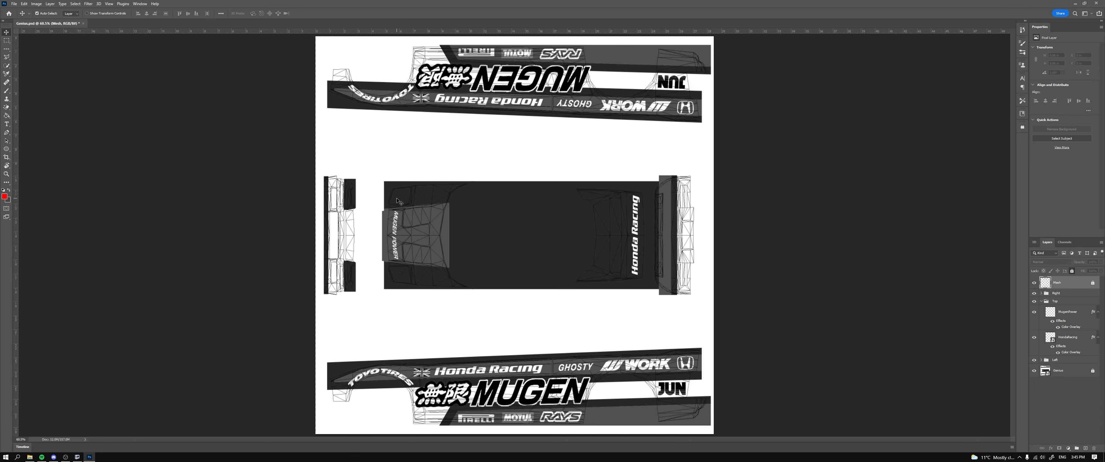
{"action": "scroll", "coordinate": [397, 201], "scroll_direction": "up", "scroll_amount": 3}
{"action": "scroll", "coordinate": [431, 287], "scroll_direction": "down", "scroll_amount": 2}
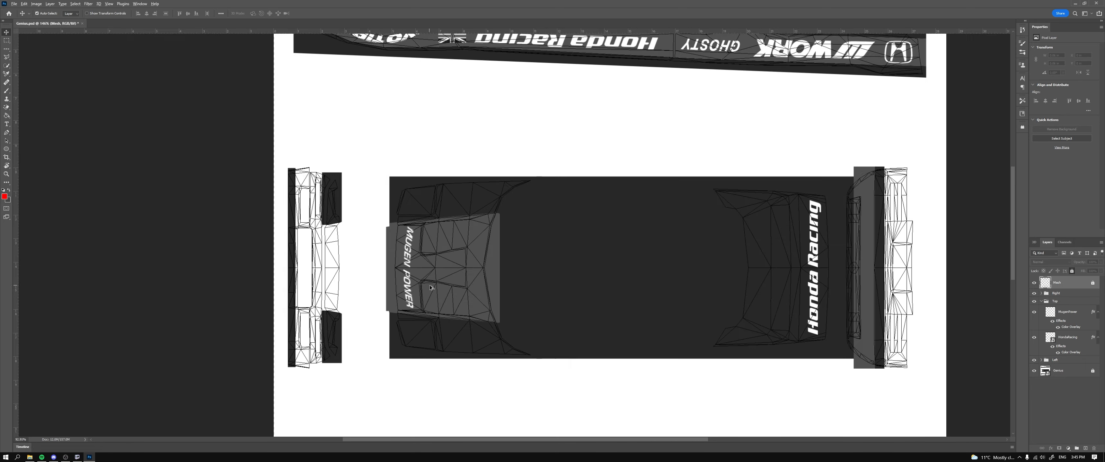
{"action": "scroll", "coordinate": [431, 287], "scroll_direction": "down", "scroll_amount": 3}
{"action": "scroll", "coordinate": [403, 122], "scroll_direction": "down", "scroll_amount": 3}
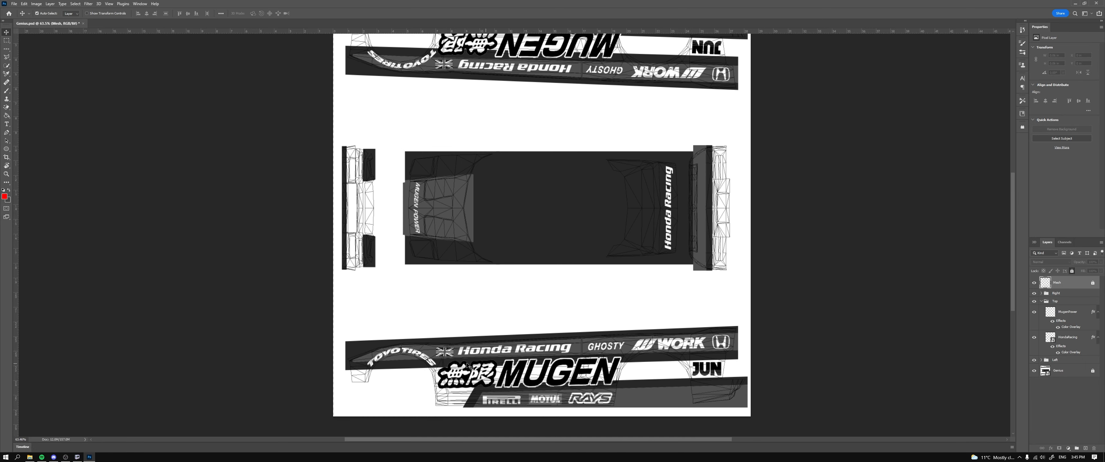
{"action": "scroll", "coordinate": [570, 377], "scroll_direction": "down", "scroll_amount": 3}
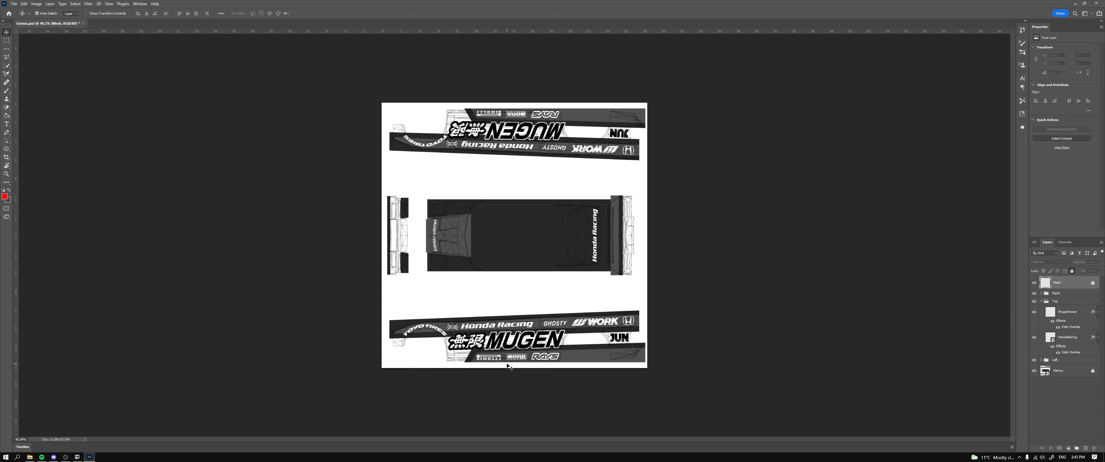
Hide the Mesh layer to show the full livery design on its own
{"action": "scroll", "coordinate": [511, 369], "scroll_direction": "up", "scroll_amount": 3}
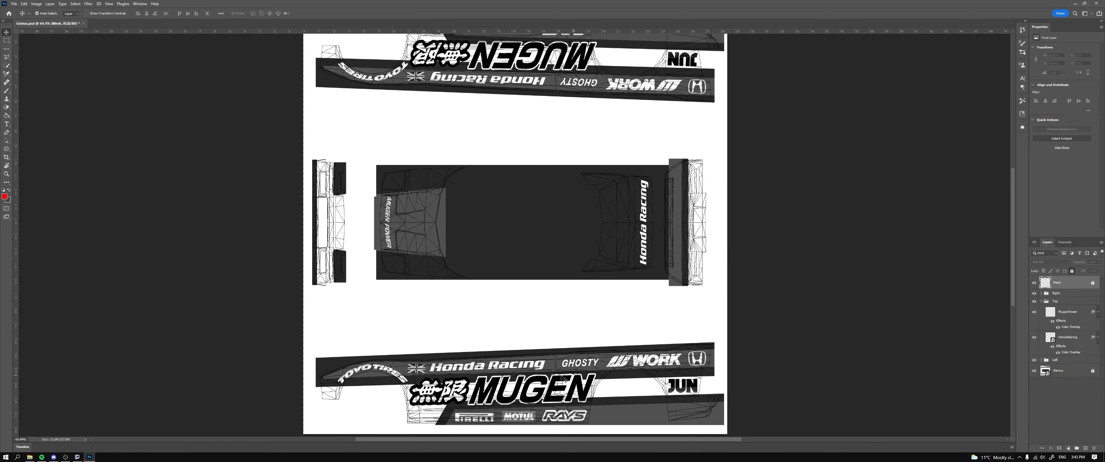
{"action": "left_click", "coordinate": [1034, 283]}
{"action": "scroll", "coordinate": [586, 318], "scroll_direction": "down", "scroll_amount": 2}
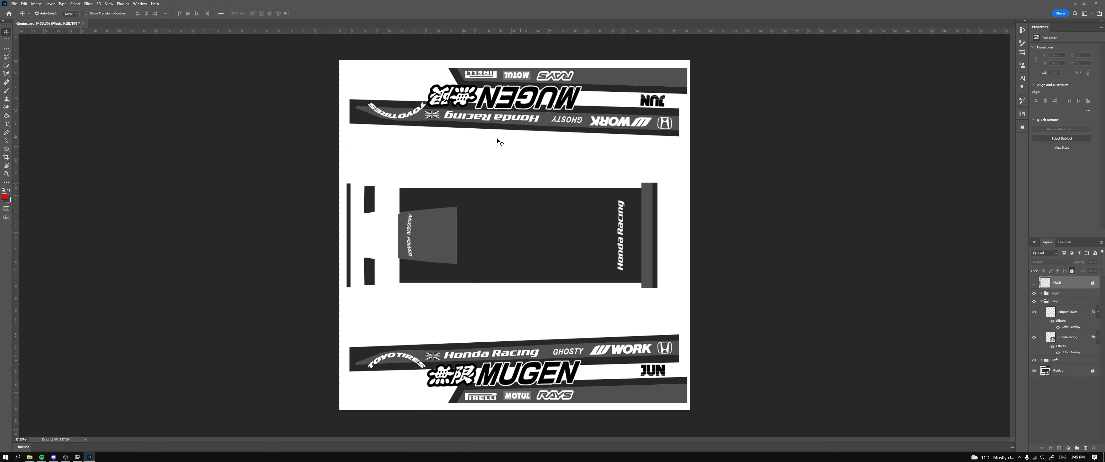
{"action": "left_click", "coordinate": [14, 4]}
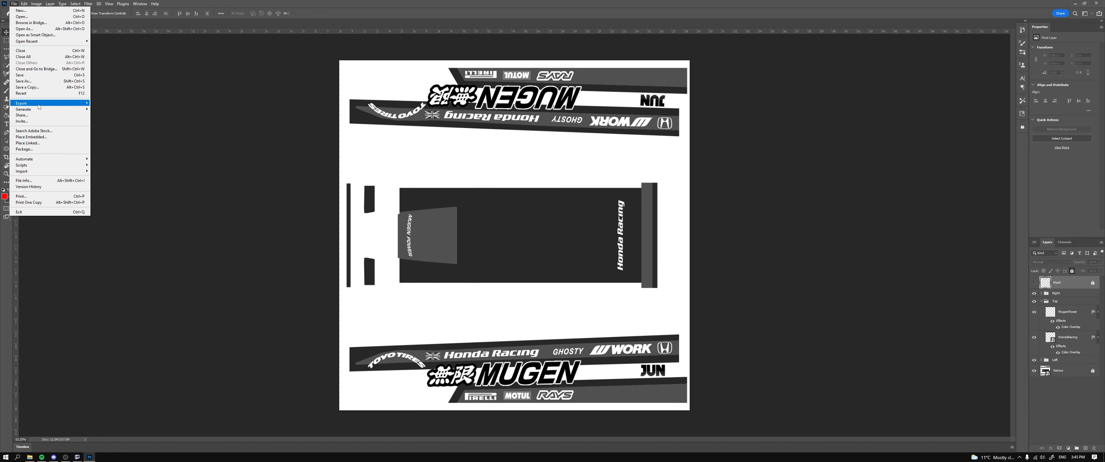
{"action": "mouse_move", "coordinate": [64, 103]}
{"action": "left_click", "coordinate": [104, 109]}
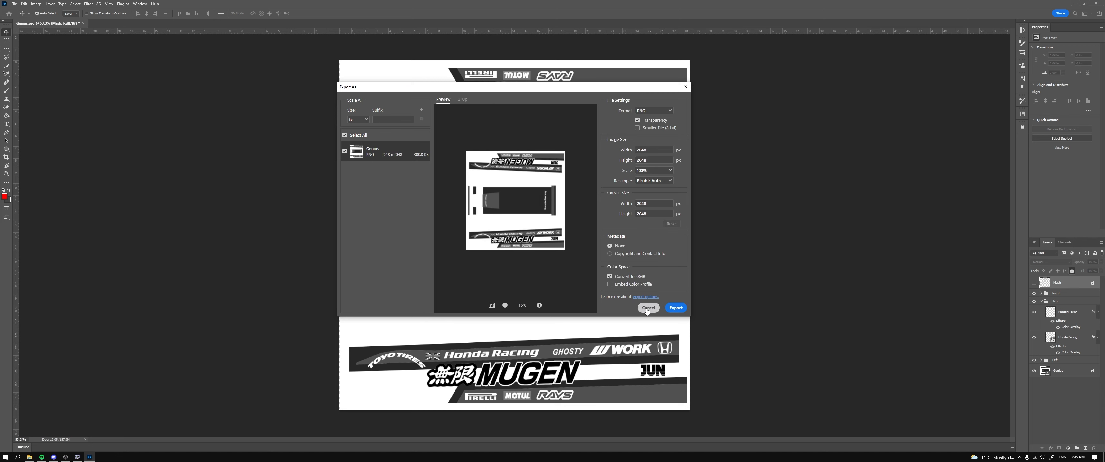
{"action": "left_click", "coordinate": [647, 308]}
Switch to the Designer Assets folder, preview Genius.png in the Photos viewer, and close the preview
{"action": "left_click", "coordinate": [30, 457]}
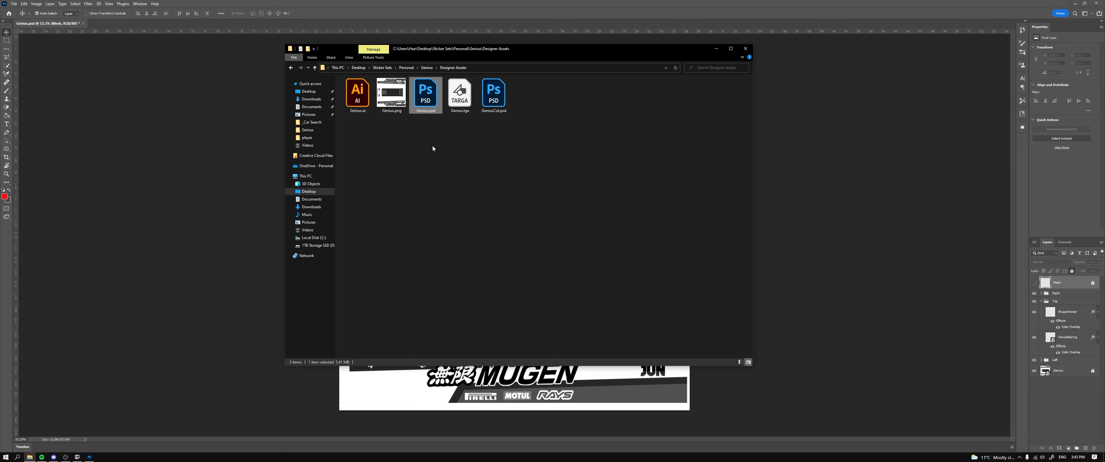
{"action": "double_click", "coordinate": [392, 93]}
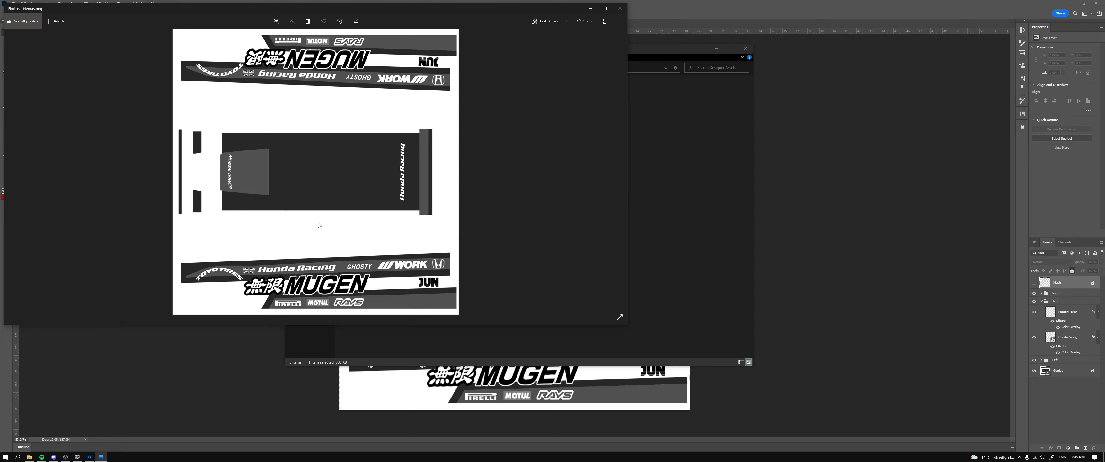
{"action": "left_click", "coordinate": [620, 8]}
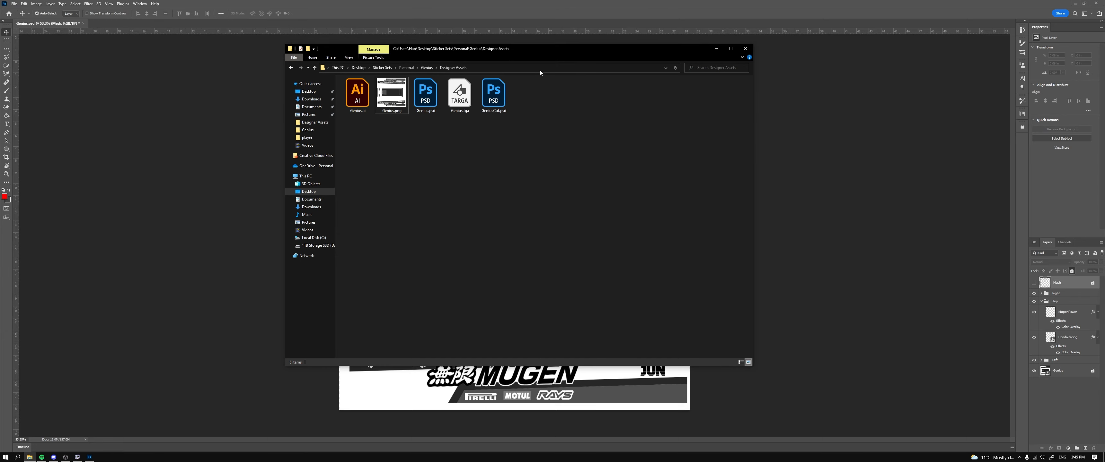
Move the Designer Assets window aside and open Genius.png with Adobe Photoshop 2022
{"action": "left_click_drag", "start_coordinate": [537, 54], "coordinate": [596, 88]}
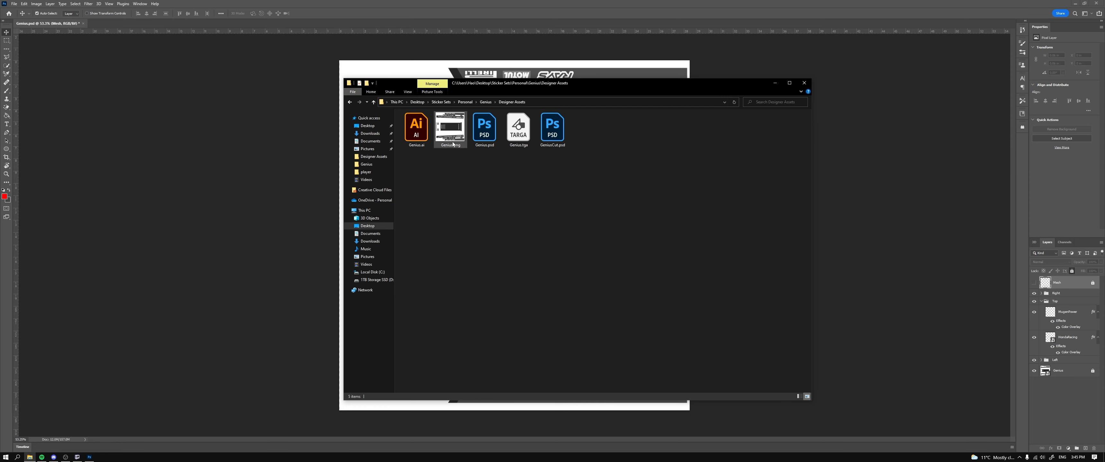
{"action": "left_click_drag", "start_coordinate": [508, 86], "coordinate": [706, 66]}
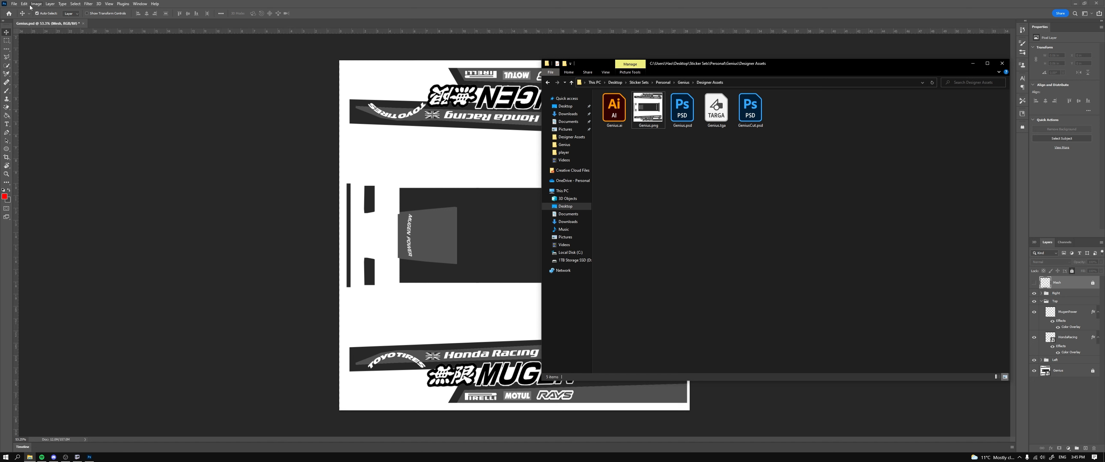
{"action": "right_click", "coordinate": [651, 112]}
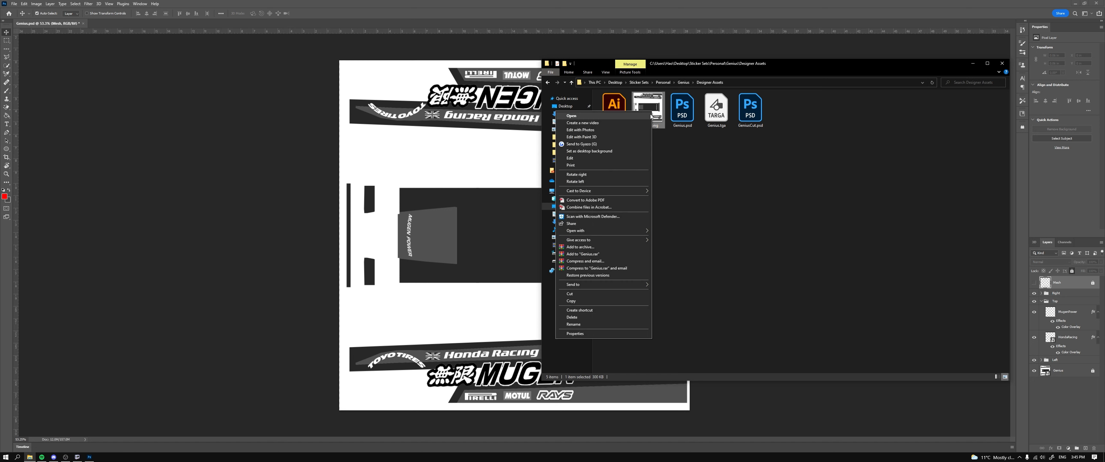
{"action": "mouse_move", "coordinate": [622, 232]}
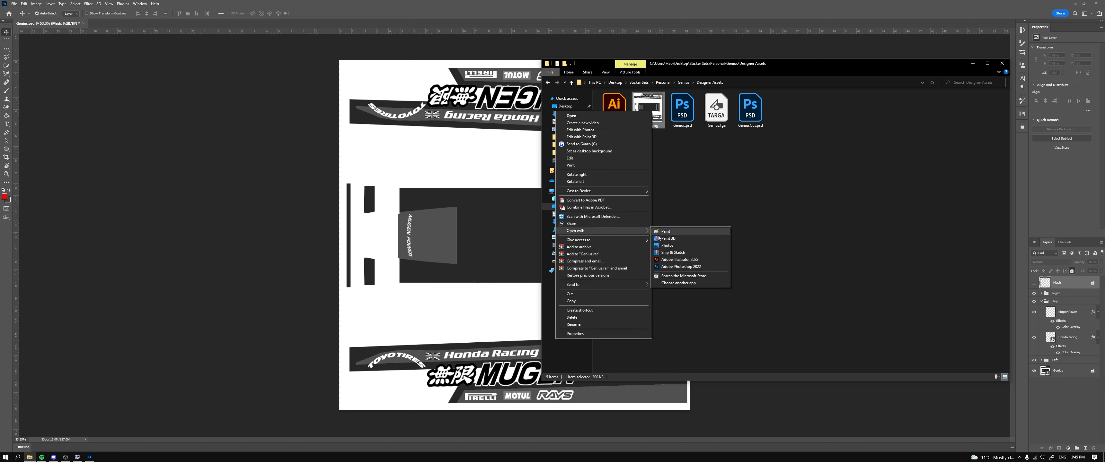
{"action": "left_click", "coordinate": [680, 267]}
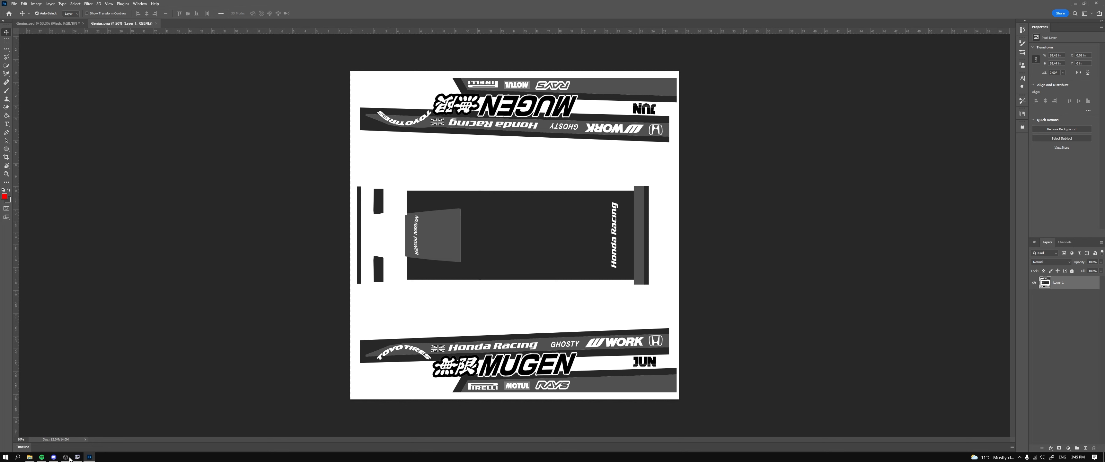
Try to place GeniusMesh.png from the Genius folder over the Genius.png artwork
{"action": "left_click", "coordinate": [30, 458]}
{"action": "left_click", "coordinate": [660, 184]}
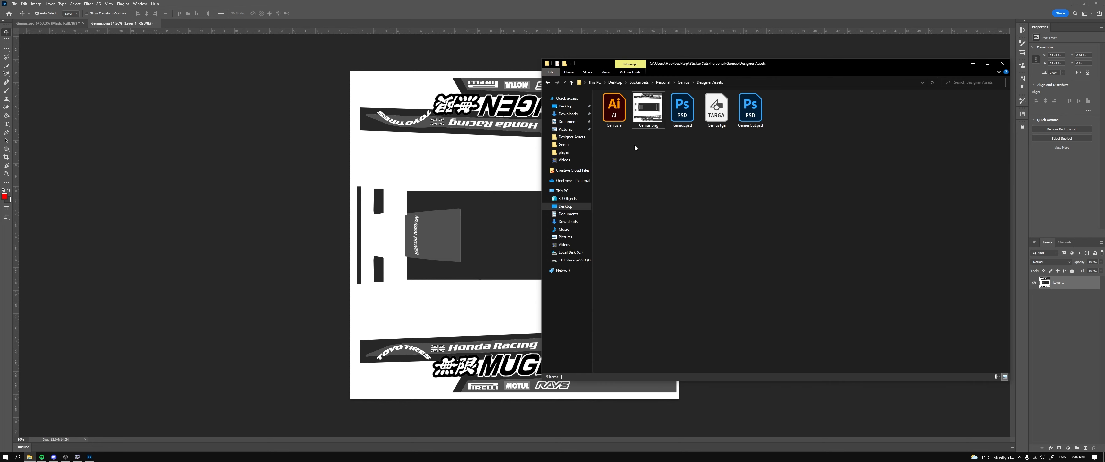
{"action": "left_click", "coordinate": [682, 82]}
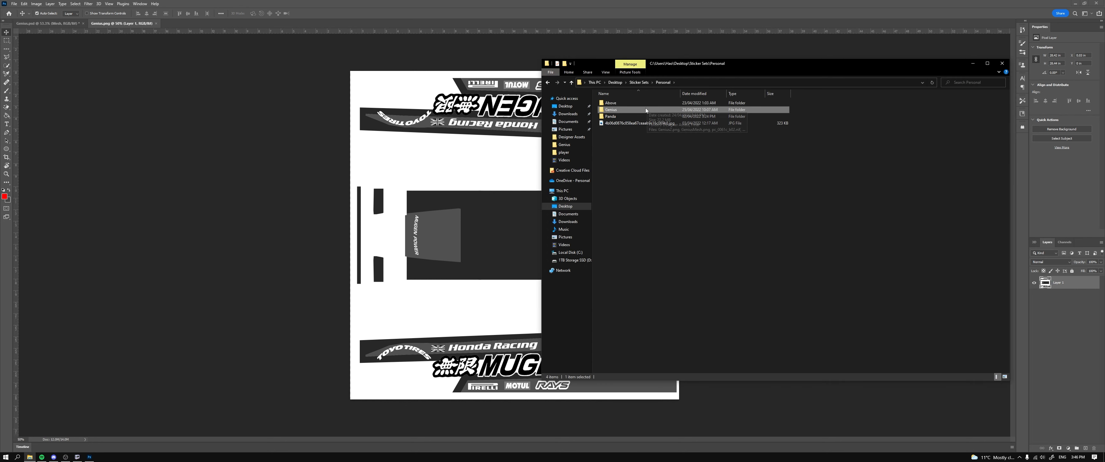
{"action": "left_click", "coordinate": [717, 112]}
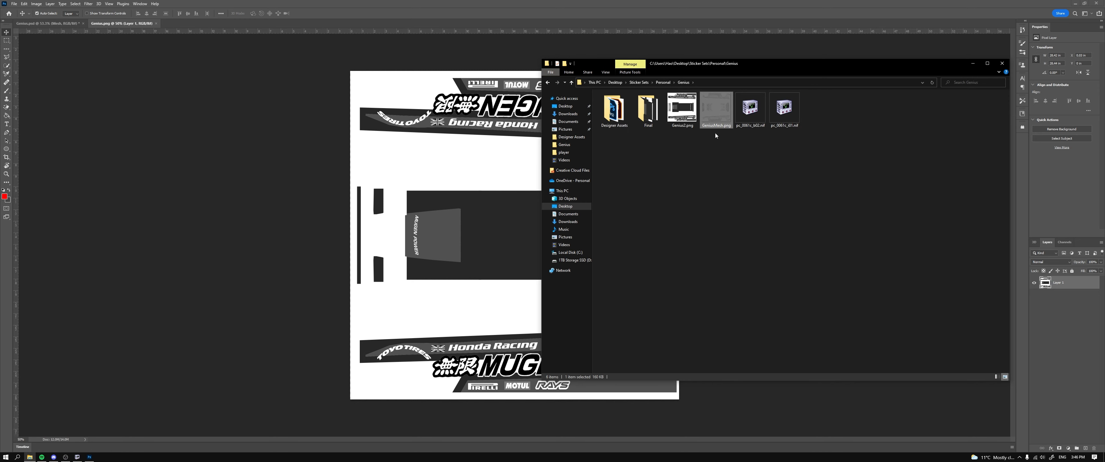
{"action": "left_click_drag", "start_coordinate": [714, 111], "coordinate": [442, 193]}
{"action": "scroll", "coordinate": [449, 247], "scroll_direction": "up", "scroll_amount": 3}
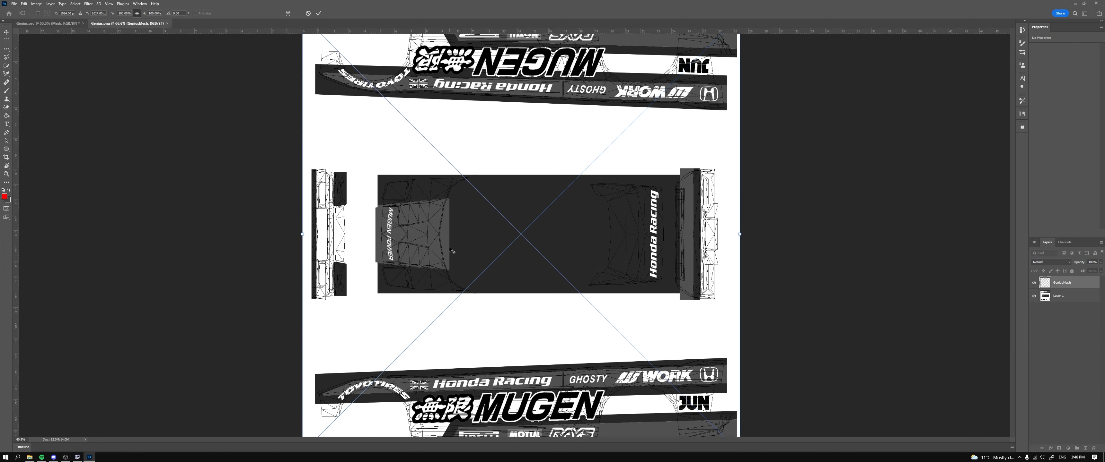
{"action": "scroll", "coordinate": [449, 247], "scroll_direction": "down", "scroll_amount": 2}
Return to Genius.psd and check its layering by hiding and reshowing the Honda logo and Work Wheels layers in the Left group
{"action": "left_click", "coordinate": [58, 25]}
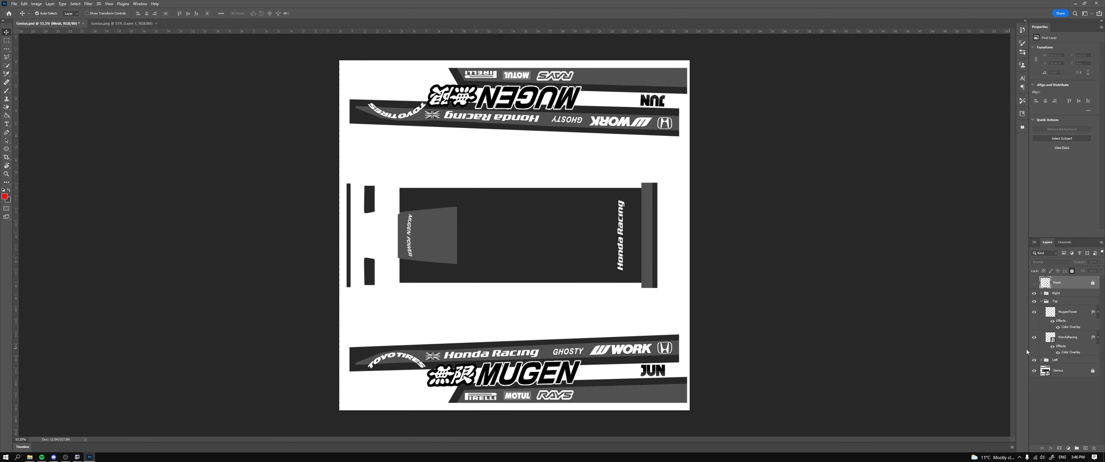
{"action": "left_click", "coordinate": [1041, 302]}
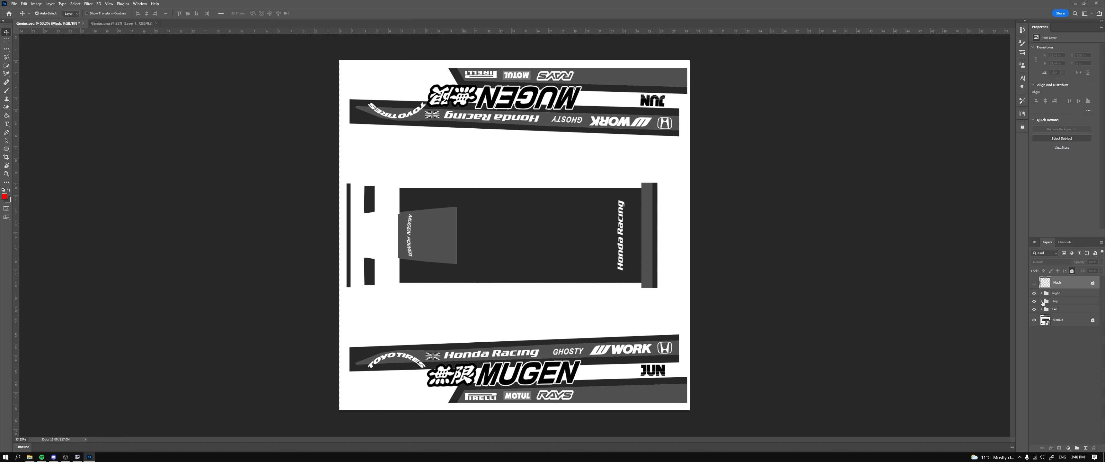
{"action": "left_click", "coordinate": [1042, 309]}
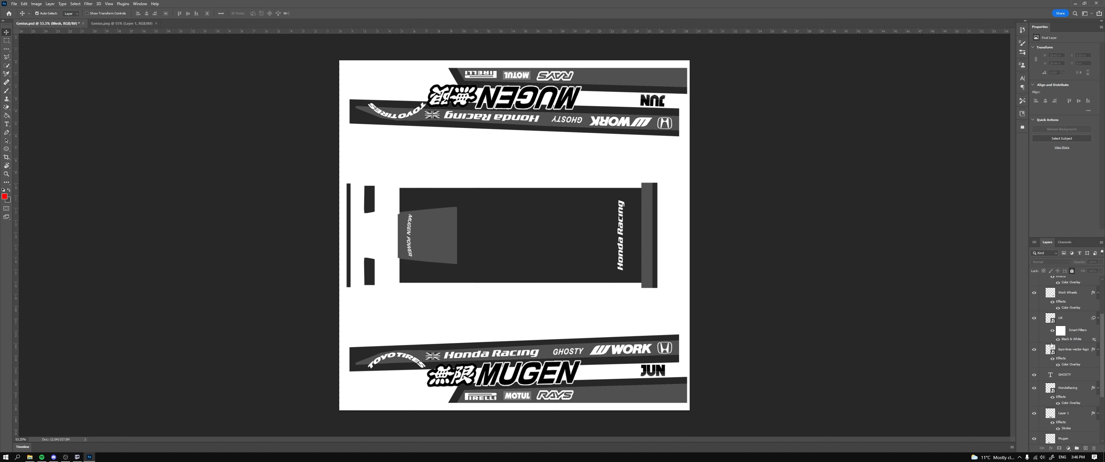
{"action": "left_click", "coordinate": [1034, 320]}
{"action": "left_click", "coordinate": [1033, 346]}
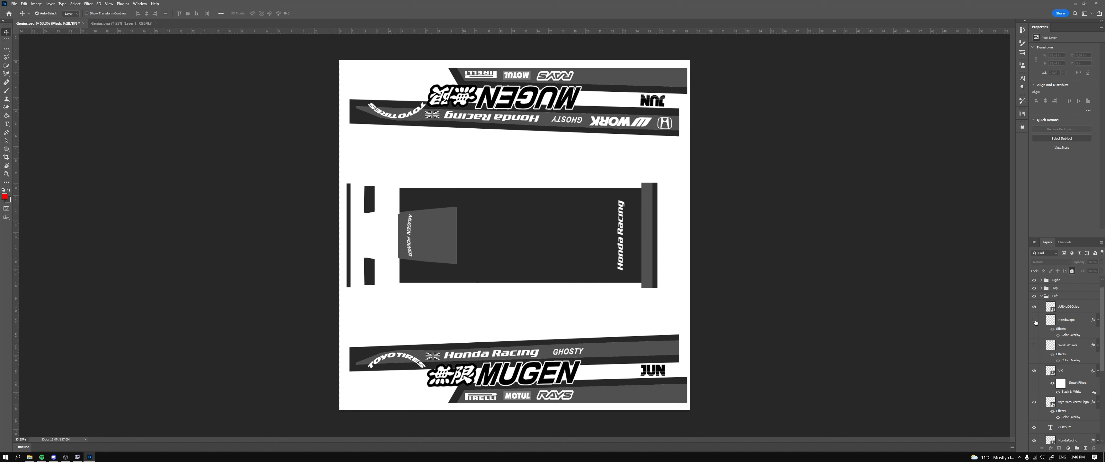
{"action": "left_click", "coordinate": [1034, 320]}
{"action": "left_click", "coordinate": [1033, 345]}
{"action": "left_click", "coordinate": [1041, 296]}
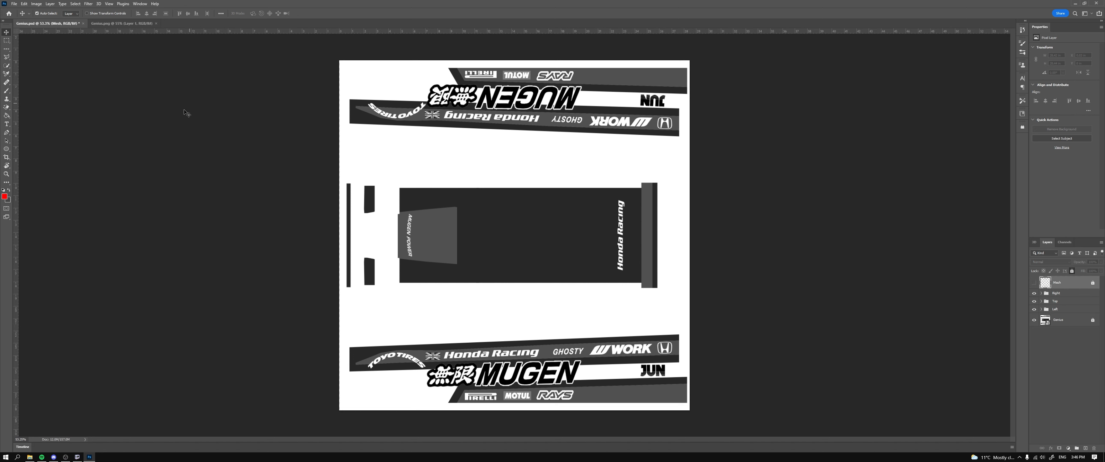
Compare Genius.png with the layered Genius.psd, then hide and reshow its Layer 1
{"action": "left_click", "coordinate": [121, 23]}
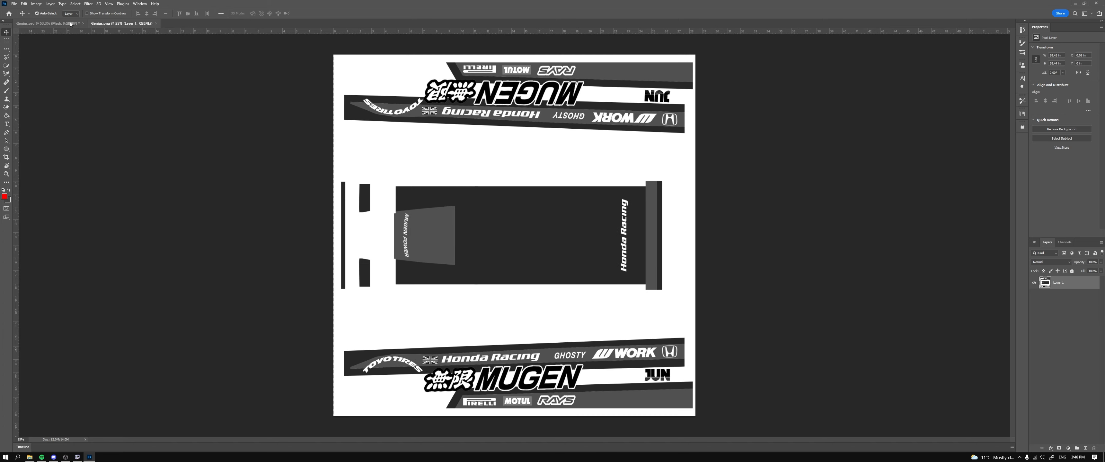
{"action": "left_click", "coordinate": [45, 23]}
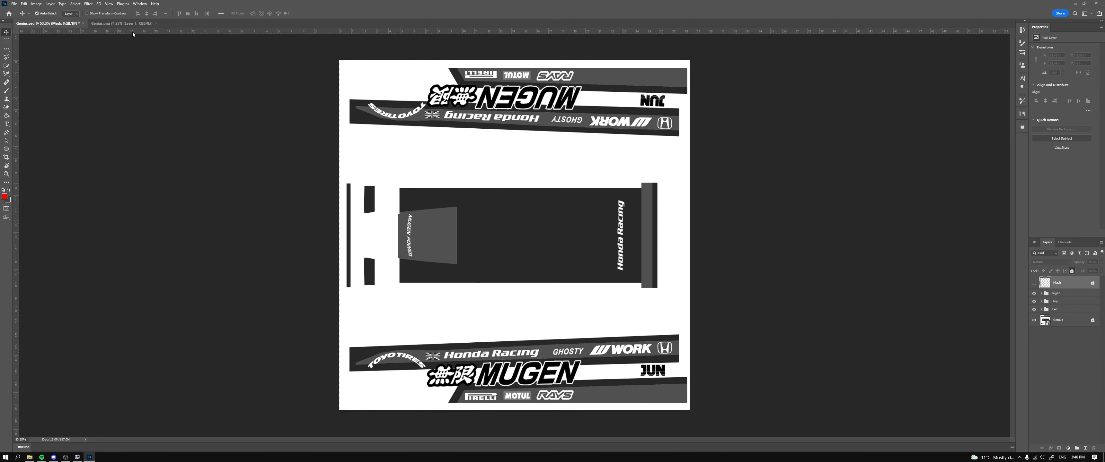
{"action": "left_click", "coordinate": [124, 23]}
{"action": "left_click", "coordinate": [1033, 283]}
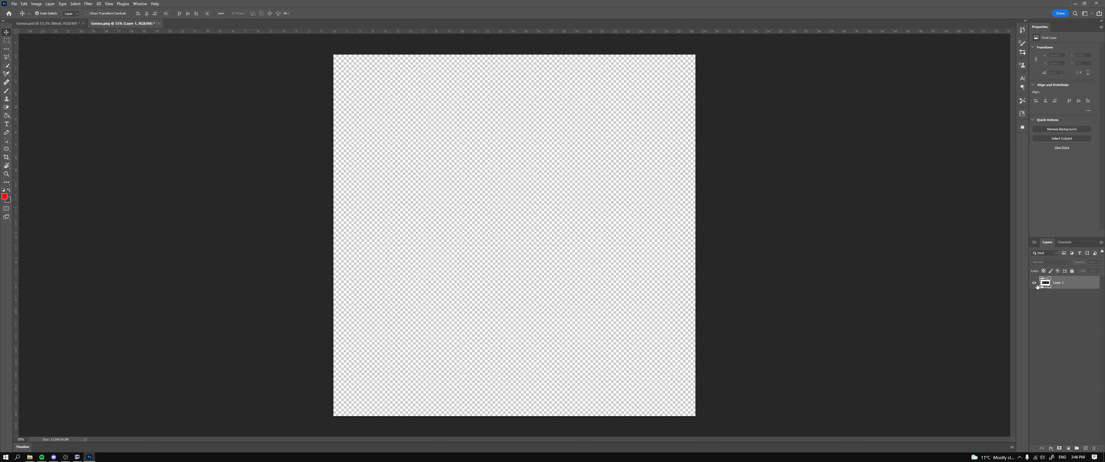
{"action": "left_click", "coordinate": [1034, 283]}
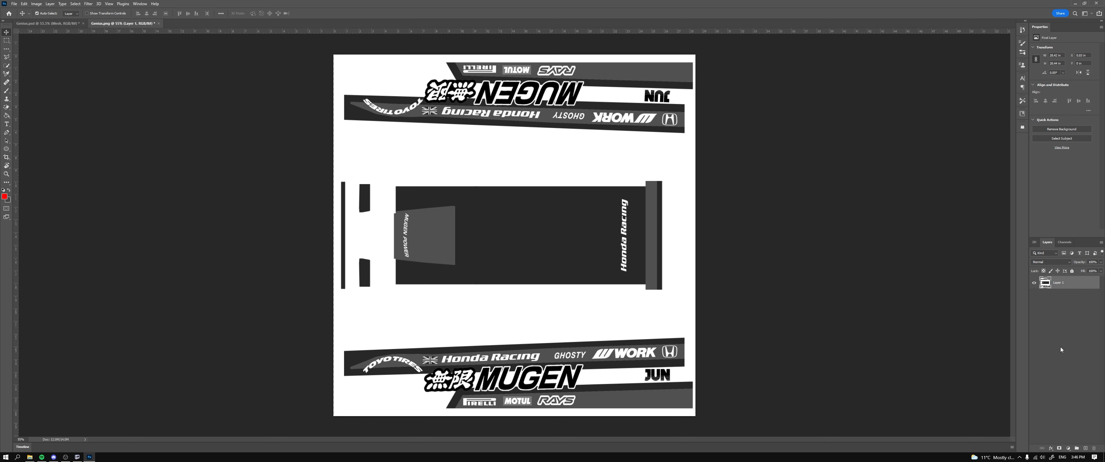
Place GeniusMesh.png from the Genius folder as a full-size layer above the Genius.png artwork
{"action": "left_click", "coordinate": [136, 271]}
{"action": "left_click", "coordinate": [30, 458]}
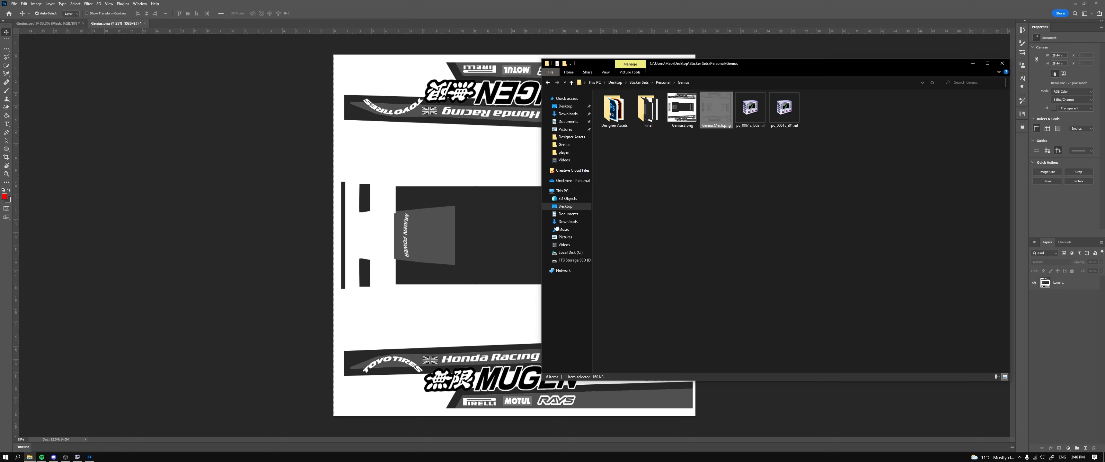
{"action": "left_click_drag", "start_coordinate": [716, 112], "coordinate": [480, 221]}
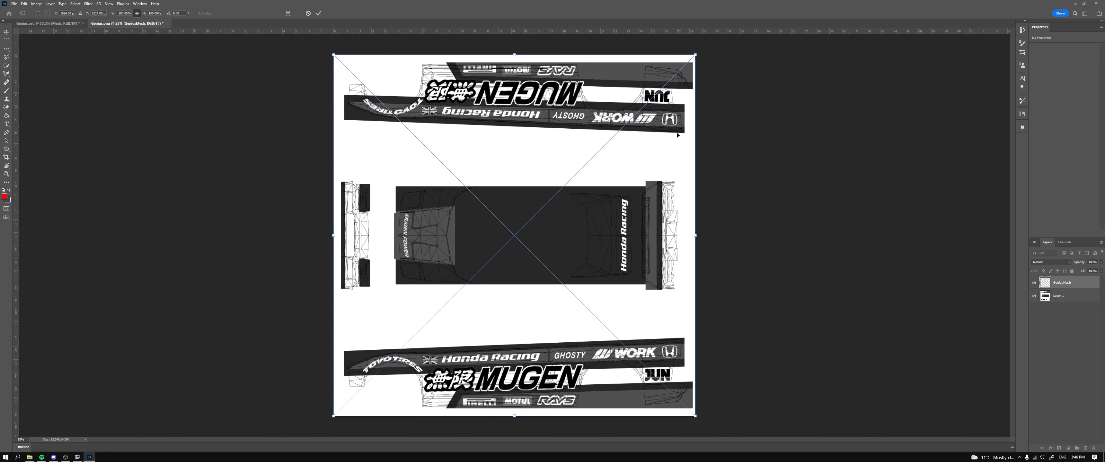
{"action": "scroll", "coordinate": [676, 137], "scroll_direction": "up", "scroll_amount": 4}
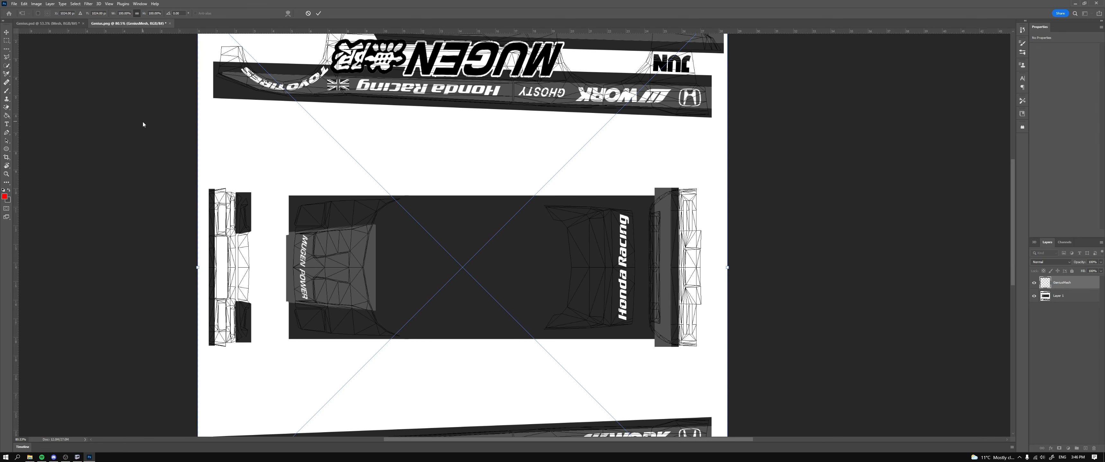
{"action": "key", "text": "Return"}
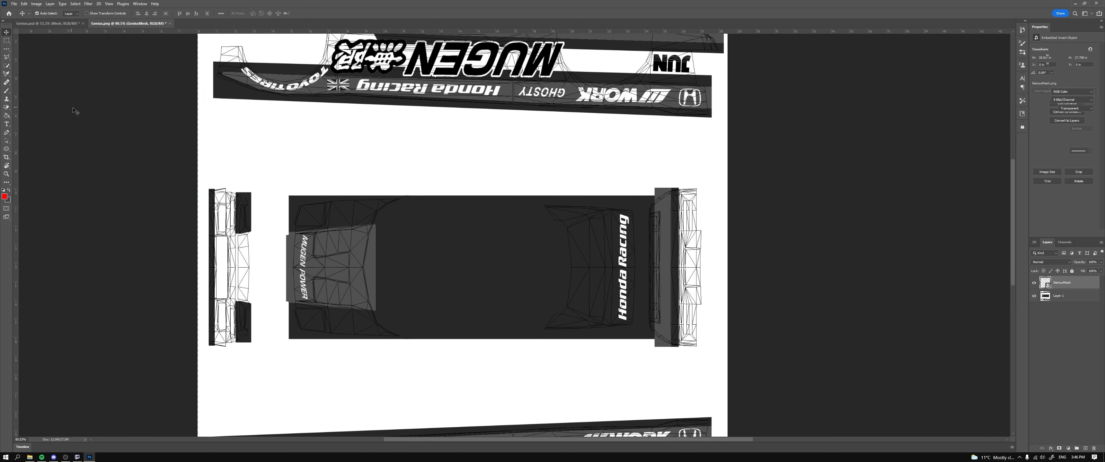
{"action": "left_click", "coordinate": [74, 111]}
Show the rulers and add a vertical guide just ahead of the bonnet's front edge
{"action": "scroll", "coordinate": [253, 180], "scroll_direction": "up", "scroll_amount": 3}
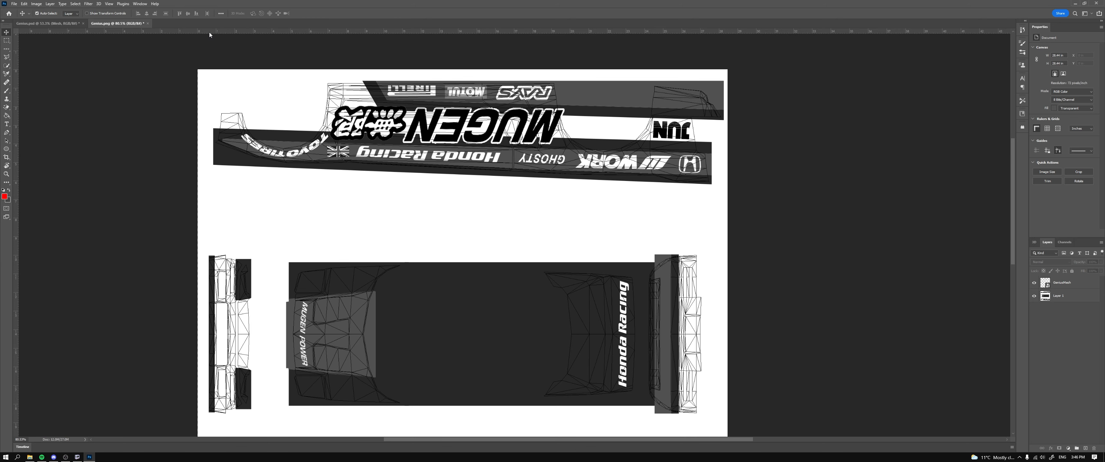
{"action": "scroll", "coordinate": [82, 78], "scroll_direction": "left", "scroll_amount": 2}
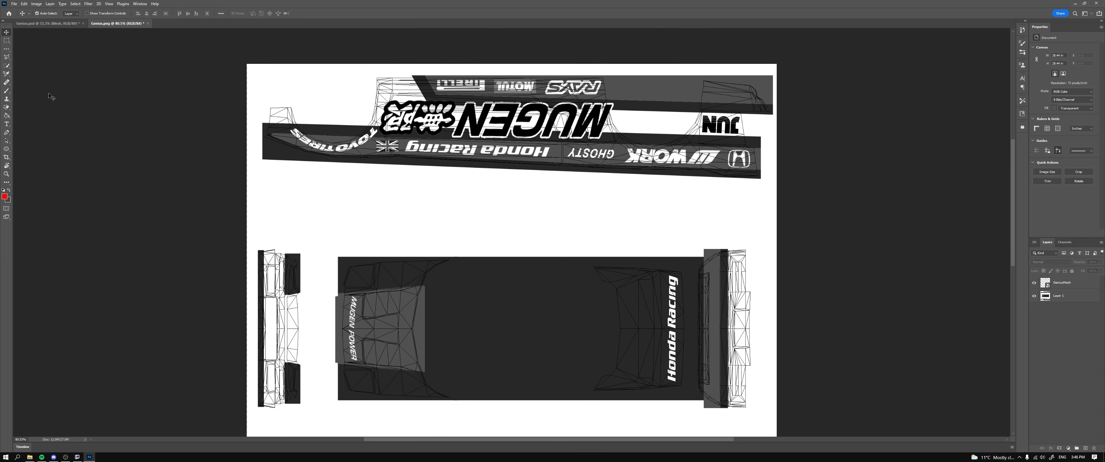
{"action": "key", "text": "ctrl+r"}
{"action": "key", "text": "ctrl+r"}
{"action": "key", "text": "ctrl+r"}
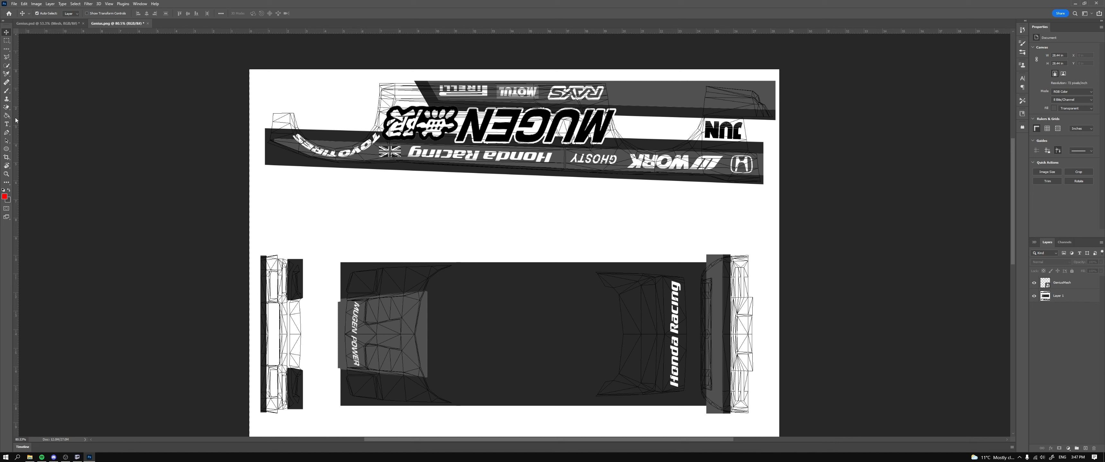
{"action": "left_click_drag", "start_coordinate": [15, 120], "coordinate": [337, 150]}
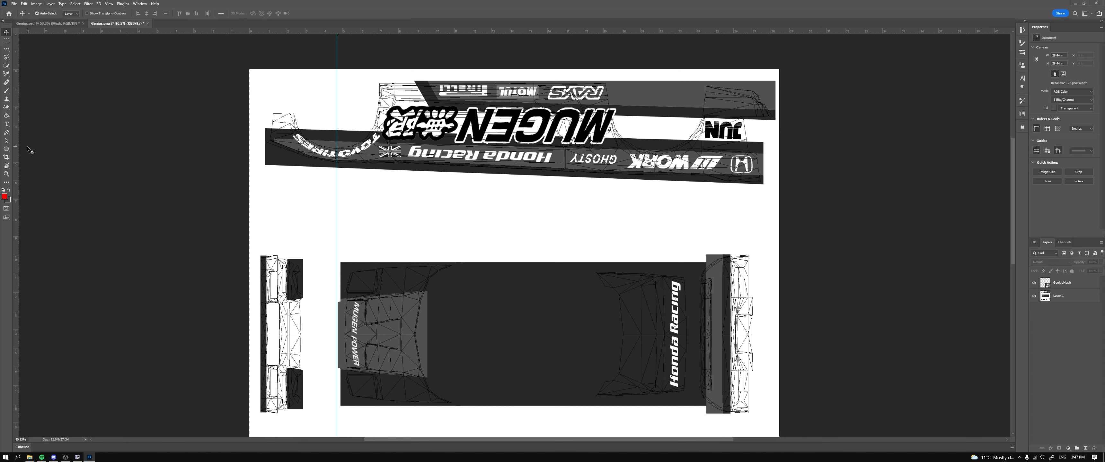
Add a second vertical guide at the rear edge of the car's boot mesh and fine-tune its position
{"action": "scroll", "coordinate": [307, 210], "scroll_direction": "down", "scroll_amount": 1}
{"action": "scroll", "coordinate": [307, 211], "scroll_direction": "down", "scroll_amount": 2}
{"action": "scroll", "coordinate": [342, 246], "scroll_direction": "down", "scroll_amount": 2}
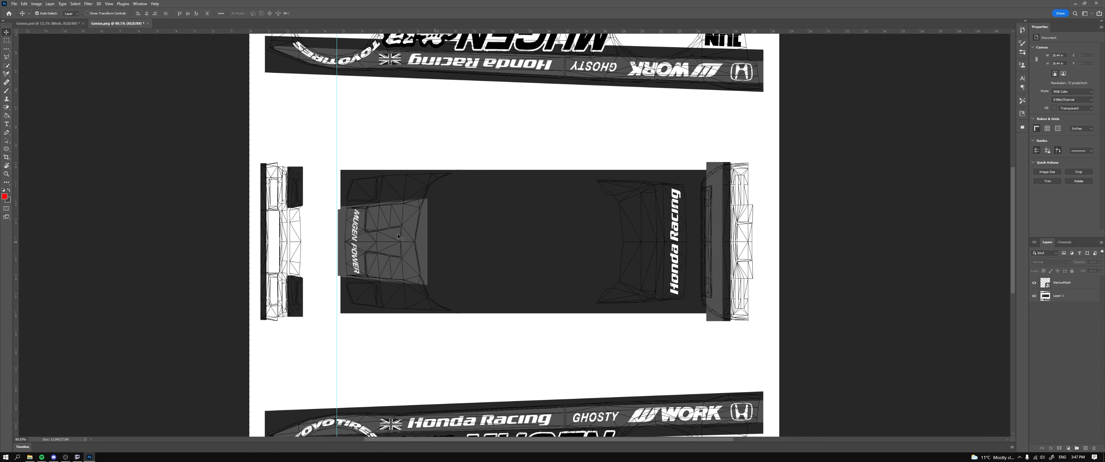
{"action": "left_click_drag", "start_coordinate": [15, 150], "coordinate": [689, 185]}
{"action": "scroll", "coordinate": [699, 252], "scroll_direction": "up", "scroll_amount": 3}
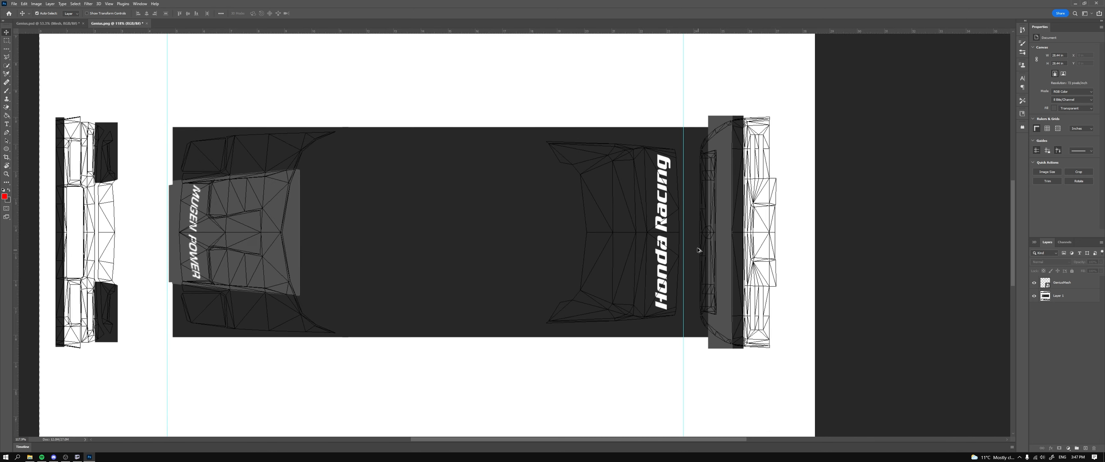
{"action": "left_click_drag", "start_coordinate": [683, 115], "coordinate": [681, 115]}
{"action": "scroll", "coordinate": [134, 169], "scroll_direction": "down", "scroll_amount": 2}
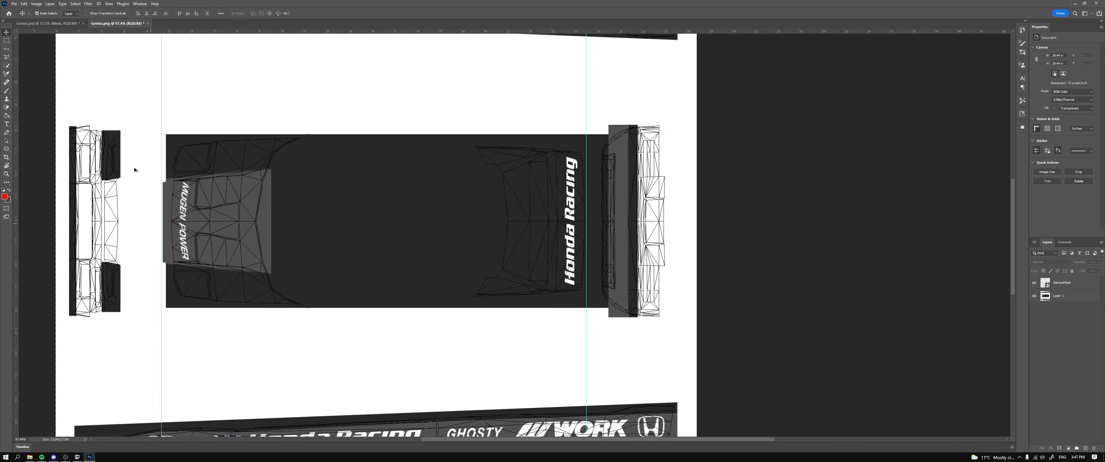
Shift the front vertical guide slightly rearward to line up with the bonnet mesh
{"action": "left_click_drag", "start_coordinate": [163, 121], "coordinate": [169, 122]}
{"action": "left_click", "coordinate": [136, 152]}
{"action": "scroll", "coordinate": [142, 159], "scroll_direction": "down", "scroll_amount": 2}
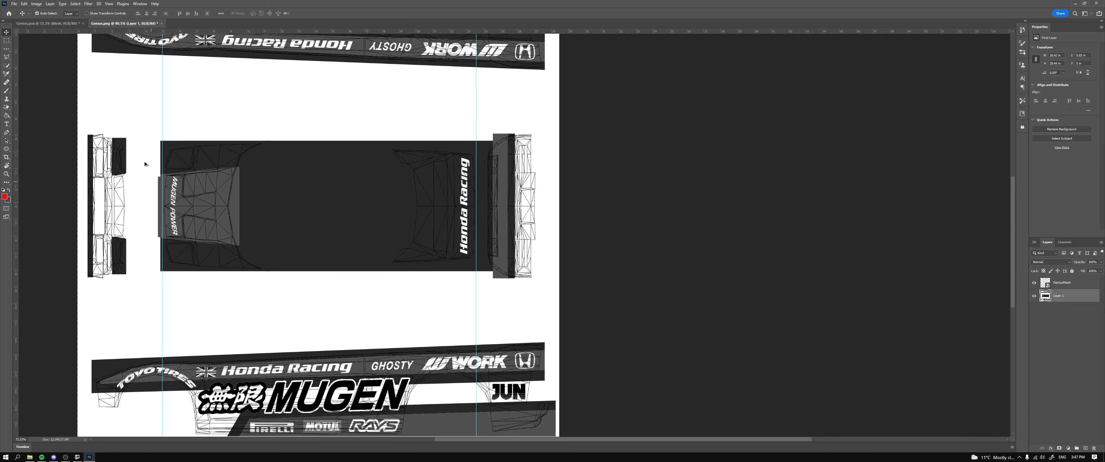
Add vertical guides at the rear and front edges of the front bumper mesh
{"action": "scroll", "coordinate": [145, 165], "scroll_direction": "up", "scroll_amount": 3}
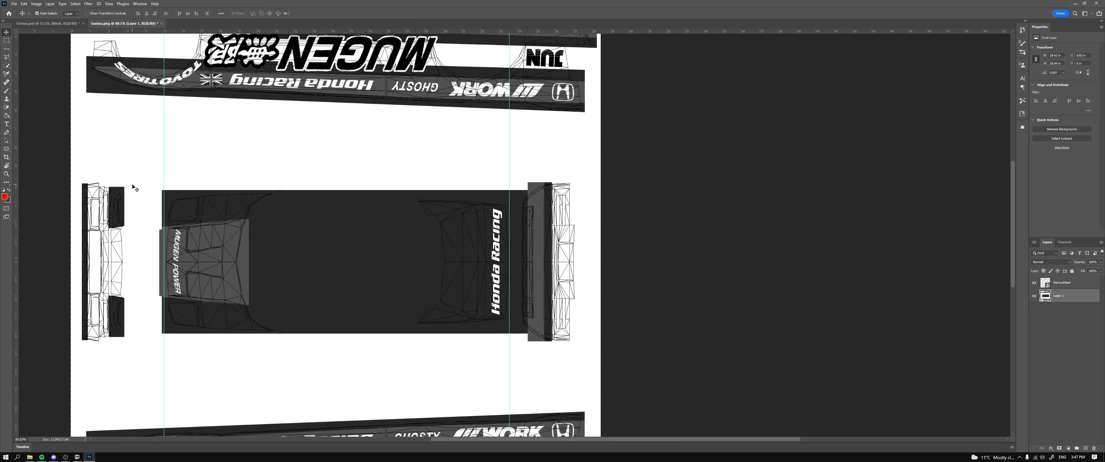
{"action": "left_click_drag", "start_coordinate": [18, 136], "coordinate": [125, 157]}
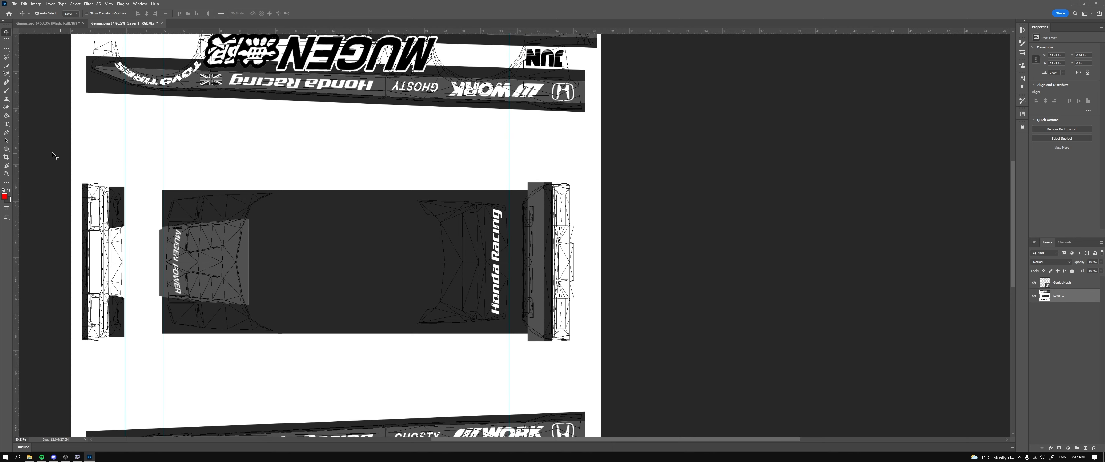
{"action": "left_click_drag", "start_coordinate": [17, 153], "coordinate": [81, 154]}
Add horizontal guides along the lower and upper edges of the upside-down side panel at the canvas's upper end
{"action": "scroll", "coordinate": [143, 177], "scroll_direction": "up", "scroll_amount": 3}
{"action": "left_click_drag", "start_coordinate": [218, 31], "coordinate": [231, 164]}
{"action": "left_click_drag", "start_coordinate": [201, 32], "coordinate": [205, 61]}
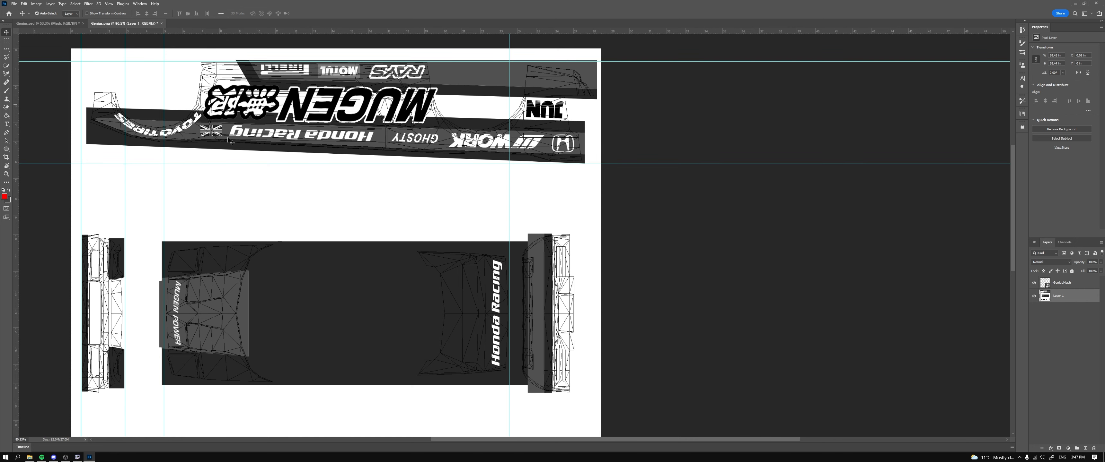
Add horizontal guides along the upper and lower edges of the upright side panel at the canvas's lower end
{"action": "scroll", "coordinate": [247, 210], "scroll_direction": "down", "scroll_amount": 5}
{"action": "scroll", "coordinate": [248, 210], "scroll_direction": "down", "scroll_amount": 5}
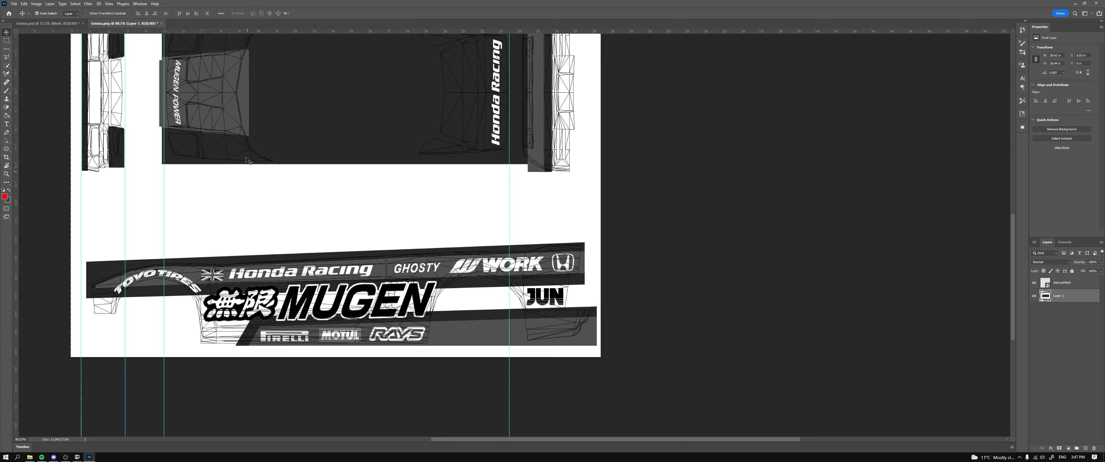
{"action": "left_click_drag", "start_coordinate": [214, 48], "coordinate": [228, 247]}
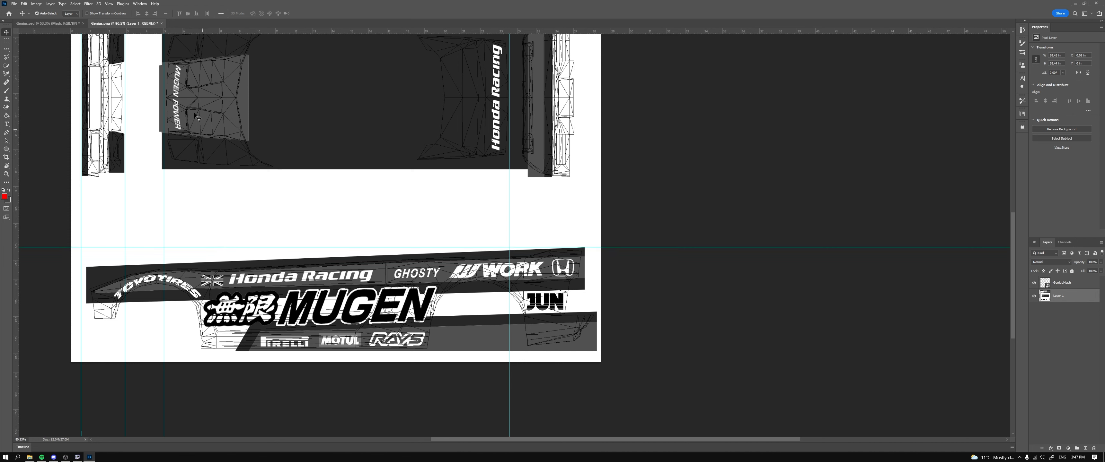
{"action": "left_click_drag", "start_coordinate": [177, 33], "coordinate": [226, 351]}
{"action": "scroll", "coordinate": [226, 336], "scroll_direction": "up", "scroll_amount": 2}
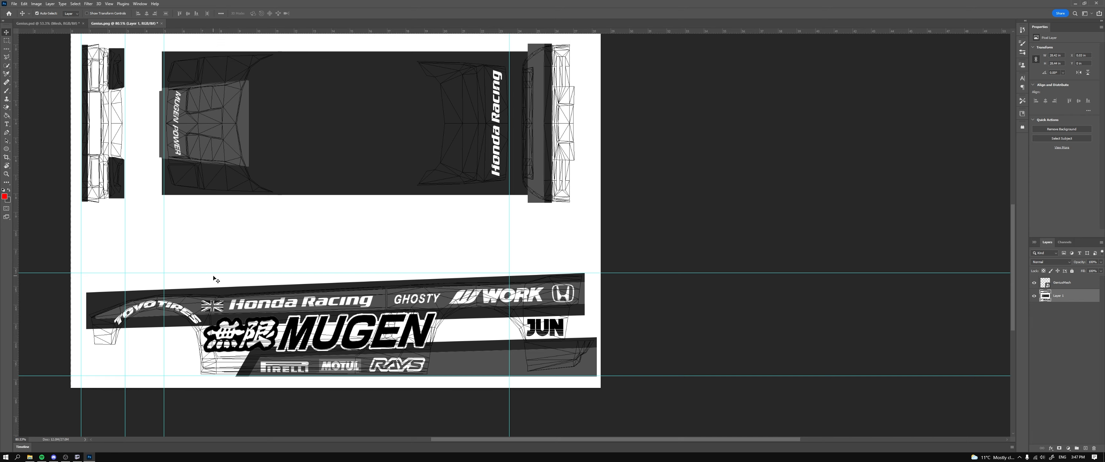
{"action": "scroll", "coordinate": [193, 267], "scroll_direction": "down", "scroll_amount": 2}
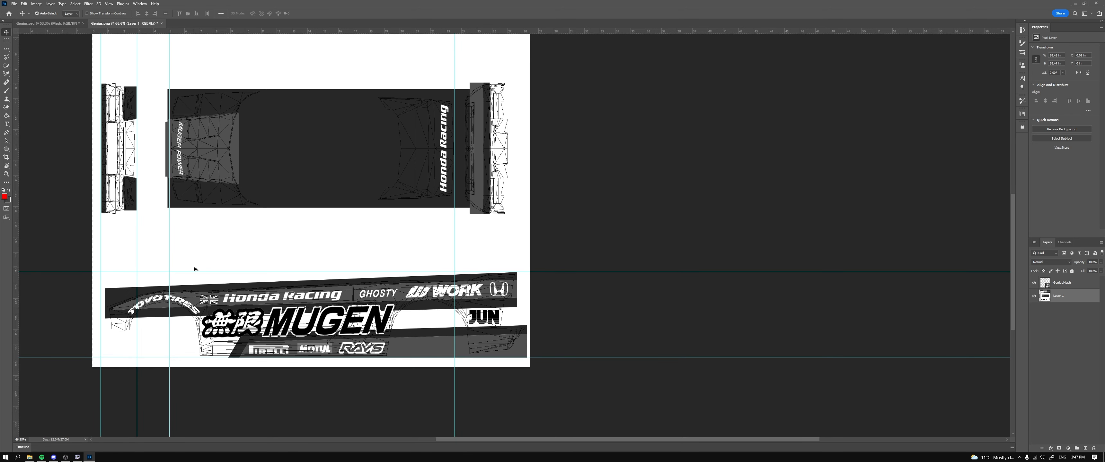
Add vertical guides ahead of and behind the rear bumper mesh
{"action": "scroll", "coordinate": [193, 266], "scroll_direction": "up", "scroll_amount": 4}
{"action": "left_click_drag", "start_coordinate": [16, 183], "coordinate": [463, 204]}
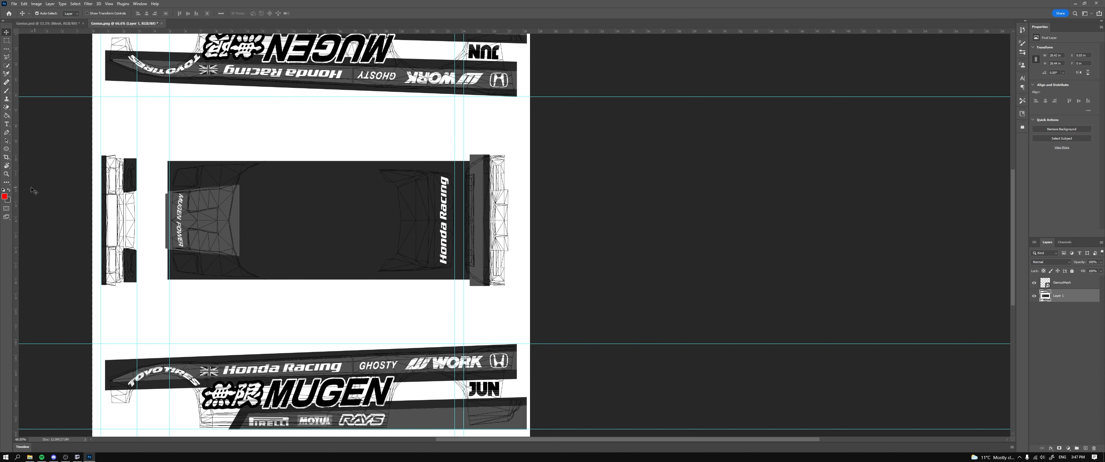
{"action": "left_click_drag", "start_coordinate": [15, 188], "coordinate": [510, 210]}
{"action": "scroll", "coordinate": [506, 268], "scroll_direction": "up", "scroll_amount": 2}
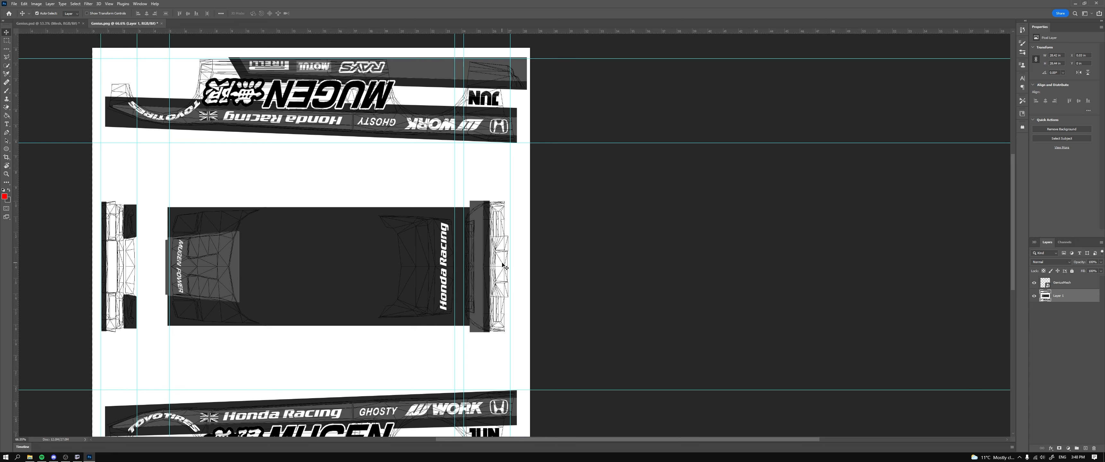
Add two horizontal guides along the upper and lower edges of the central bonnet, roof and boot section
{"action": "scroll", "coordinate": [506, 268], "scroll_direction": "down", "scroll_amount": 3}
{"action": "left_click_drag", "start_coordinate": [155, 32], "coordinate": [162, 146]}
{"action": "left_click_drag", "start_coordinate": [155, 32], "coordinate": [178, 260]}
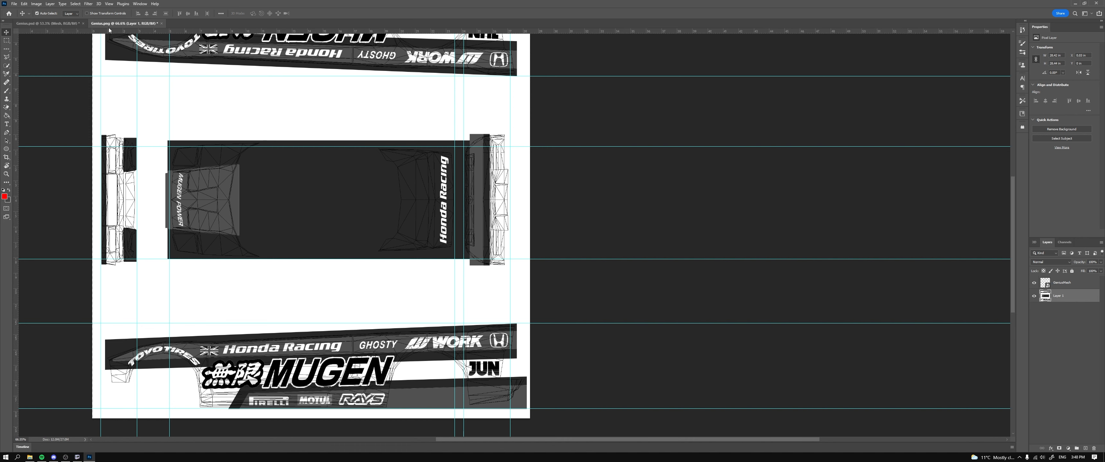
{"action": "left_click_drag", "start_coordinate": [109, 24], "coordinate": [121, 82]}
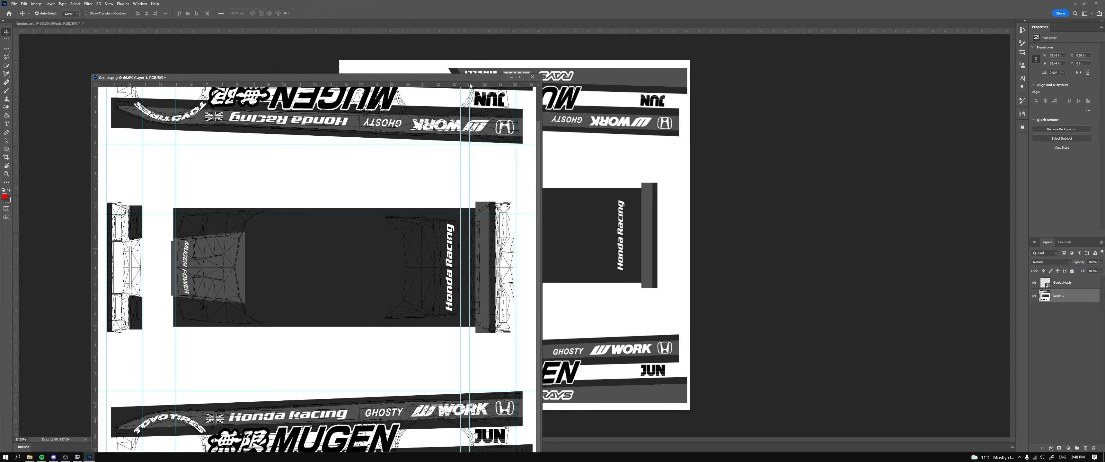
{"action": "left_click", "coordinate": [520, 78]}
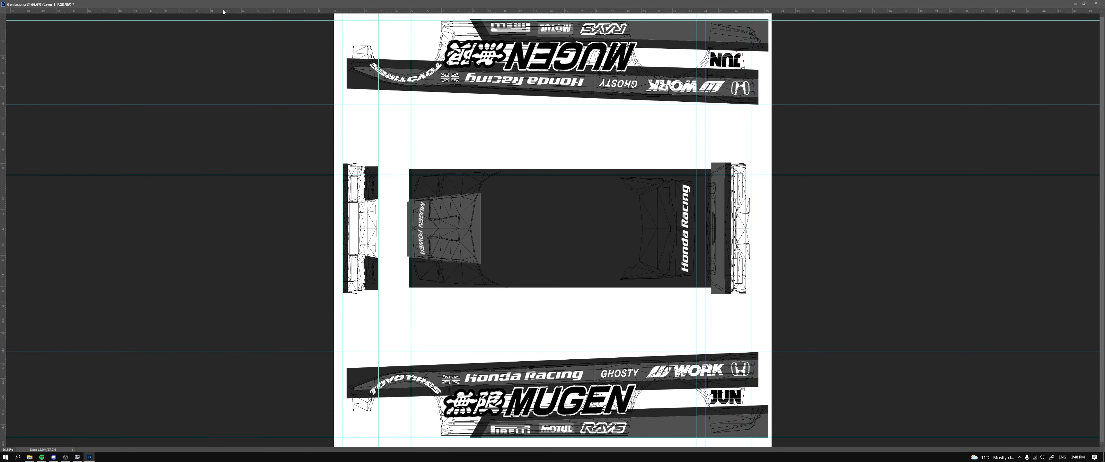
{"action": "left_click", "coordinate": [1085, 4]}
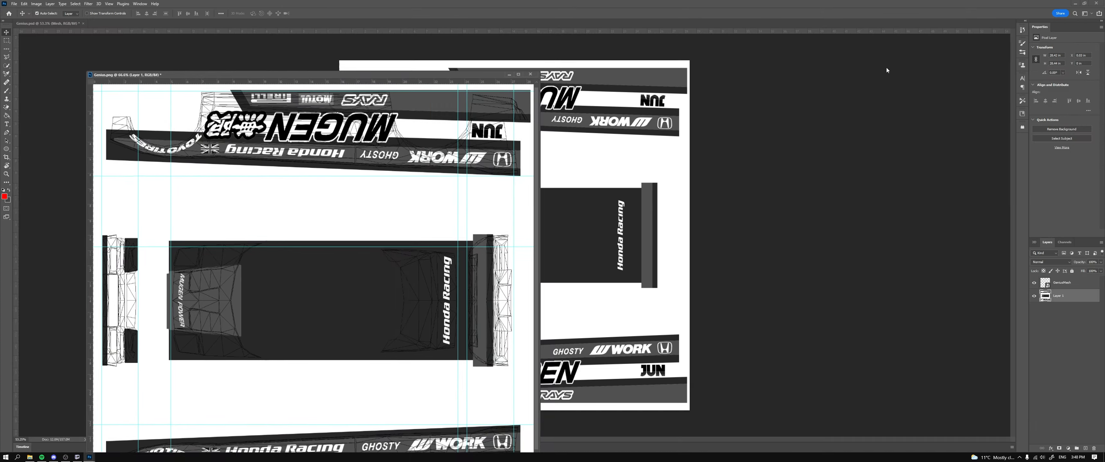
{"action": "left_click_drag", "start_coordinate": [142, 76], "coordinate": [115, 180]}
Place horizontal guides along the upper and lower edges of the front and rear bumper meshes
{"action": "left_click_drag", "start_coordinate": [86, 31], "coordinate": [156, 317]}
{"action": "scroll", "coordinate": [394, 300], "scroll_direction": "down", "scroll_amount": 3}
{"action": "scroll", "coordinate": [394, 299], "scroll_direction": "down", "scroll_amount": 2}
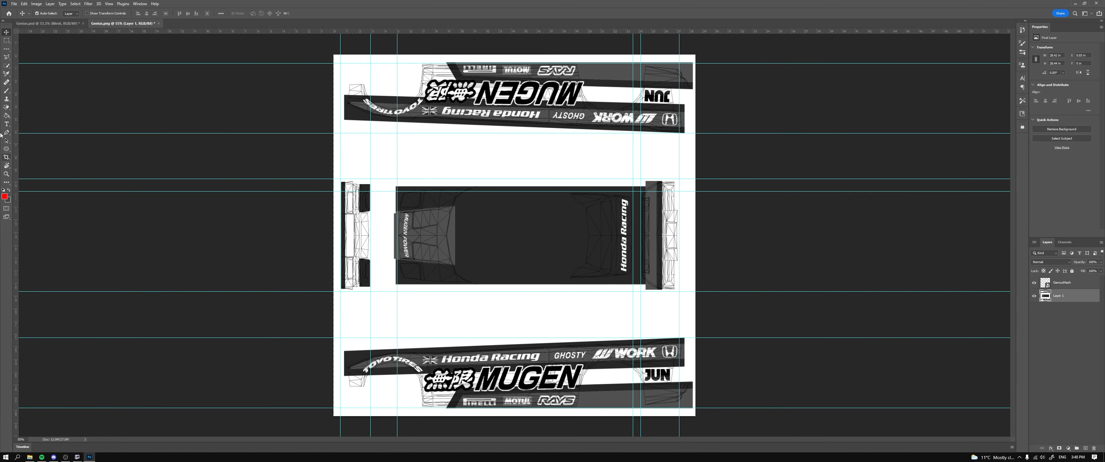
Copy the full-width upright side panel between its horizontal guides and paste it into a new transparent RGB document
{"action": "left_click", "coordinate": [6, 42]}
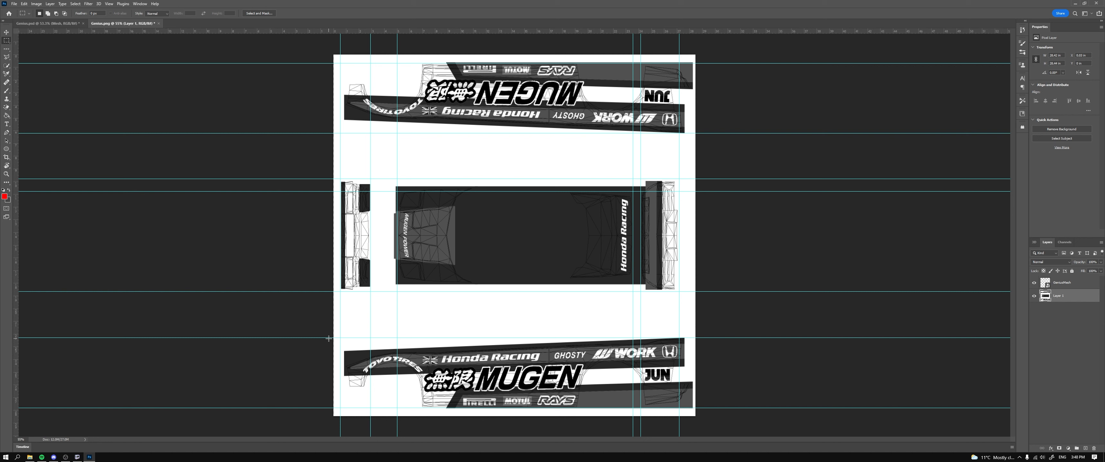
{"action": "left_click_drag", "start_coordinate": [329, 338], "coordinate": [696, 406]}
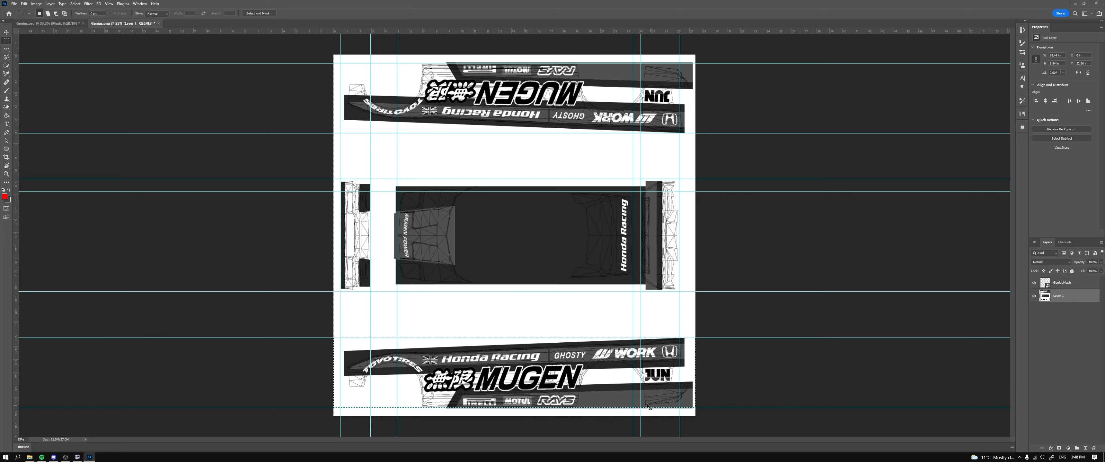
{"action": "left_click", "coordinate": [14, 4]}
{"action": "left_click", "coordinate": [14, 5]}
{"action": "left_click", "coordinate": [15, 4]}
{"action": "left_click", "coordinate": [18, 10]}
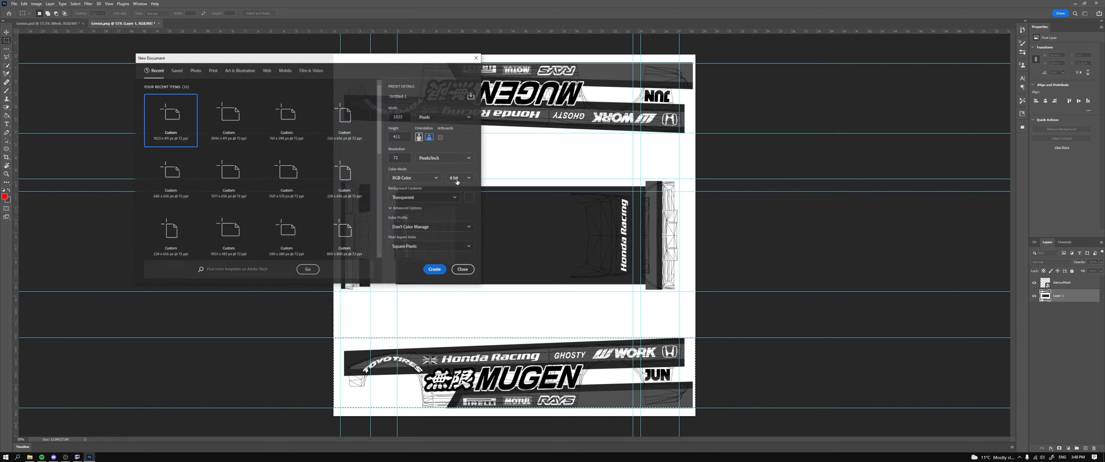
{"action": "left_click", "coordinate": [433, 271]}
{"action": "key", "text": "ctrl+v"}
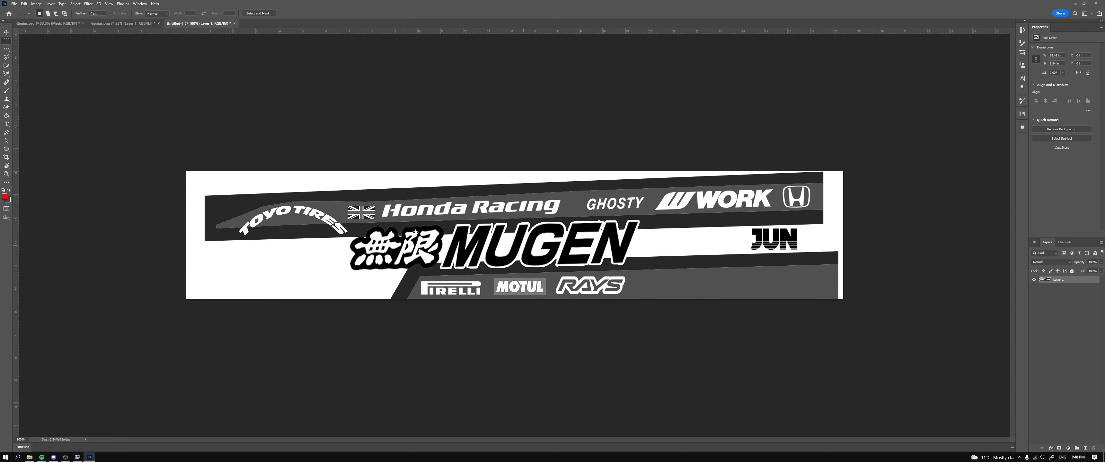
Add a vertical guide at the side panel's centre and copy the half with the Toyo Tires logo into another new document
{"action": "left_click_drag", "start_coordinate": [18, 157], "coordinate": [516, 194]}
{"action": "left_click_drag", "start_coordinate": [160, 153], "coordinate": [514, 374]}
{"action": "left_click", "coordinate": [15, 4]}
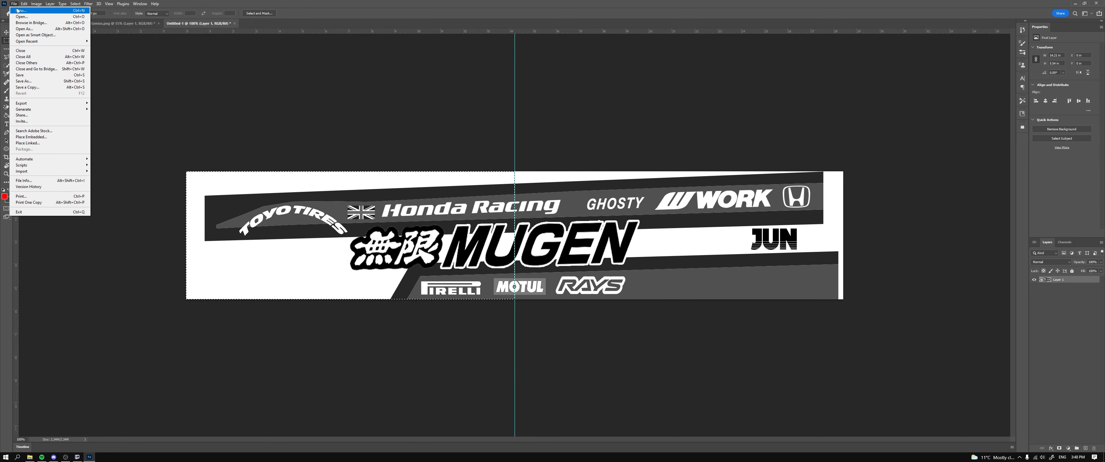
{"action": "left_click", "coordinate": [18, 9]}
{"action": "left_click", "coordinate": [435, 270]}
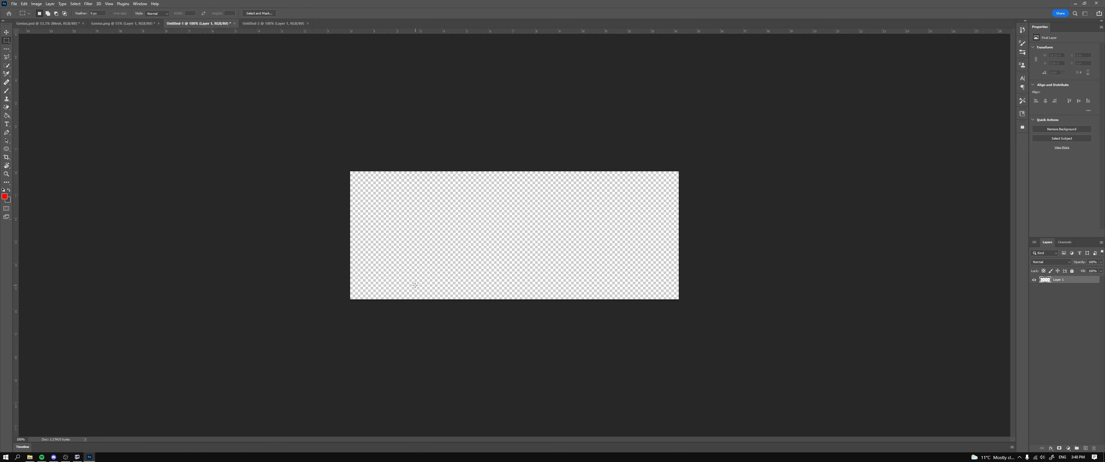
{"action": "key", "text": "ctrl+v"}
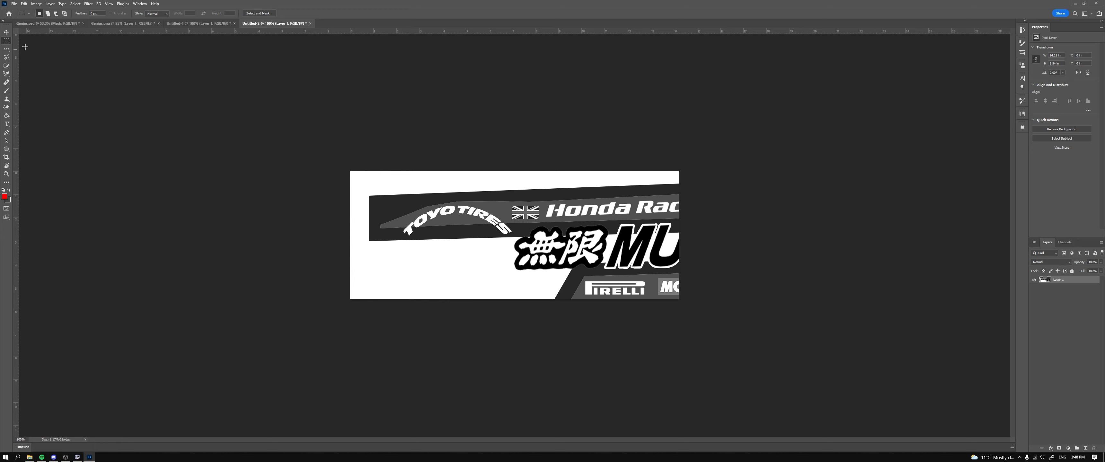
Review the Export As settings for the half-panel document with PNG as the format, and close them without exporting
{"action": "left_click", "coordinate": [6, 32]}
{"action": "left_click_drag", "start_coordinate": [489, 236], "coordinate": [517, 237]}
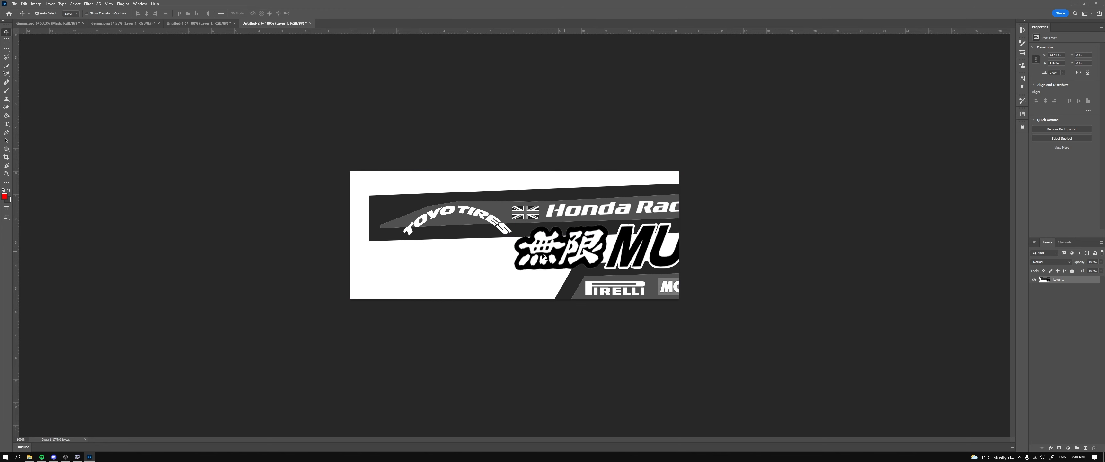
{"action": "left_click", "coordinate": [14, 4]}
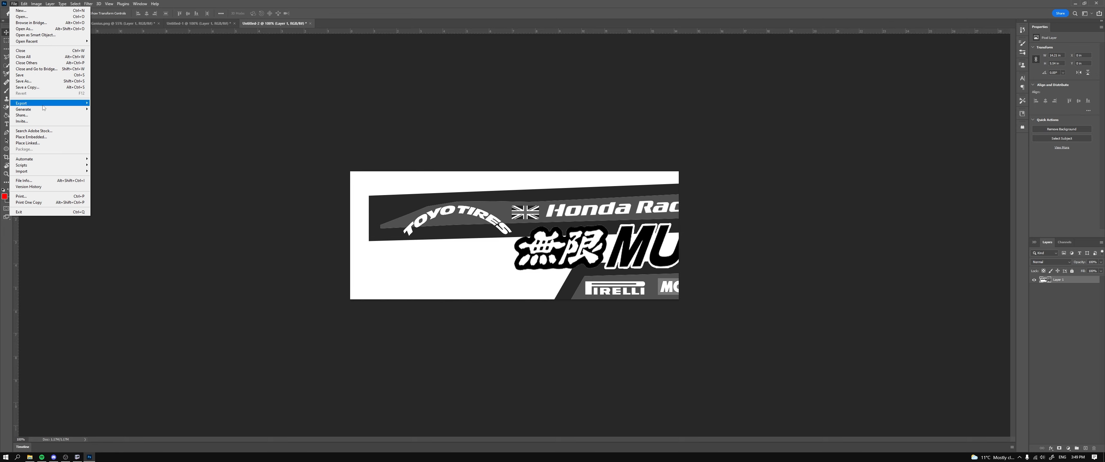
{"action": "mouse_move", "coordinate": [77, 103]}
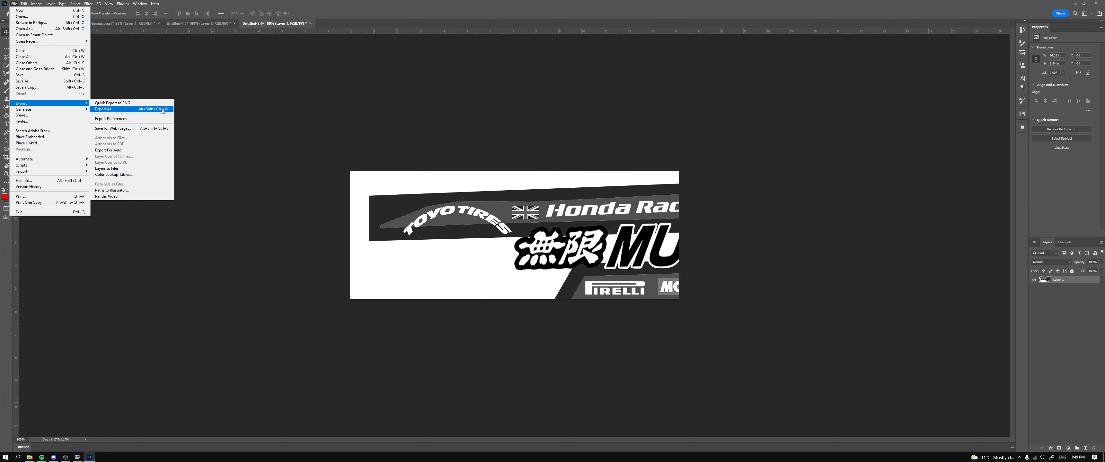
{"action": "left_click", "coordinate": [107, 110]}
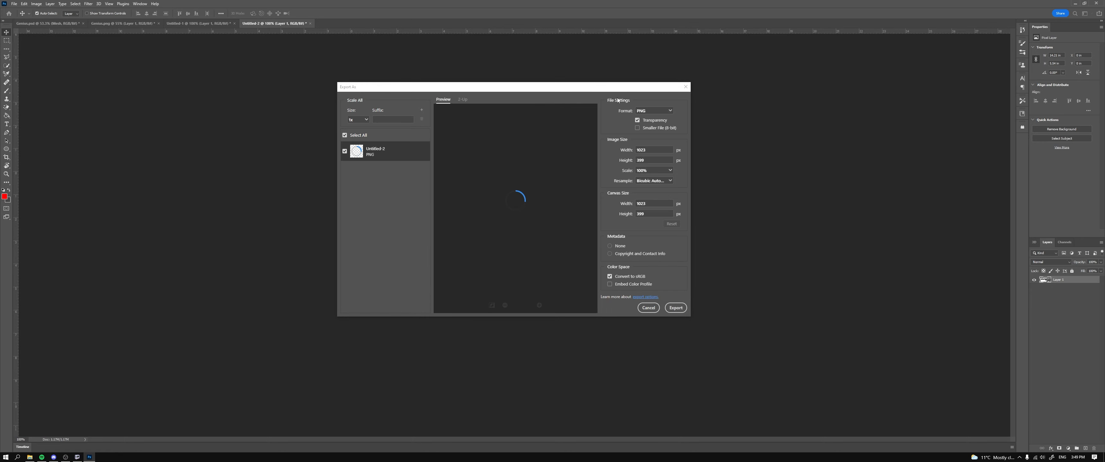
{"action": "left_click", "coordinate": [648, 309]}
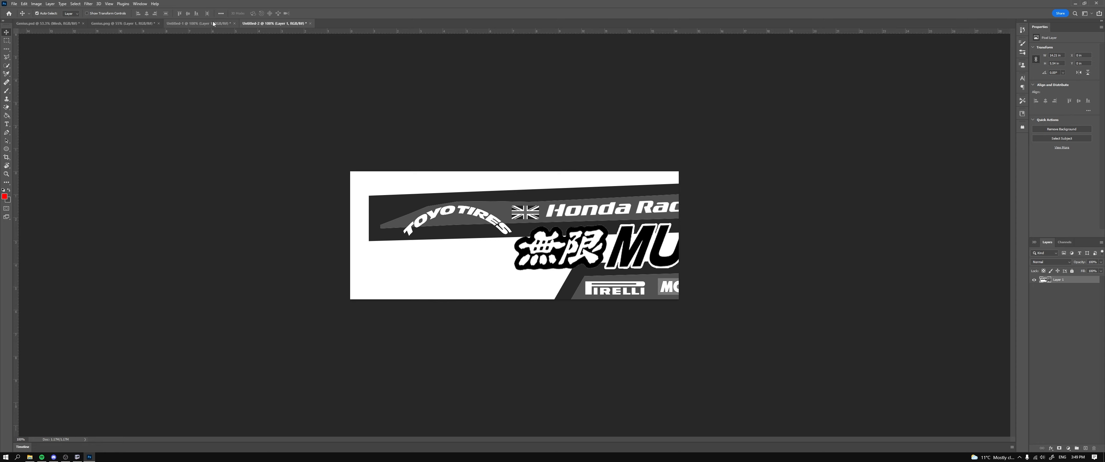
Copy the side panel's other half, with the Work and Honda logos, and paste it as a layer into the half-panel document
{"action": "left_click", "coordinate": [200, 23]}
{"action": "left_click", "coordinate": [7, 41]}
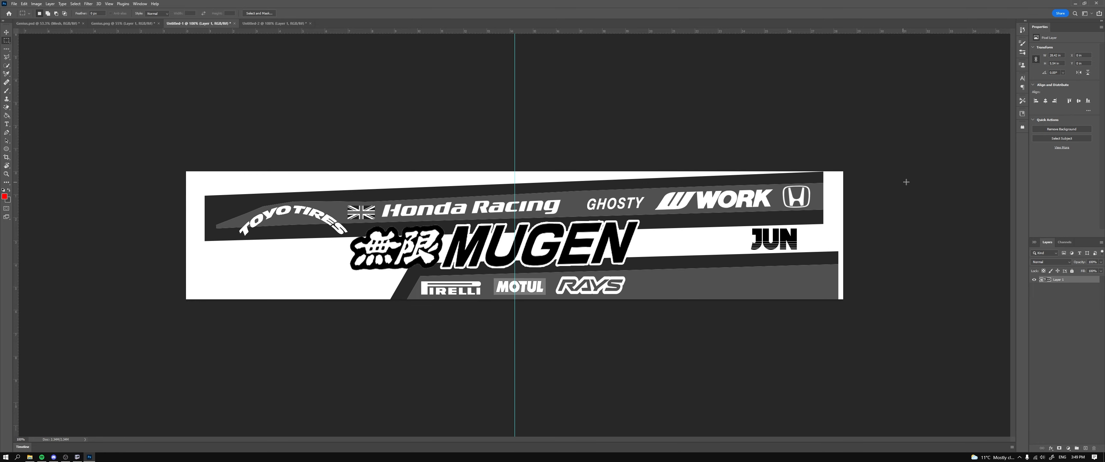
{"action": "left_click_drag", "start_coordinate": [905, 178], "coordinate": [516, 338]}
{"action": "key", "text": "ctrl+c"}
{"action": "left_click", "coordinate": [274, 23]}
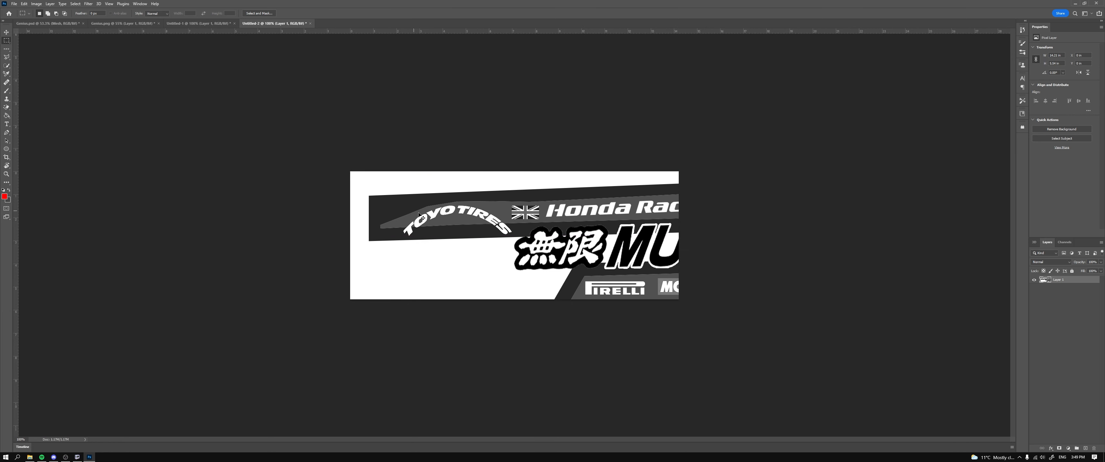
{"action": "key", "text": "ctrl+v"}
{"action": "left_click", "coordinate": [7, 33]}
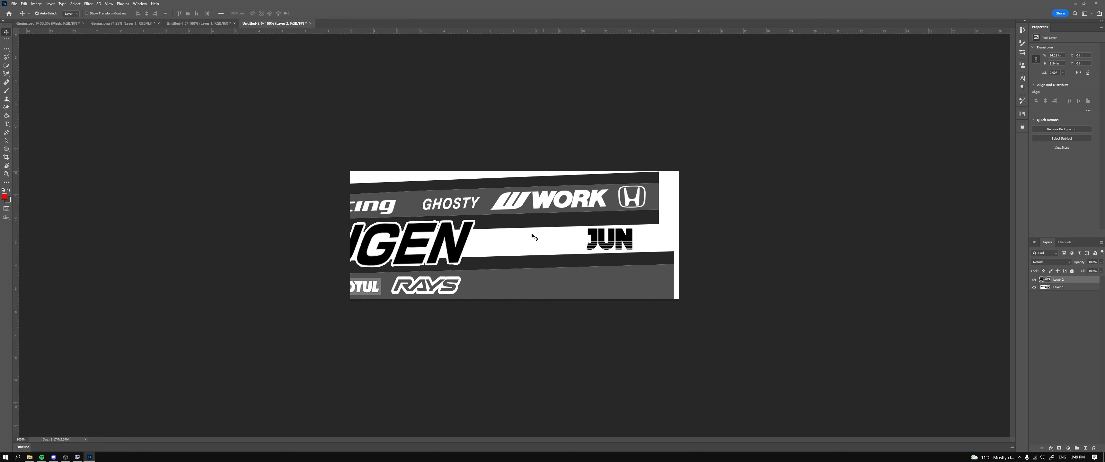
Quit Photoshop without saving any of the open documents
{"action": "left_click", "coordinate": [124, 23]}
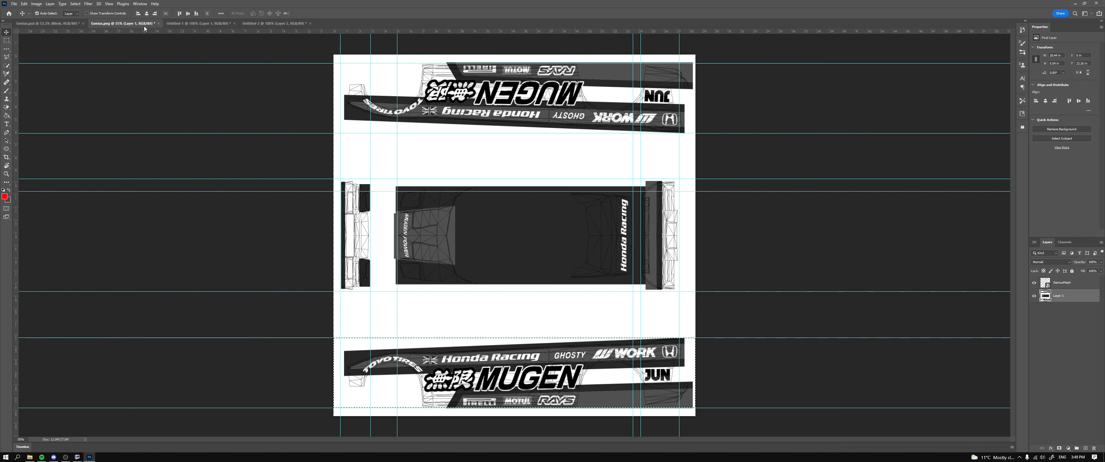
{"action": "left_click", "coordinate": [1096, 3]}
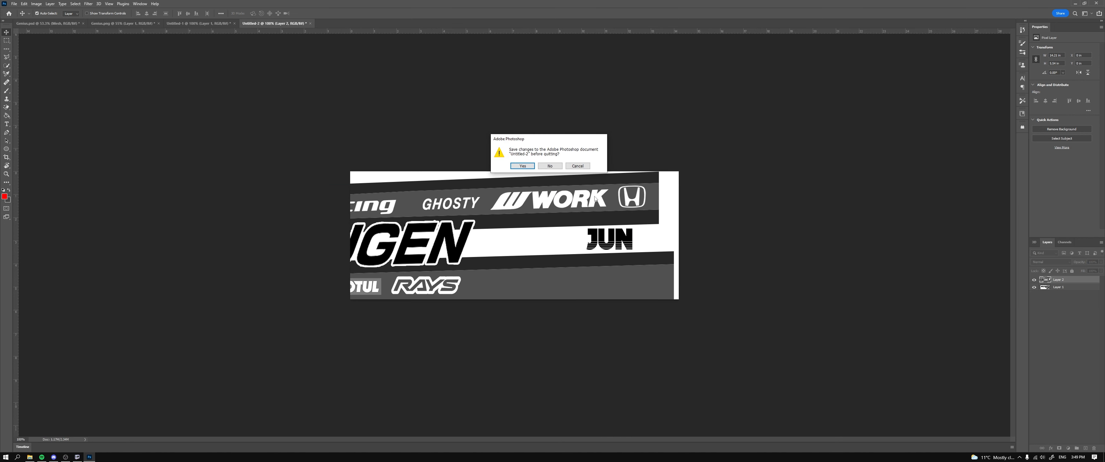
{"action": "left_click", "coordinate": [550, 166]}
{"action": "left_click", "coordinate": [550, 166]}
{"action": "left_click", "coordinate": [551, 166]}
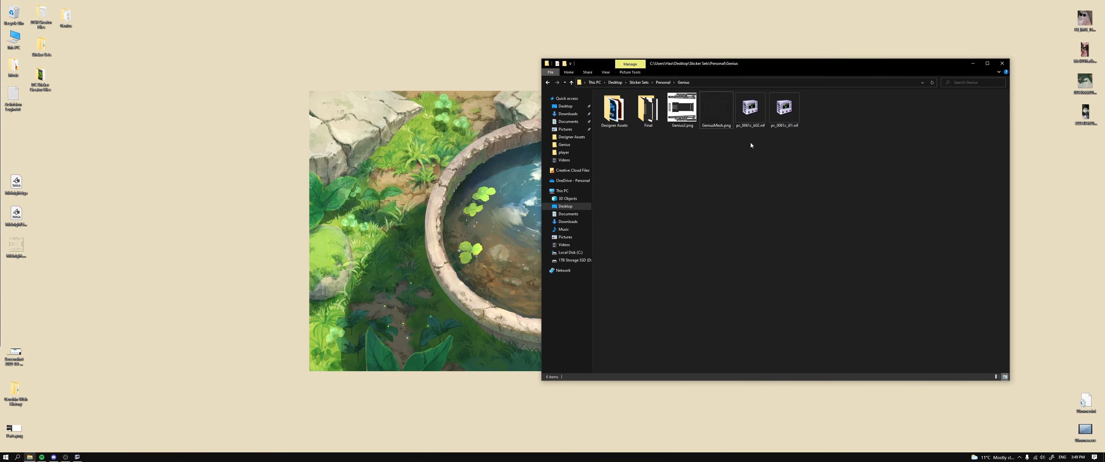
Open the Genius project's Final folder and look through the exported panel images starting from L1.png
{"action": "double_click", "coordinate": [648, 110]}
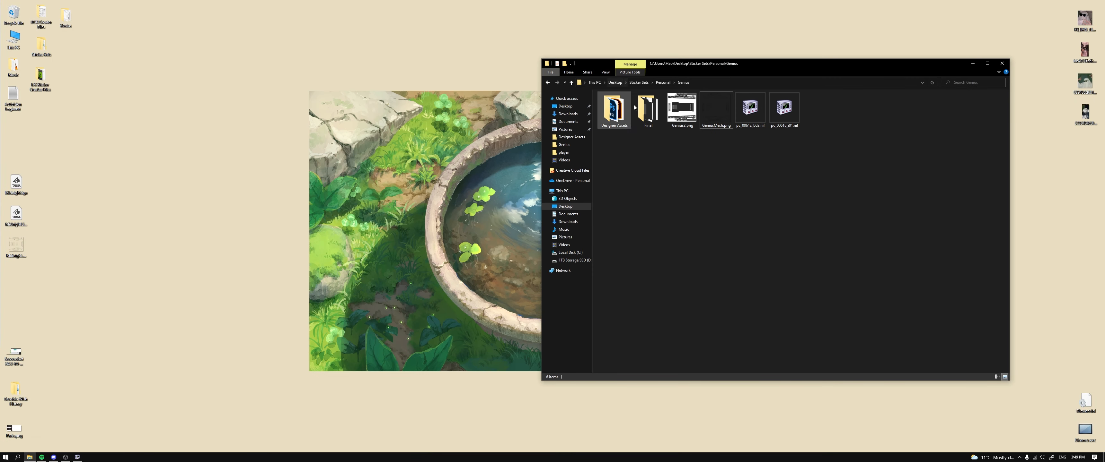
{"action": "double_click", "coordinate": [715, 122]}
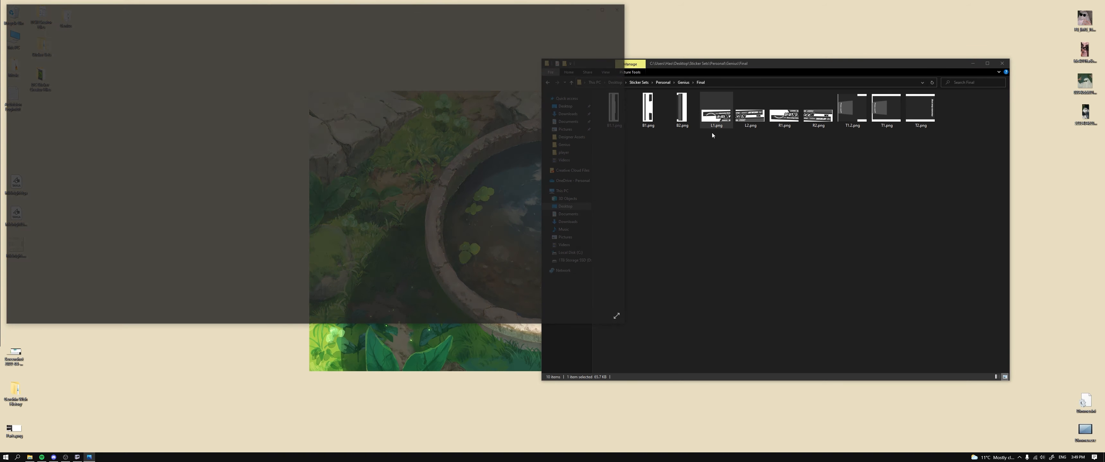
{"action": "key", "text": "Right"}
{"action": "key", "text": "Right"}
{"action": "key", "text": "Right"}
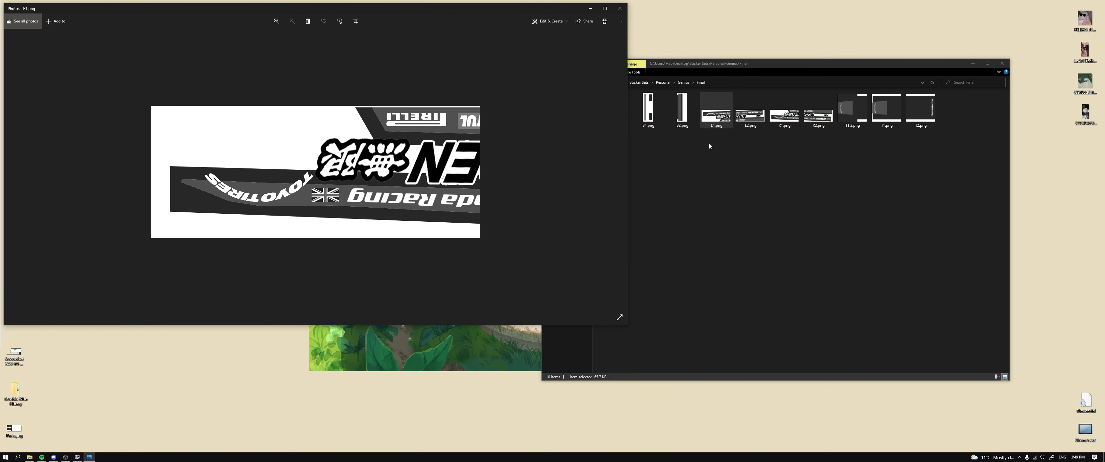
{"action": "key", "text": "Right"}
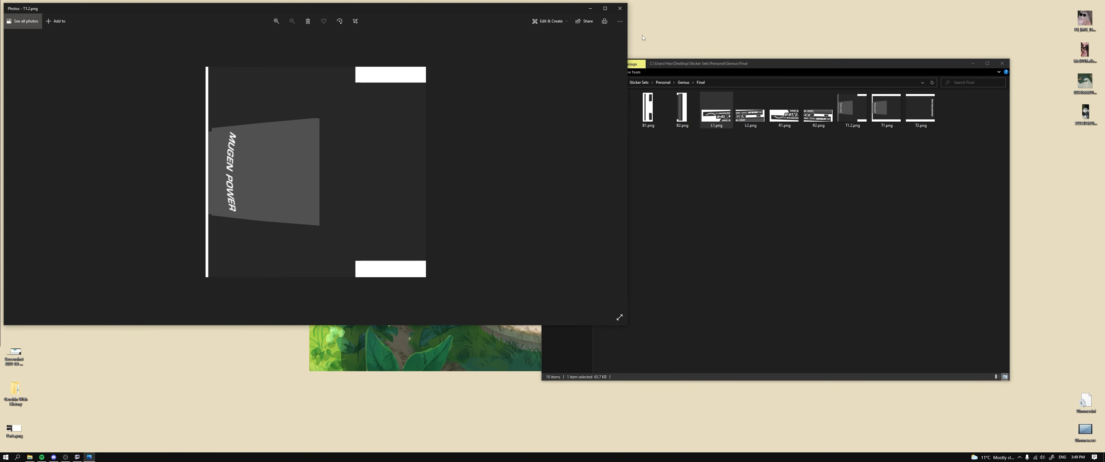
{"action": "left_click", "coordinate": [621, 9]}
Clear the file selection in the Final folder and close its window
{"action": "left_click", "coordinate": [920, 111]}
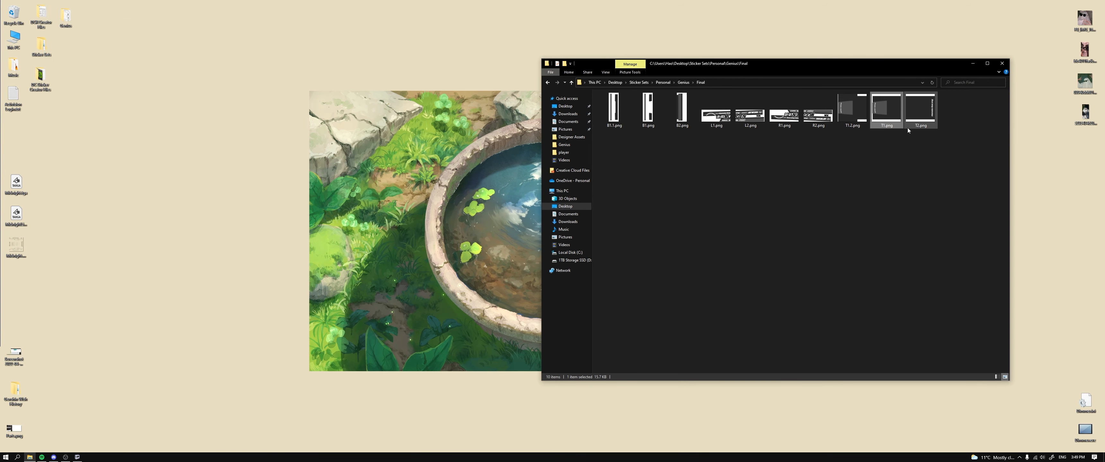
{"action": "left_click", "coordinate": [682, 109]}
{"action": "left_click", "coordinate": [762, 205]}
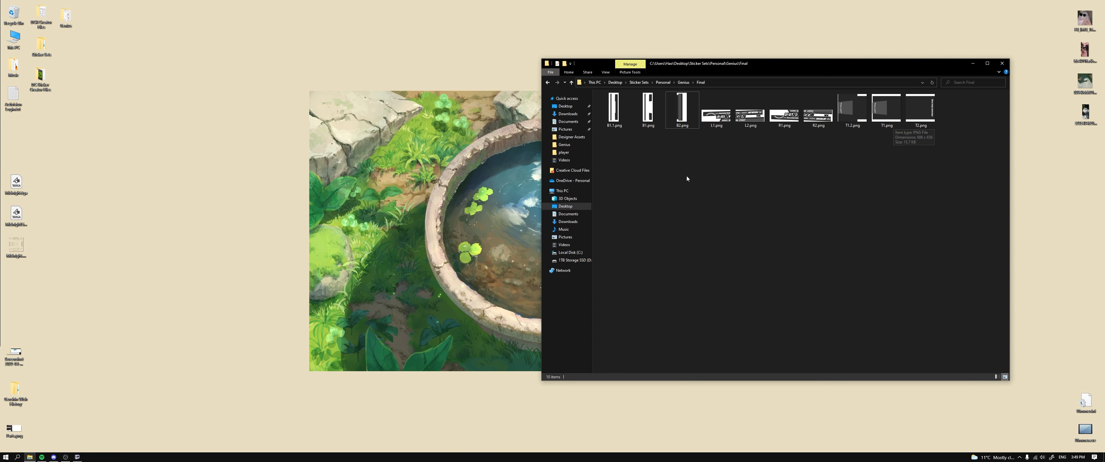
{"action": "left_click", "coordinate": [1002, 65]}
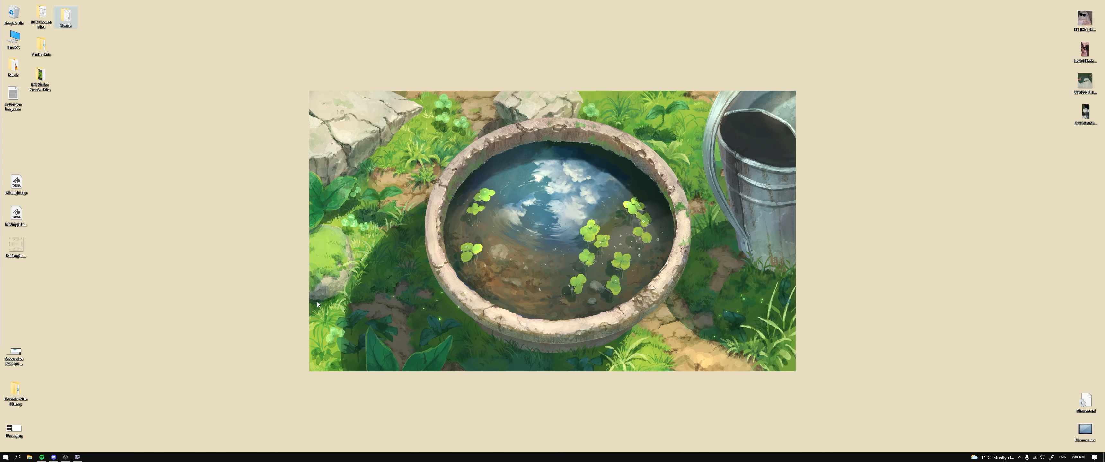